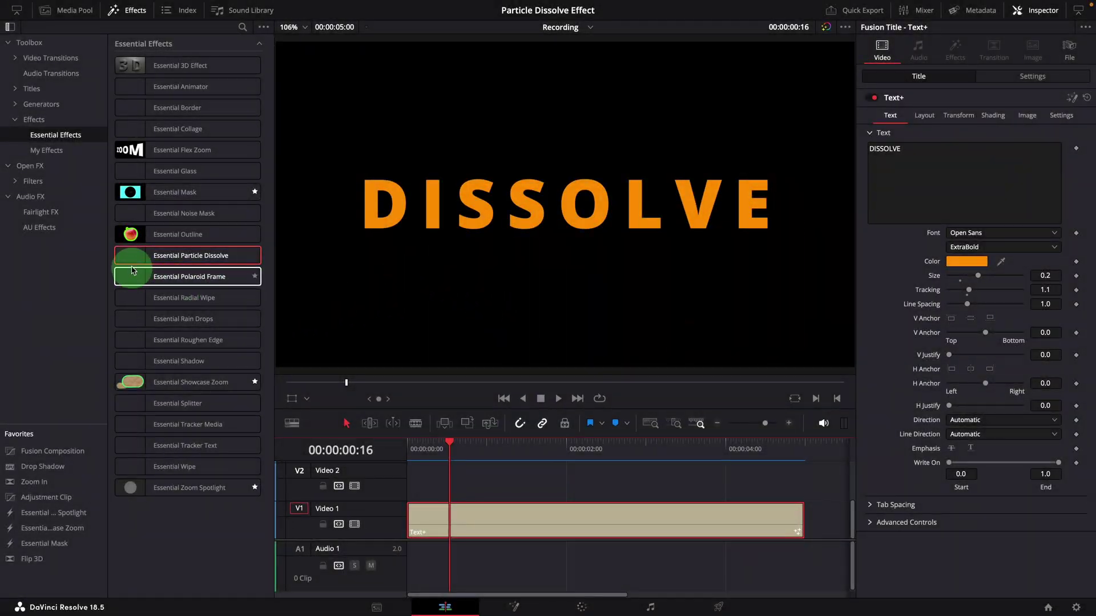
- Apply Essential Particle Dissolve to the DISSOLVE Text+ clip, preview it at 00:00:01:22, and show its Inspector settings
drag(132, 268, 487, 519)
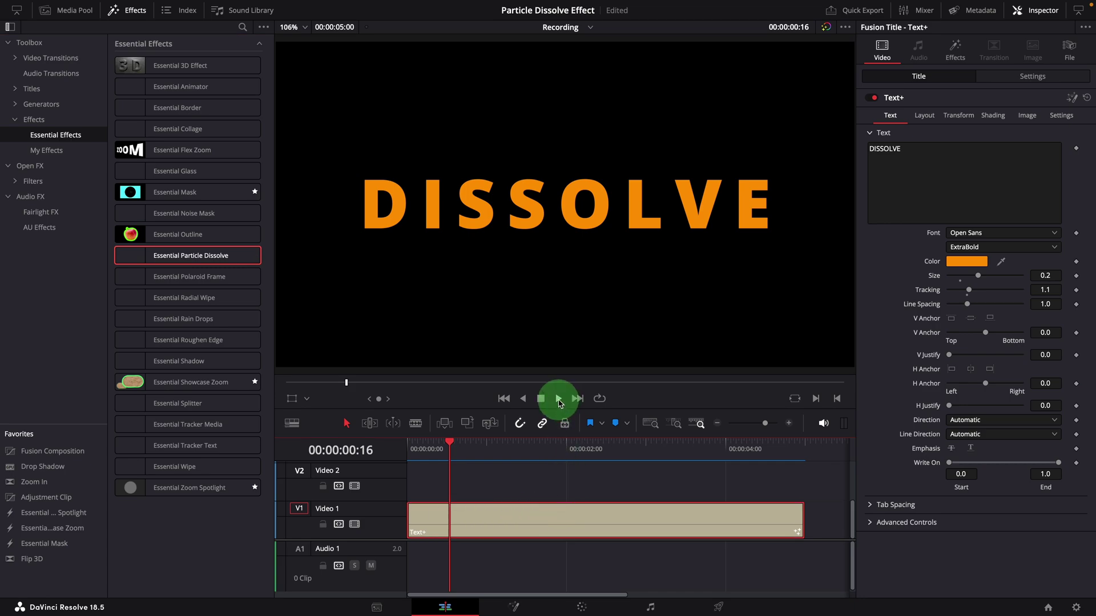
click(558, 400)
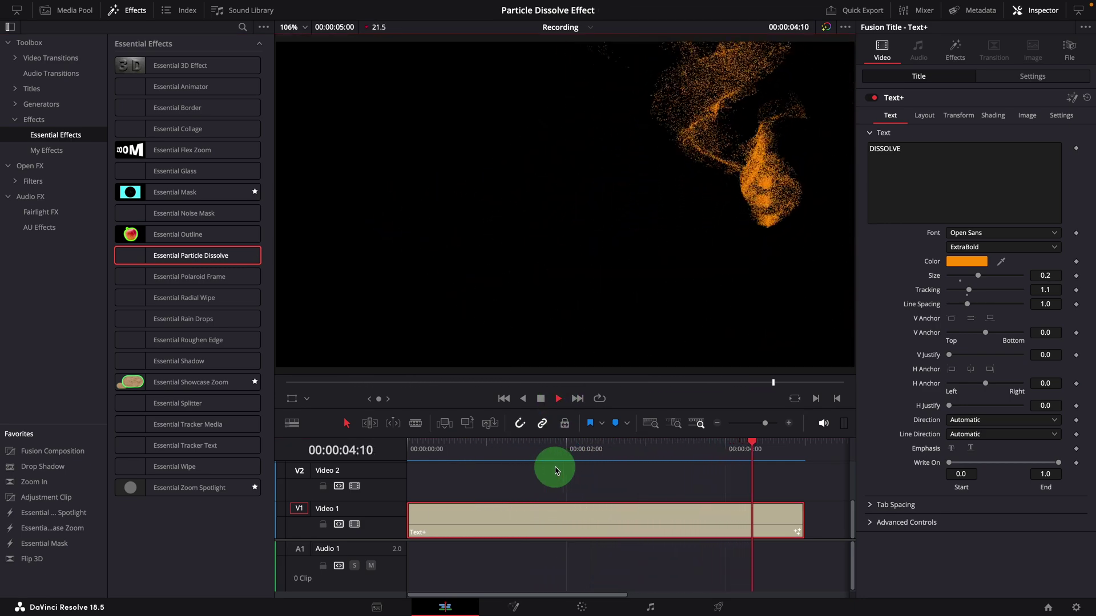
click(543, 448)
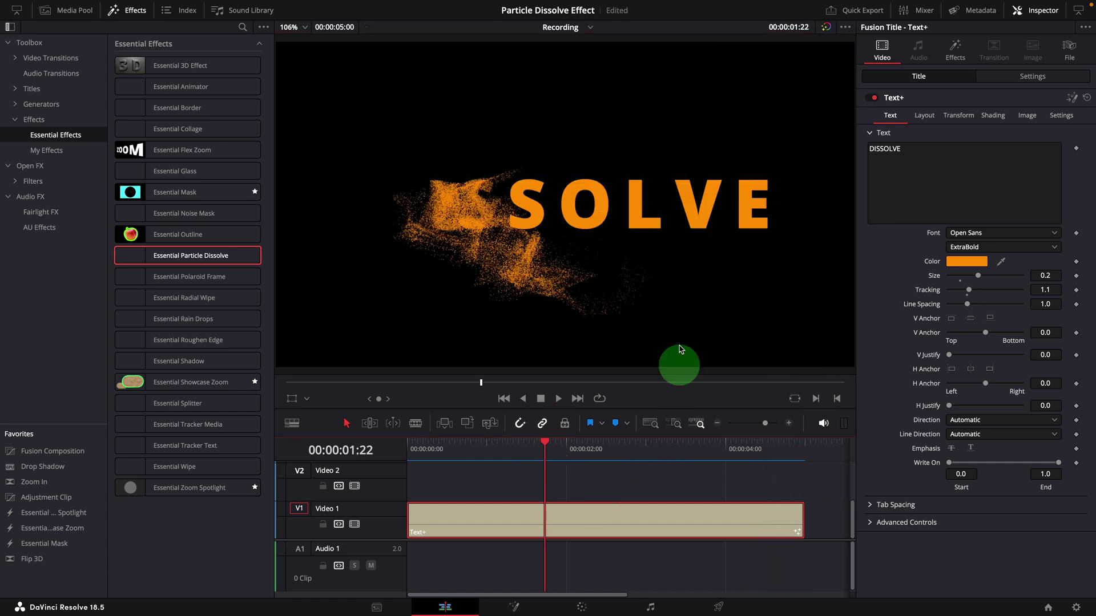
click(961, 57)
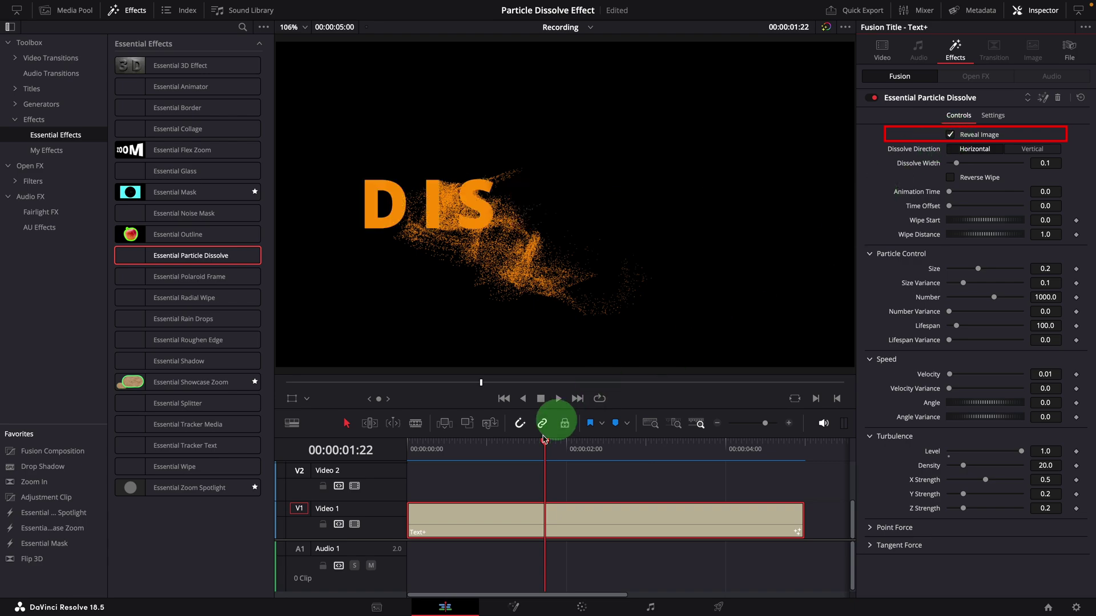
click(429, 447)
key(space)
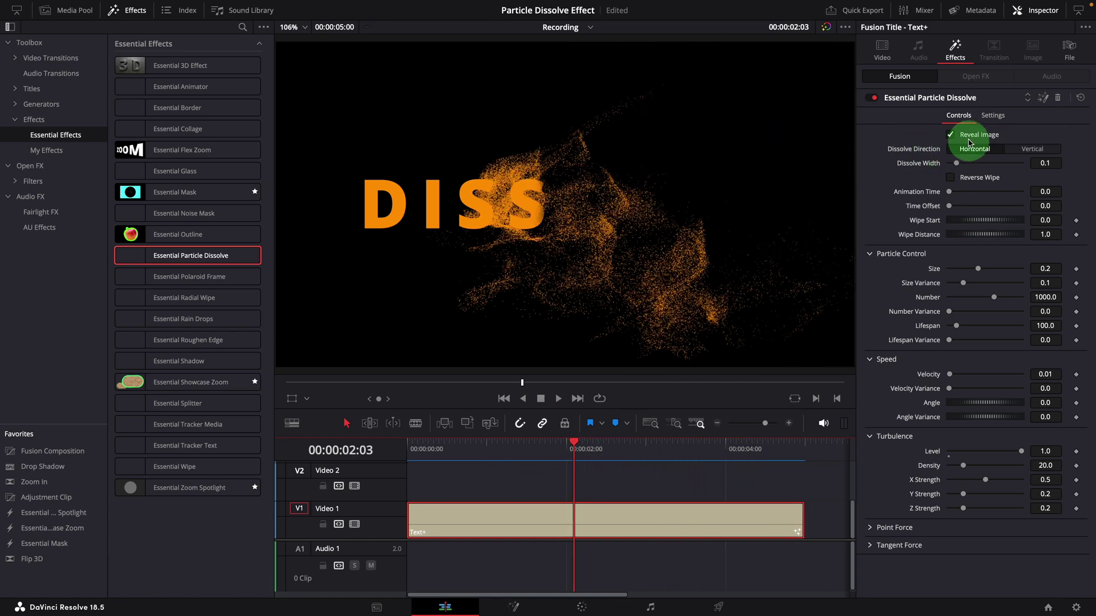
click(950, 135)
click(963, 155)
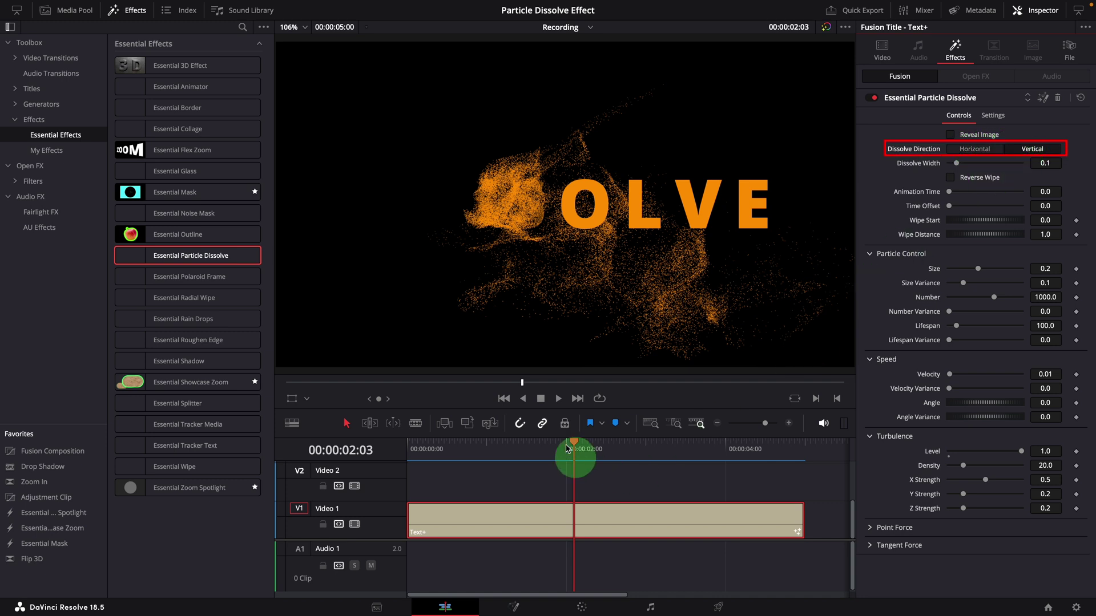
click(455, 449)
key(space)
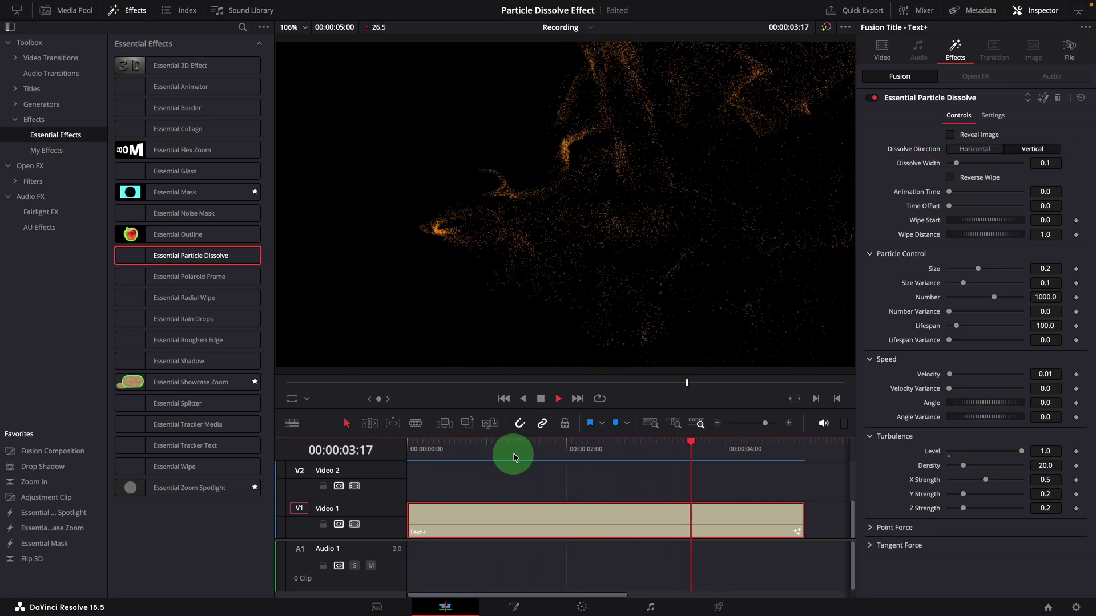
click(545, 451)
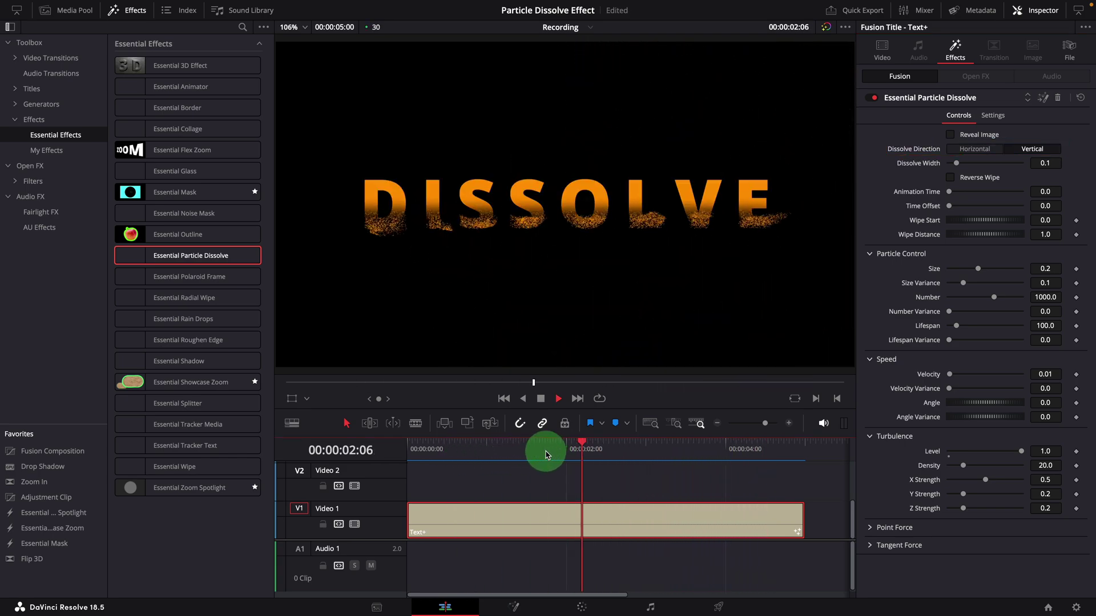
key(space)
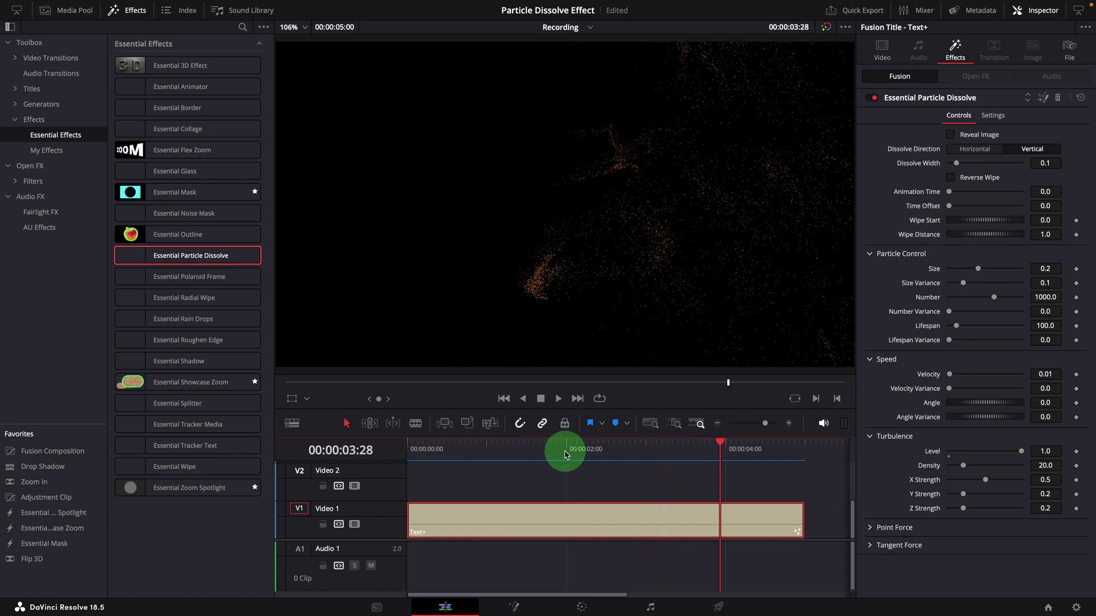
click(565, 451)
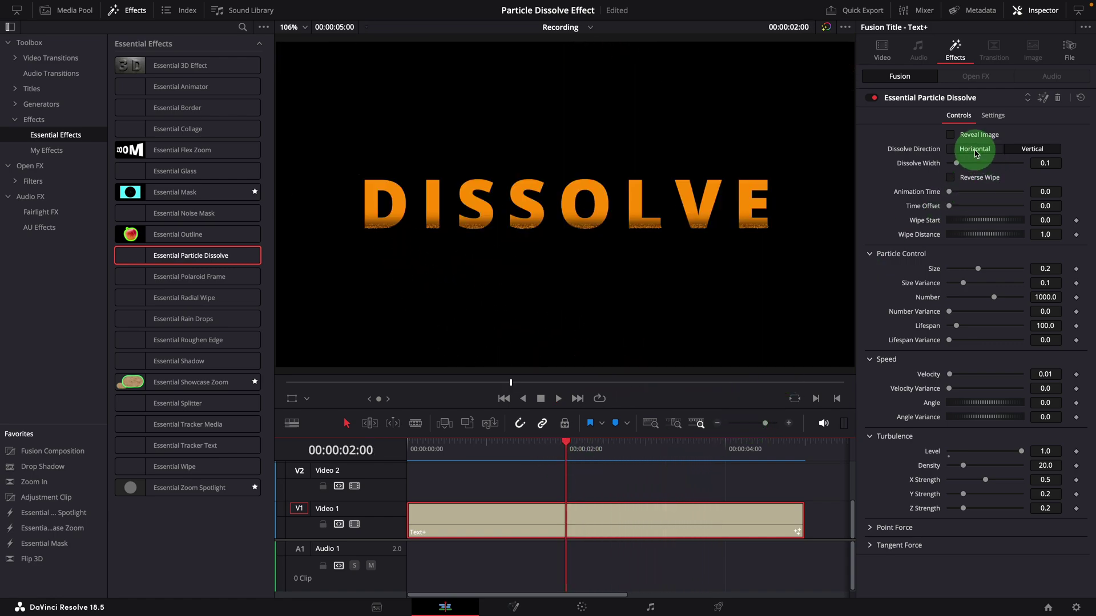
click(975, 151)
click(895, 174)
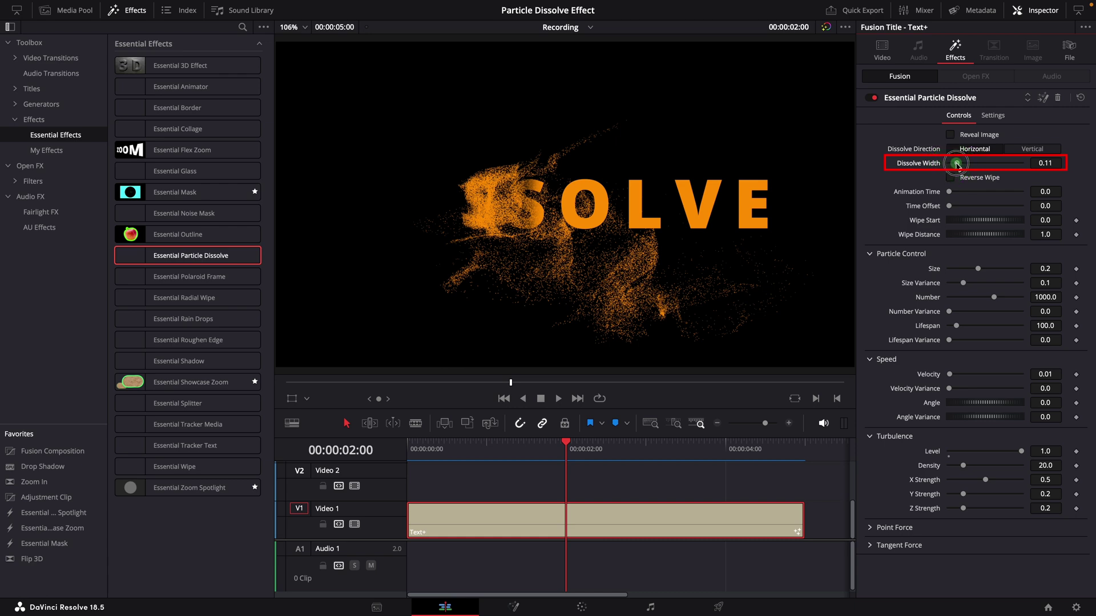
- Widen the Dissolve Width to 0.323 and play the wider dissolve from the clip start
drag(964, 165, 972, 164)
drag(570, 203, 438, 222)
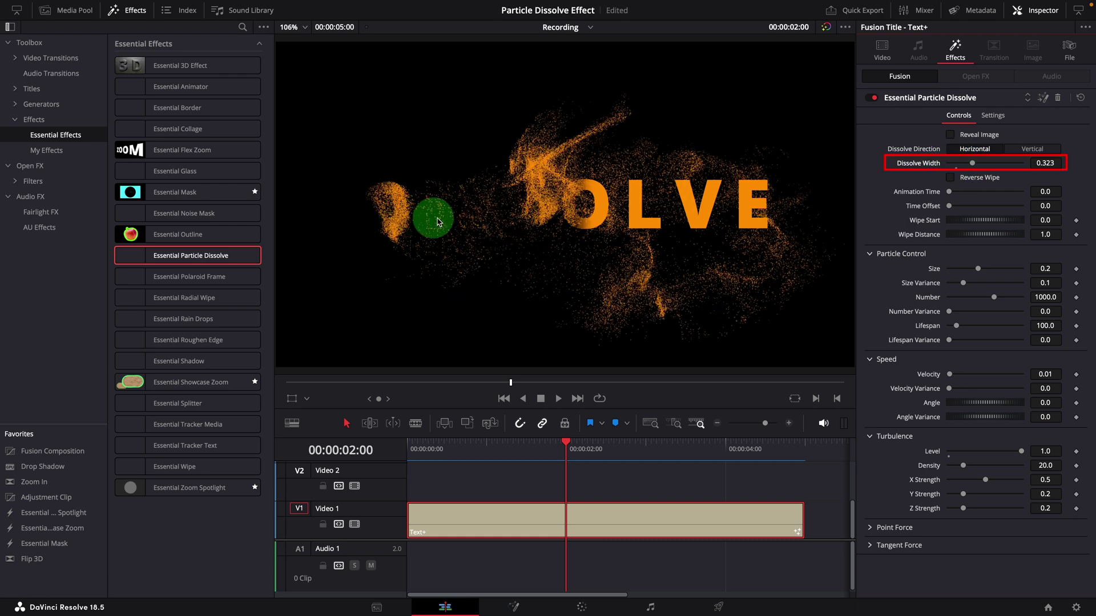
click(429, 447)
key(space)
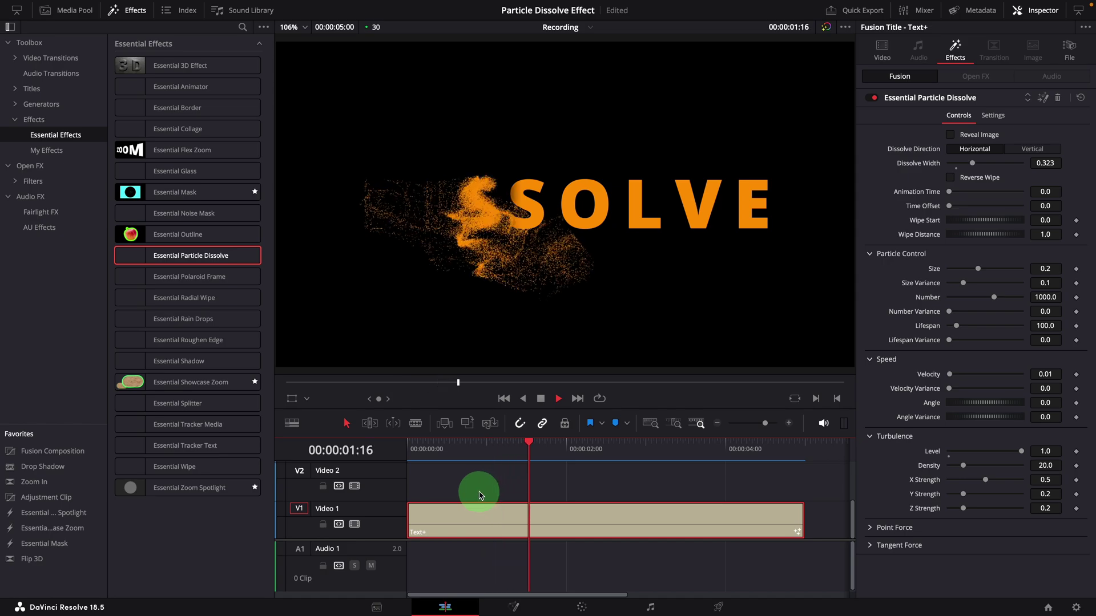
key(space)
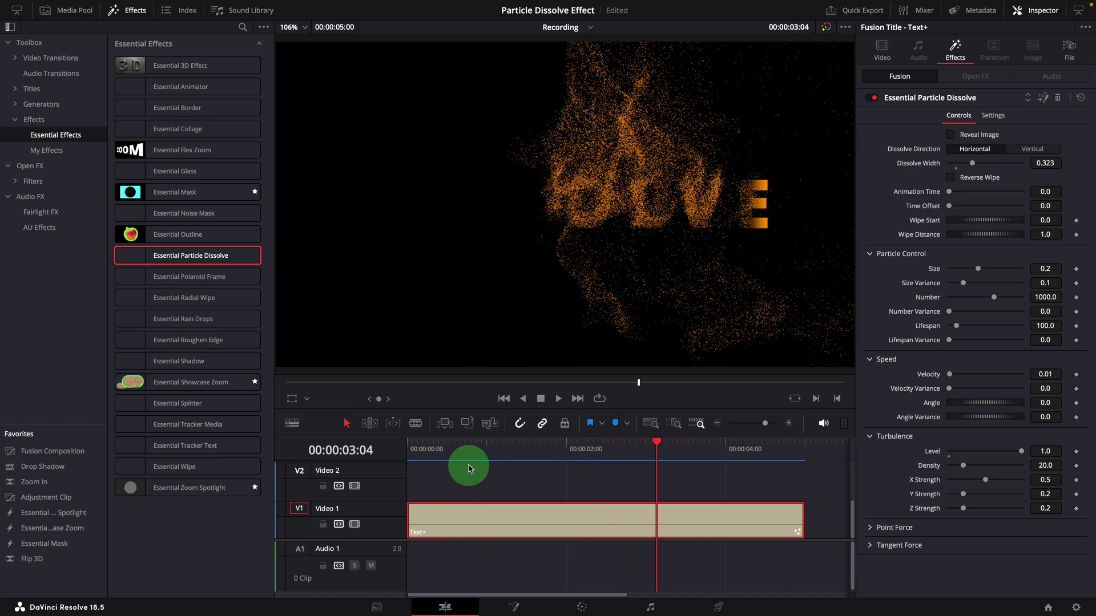
- Replay from 00:00:00:16 to view the reversed wipe, stopping at 00:00:01:07
click(488, 449)
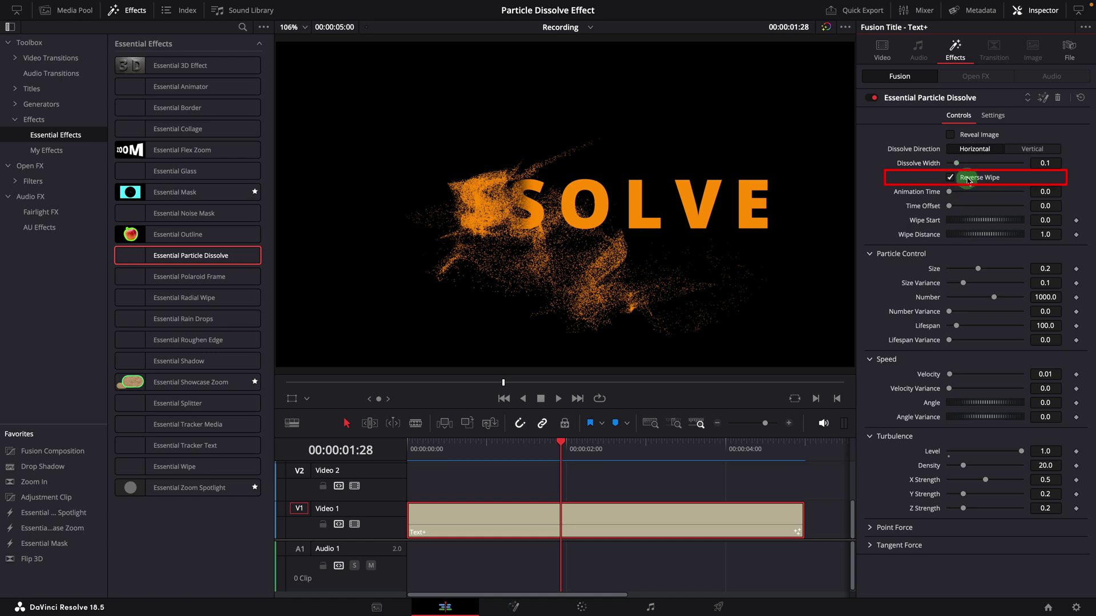
click(450, 456)
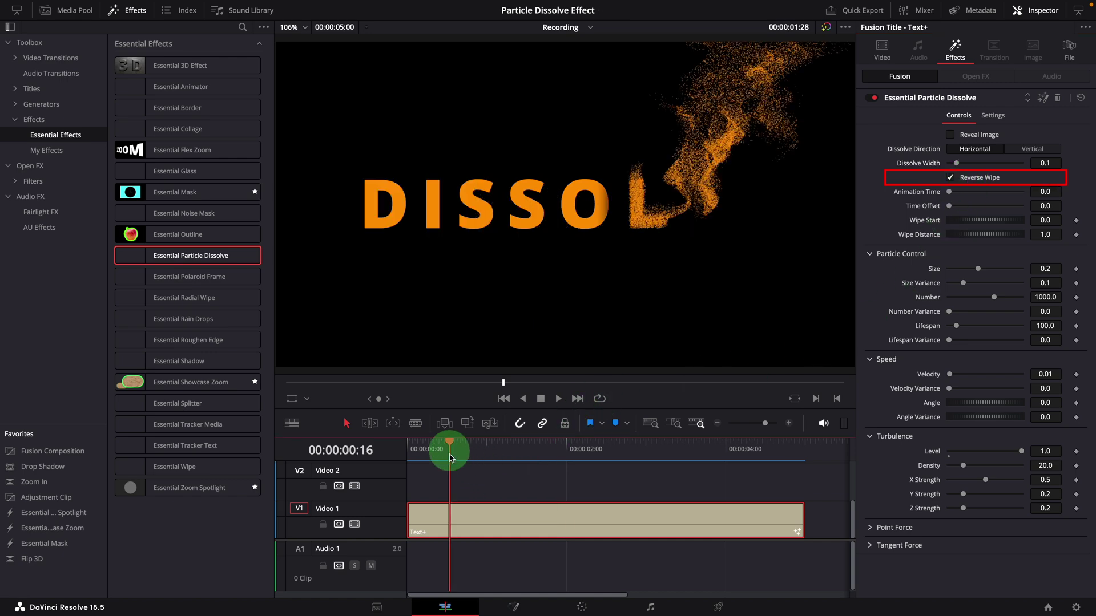
key(space)
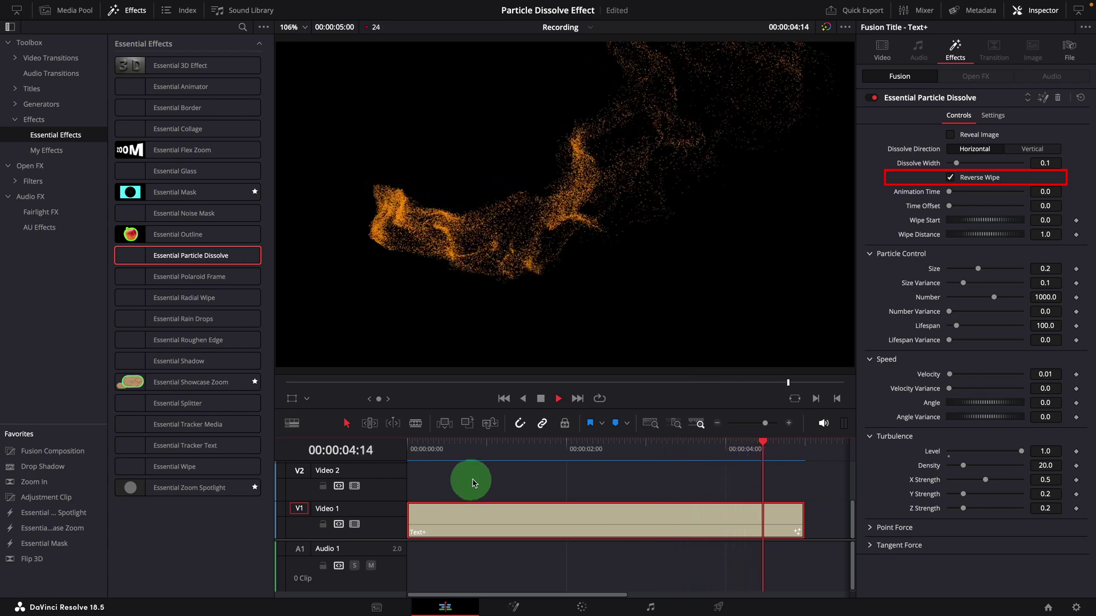
click(505, 451)
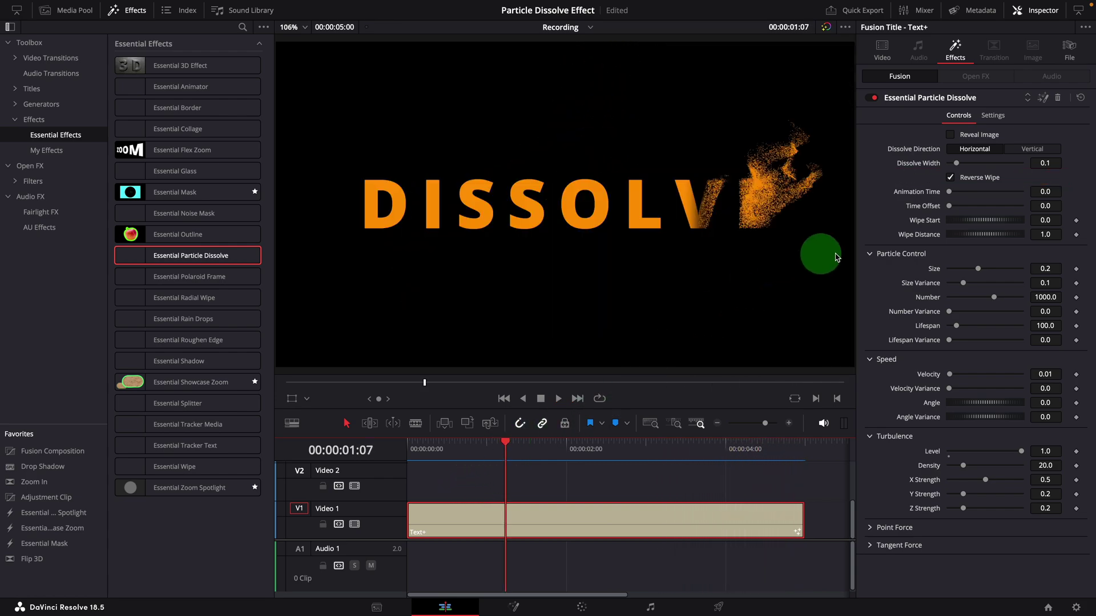
- Turn off Reverse Wipe and scrub through the left-to-right dissolve
click(954, 181)
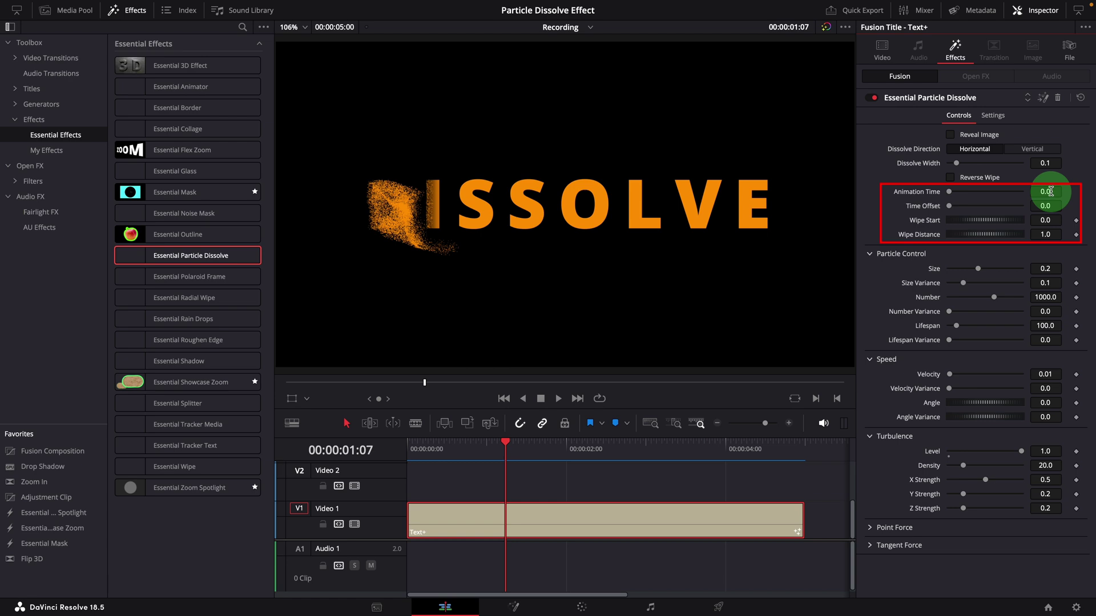
click(429, 447)
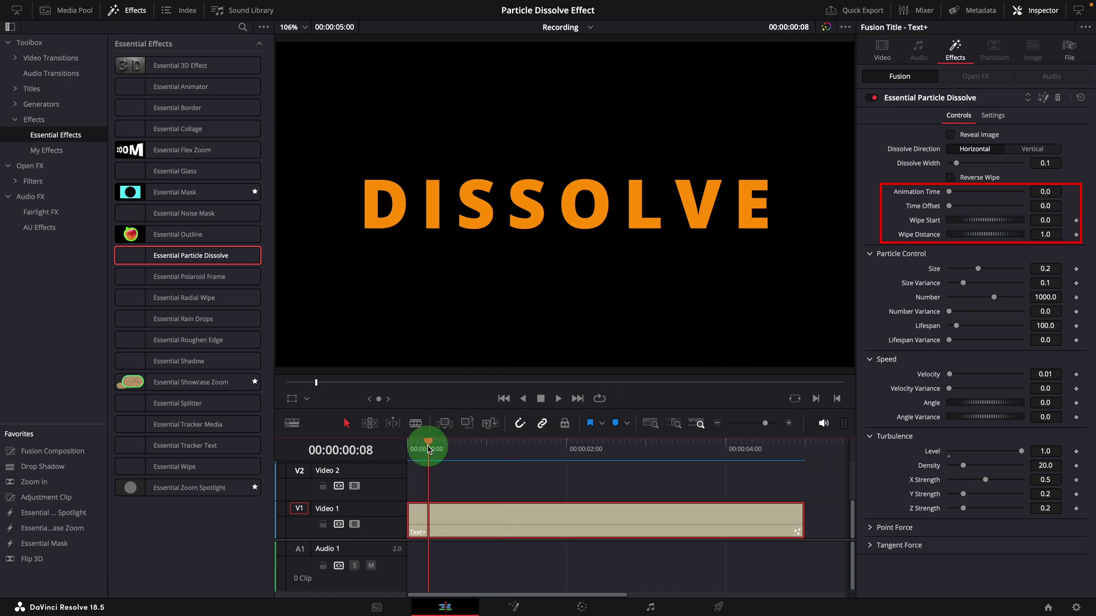
drag(441, 446, 630, 448)
- Shorten the Text+ clip and play it, then extend it back to full length and replay
click(703, 505)
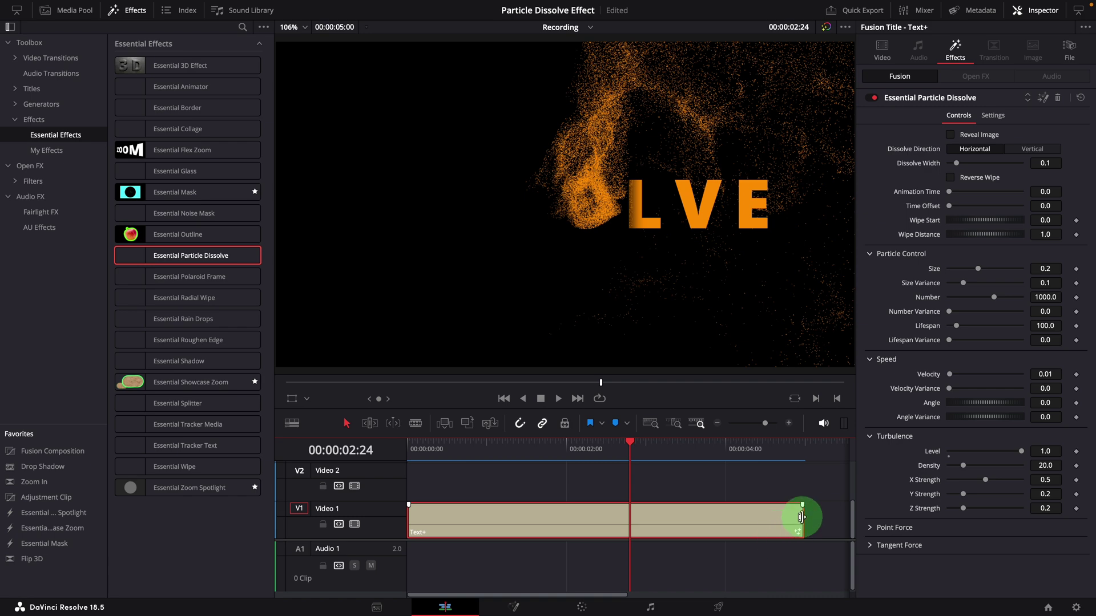
drag(801, 517, 590, 517)
click(423, 449)
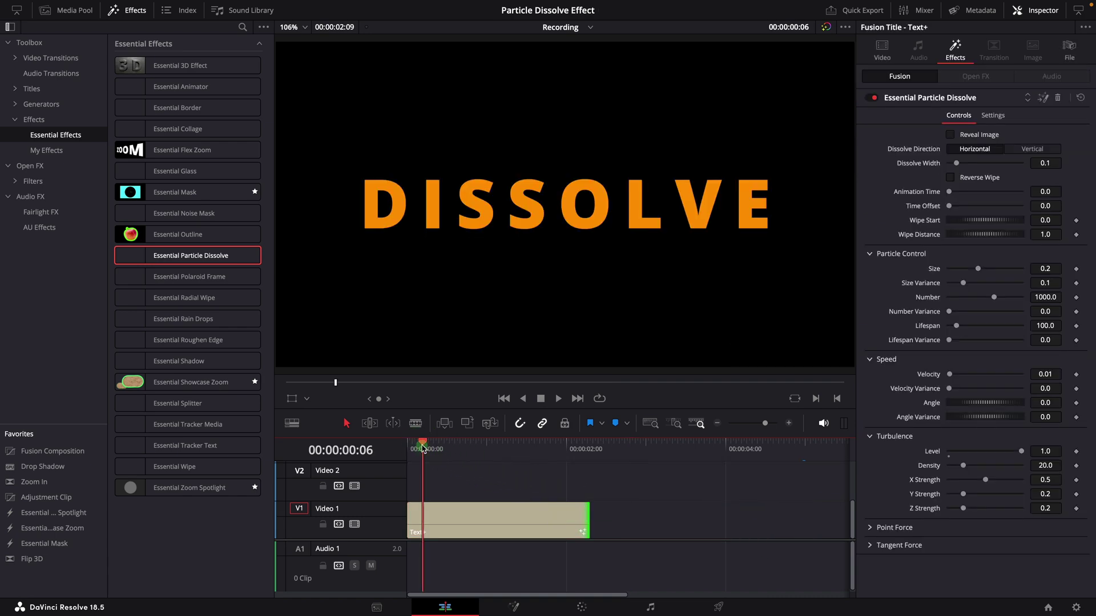
key(space)
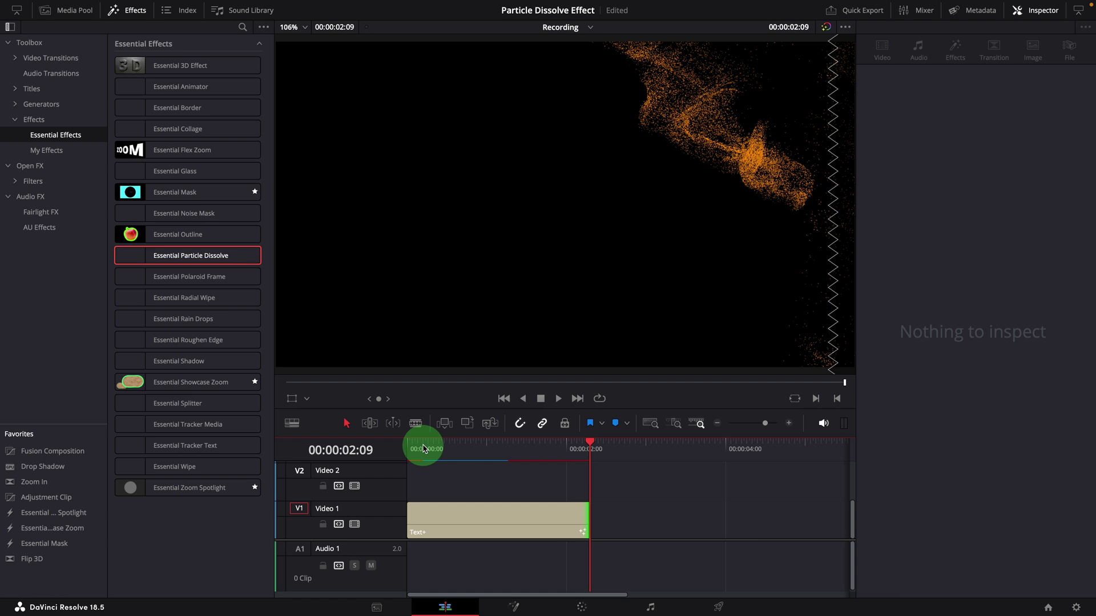
click(477, 451)
click(510, 512)
drag(582, 517, 804, 523)
click(529, 468)
key(space)
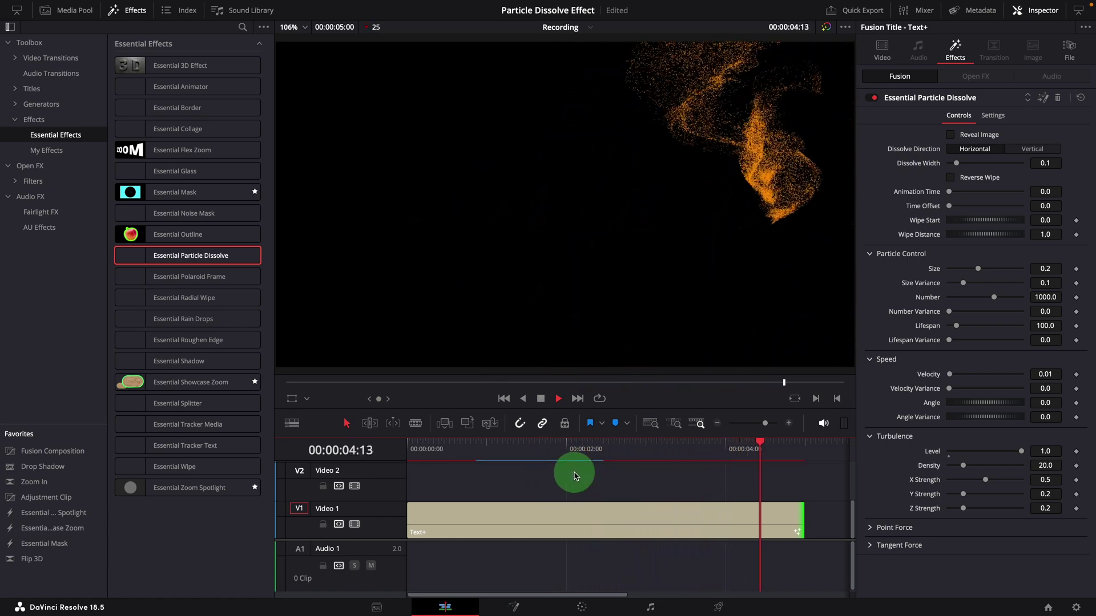
click(564, 460)
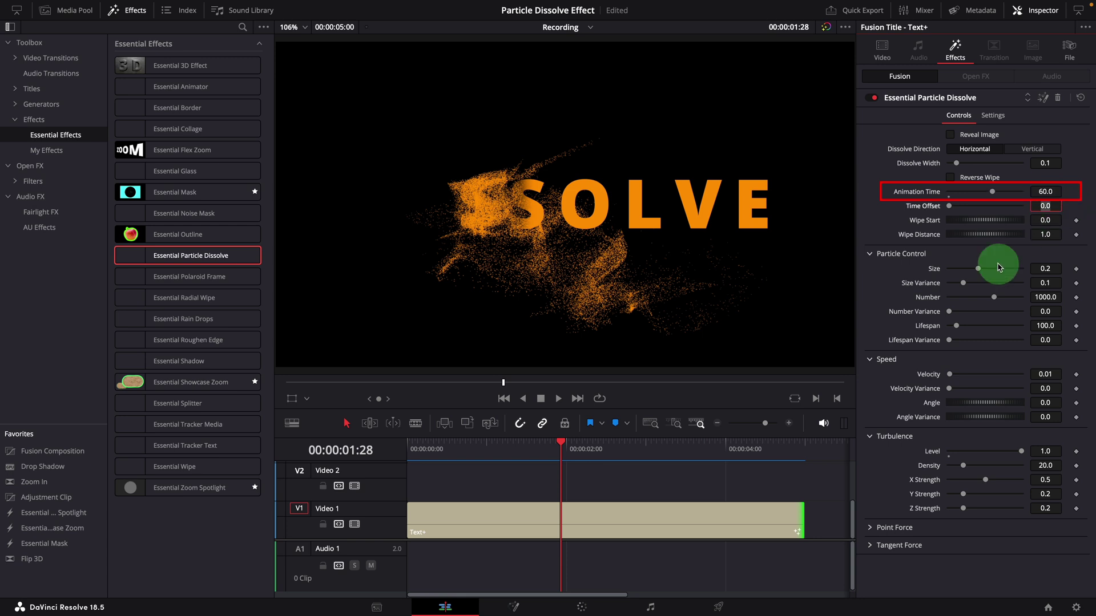
- Play the dissolve with Animation Time 60, checking the particles at 00:00:02:03
drag(429, 447, 418, 448)
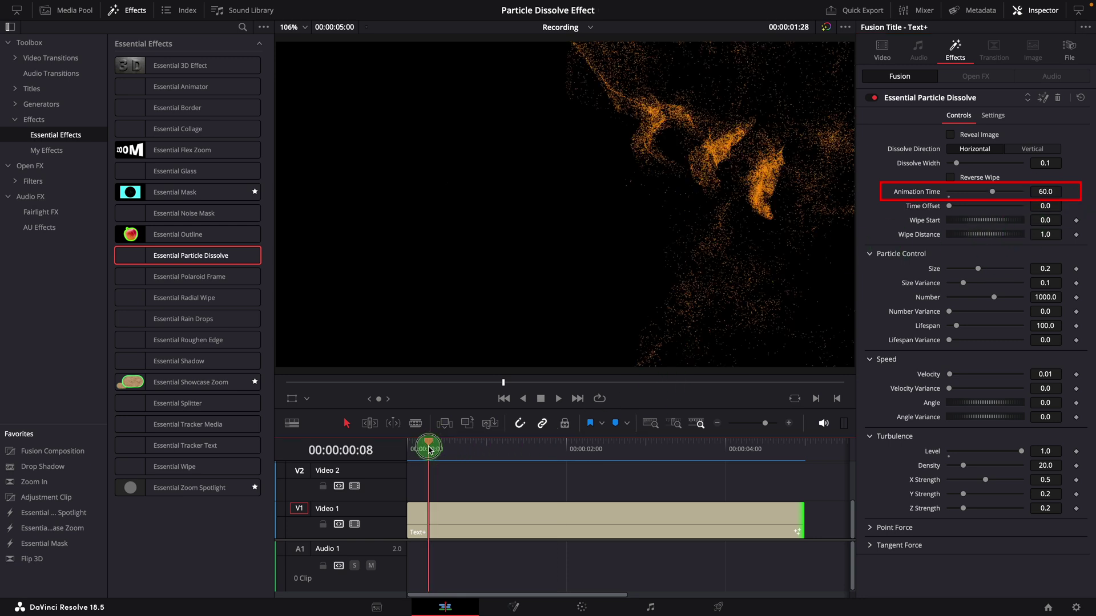
key(space)
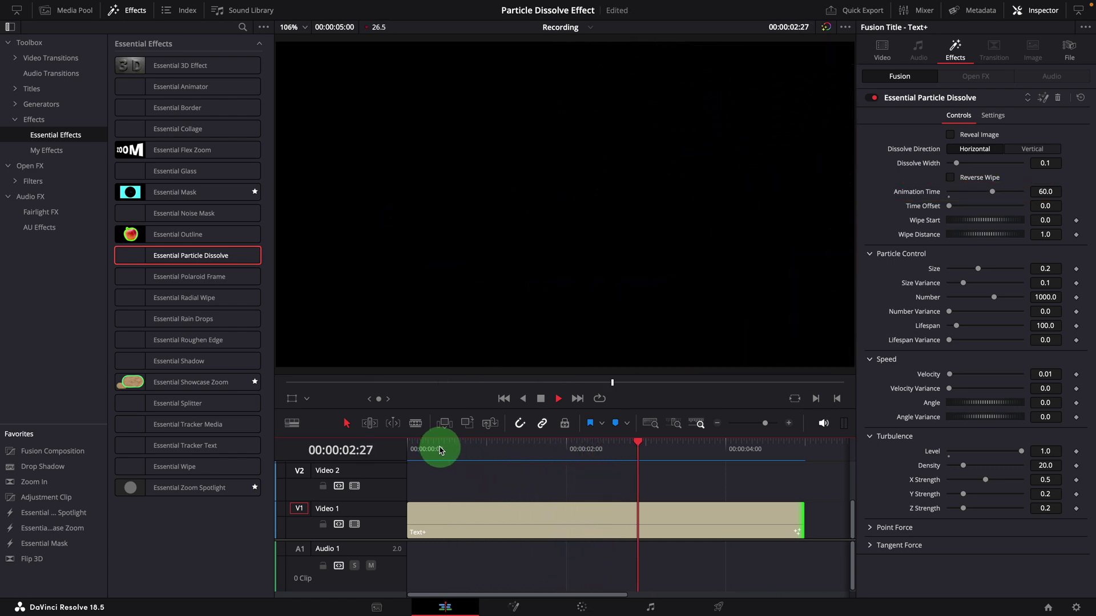
drag(455, 450, 560, 451)
- Enter a Time Offset of 30 and play the delayed dissolve from the clip start
click(989, 209)
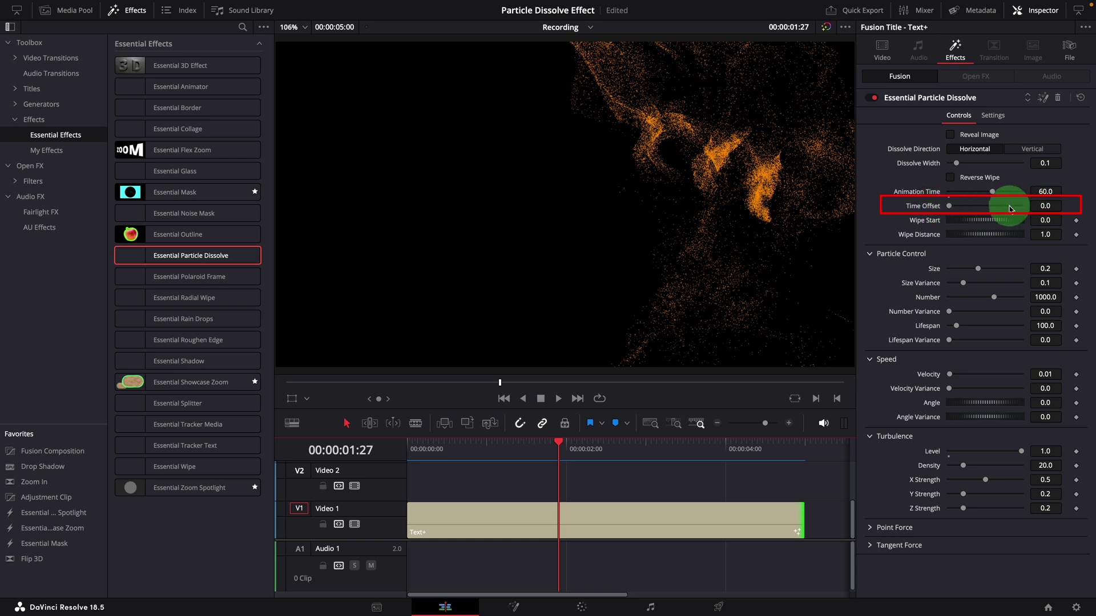
click(1045, 206)
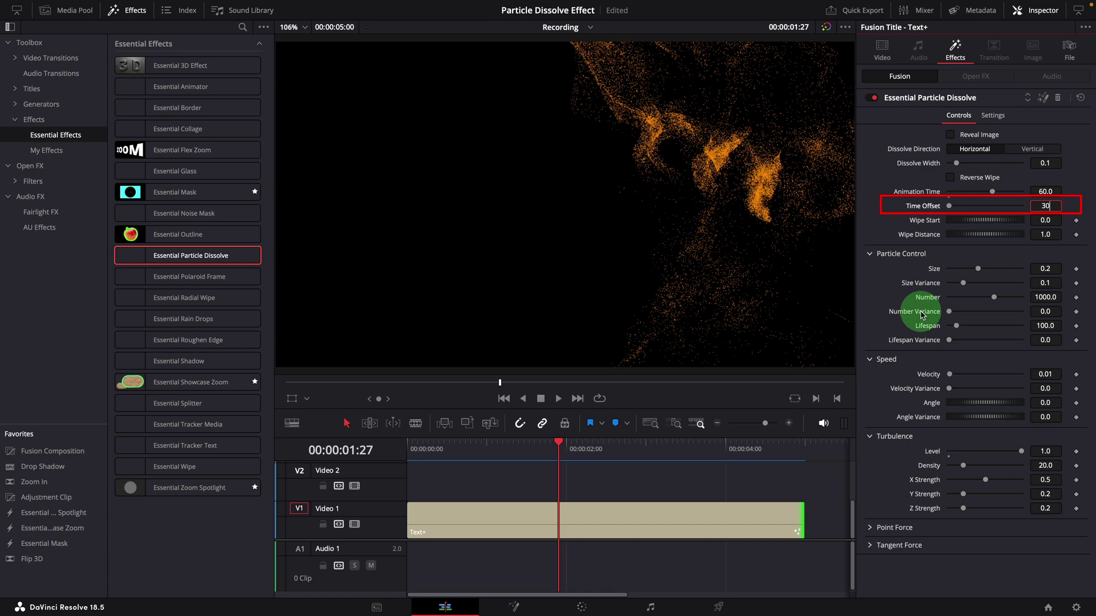
click(435, 454)
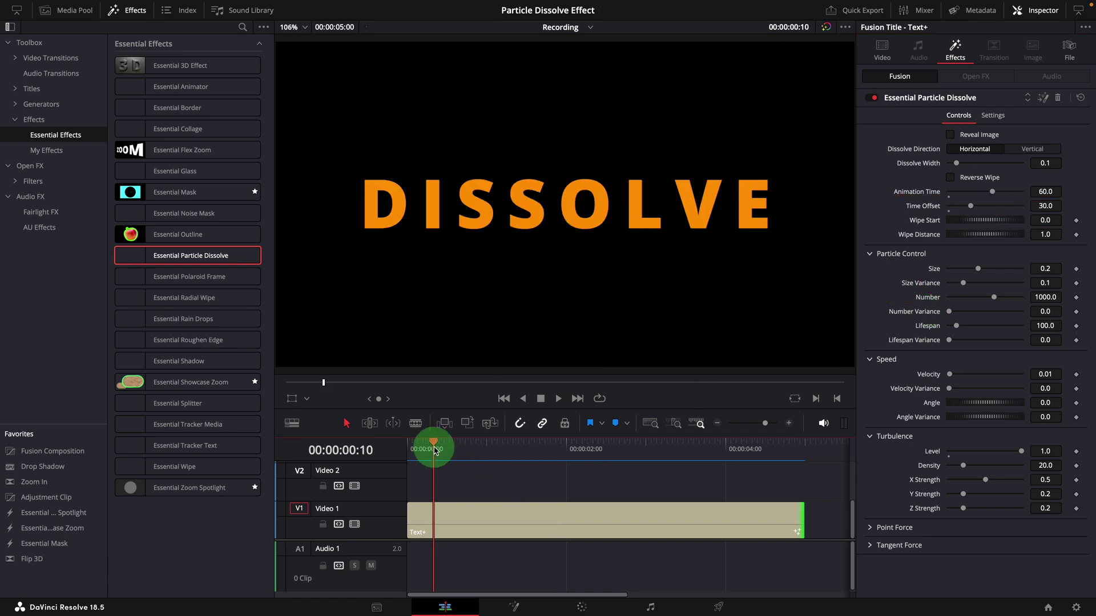
click(469, 508)
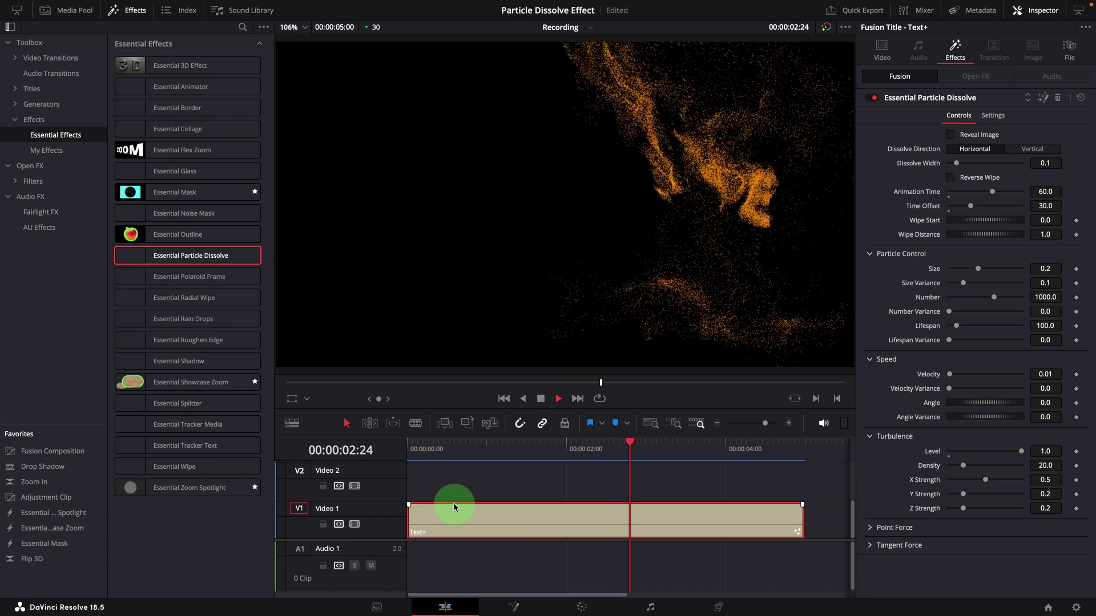
key(space)
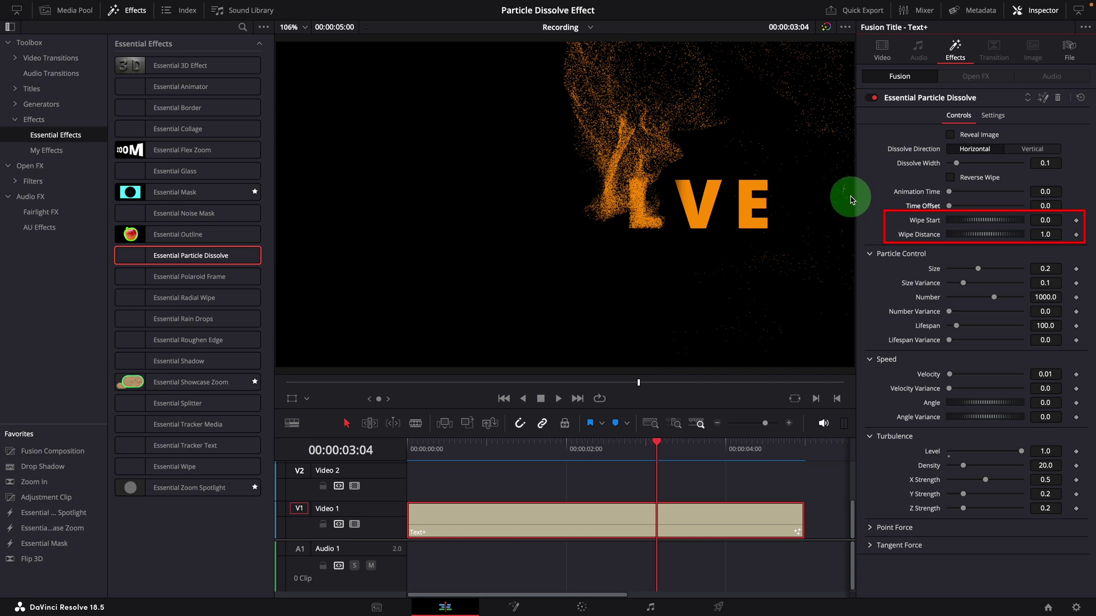
- Raise Wipe Start so the D breaks into particles, and preview the dissolve
click(425, 446)
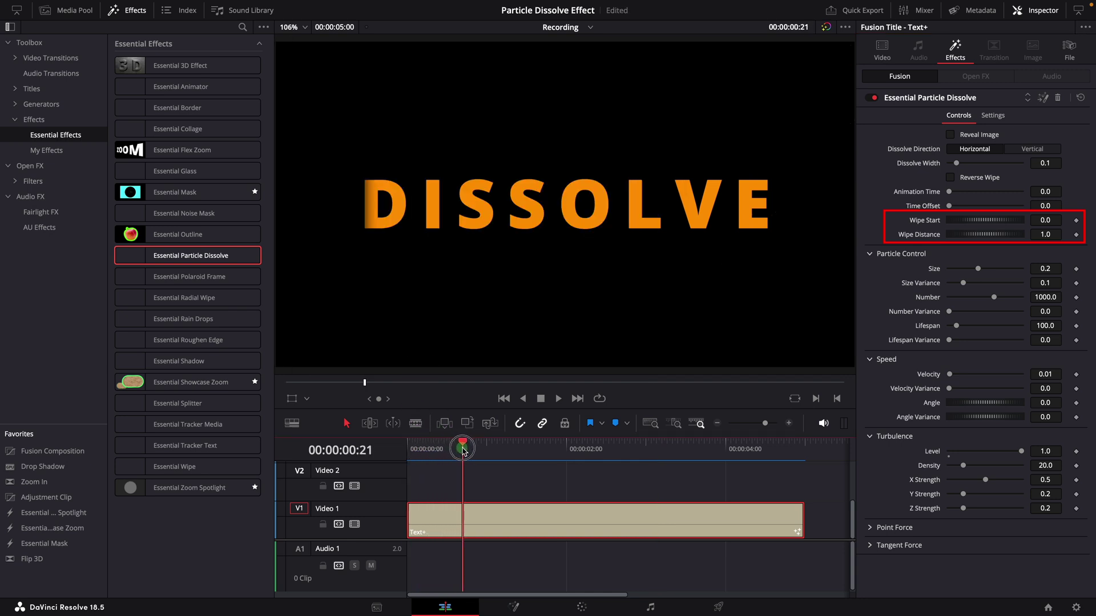
drag(458, 451, 442, 451)
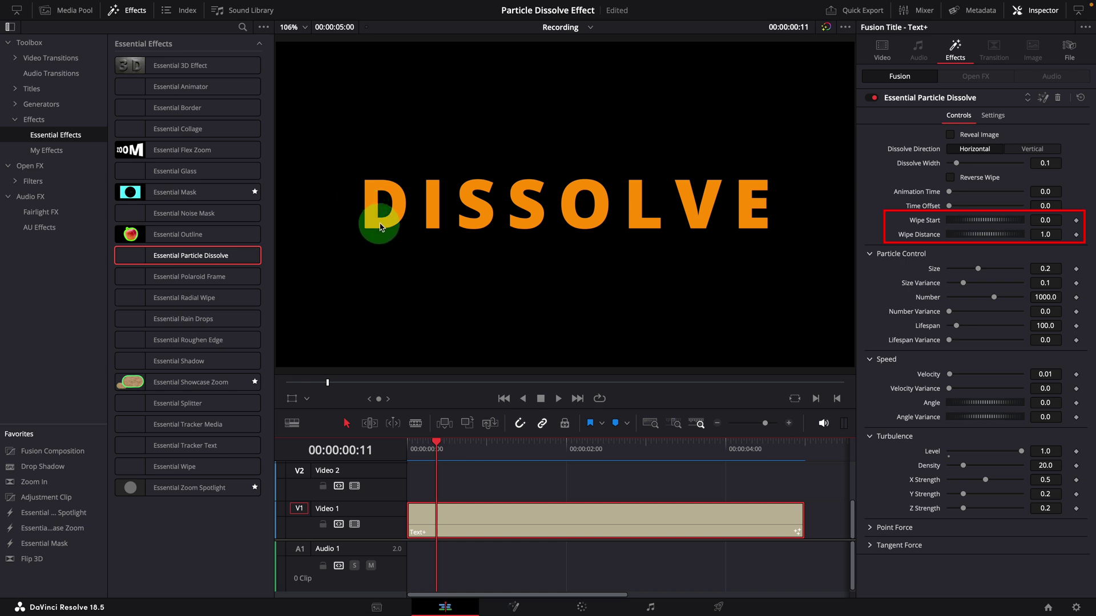
drag(434, 449, 430, 448)
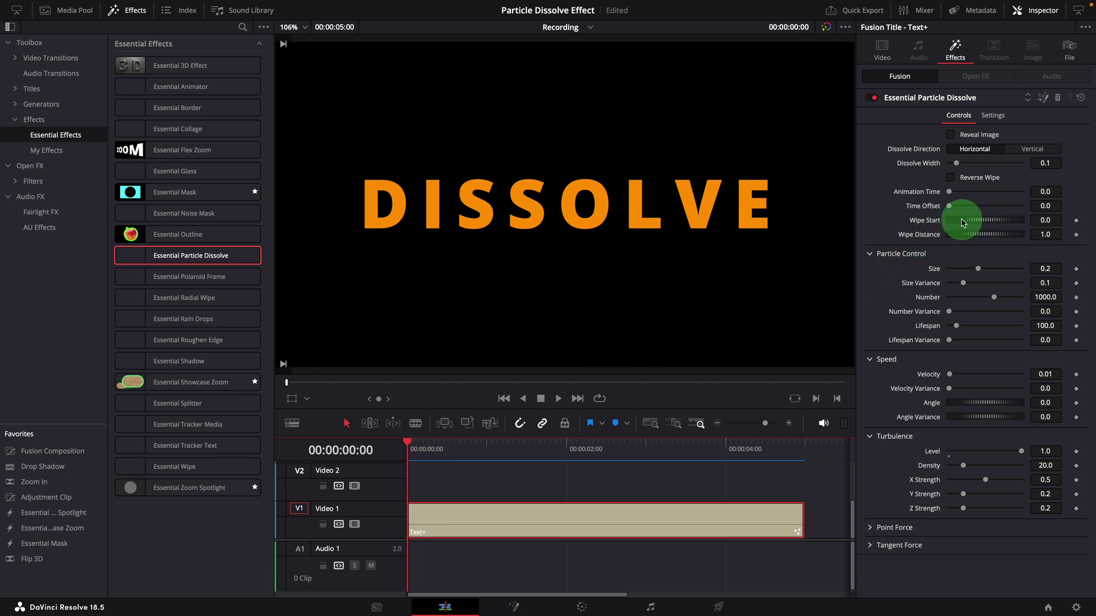
drag(986, 220, 994, 222)
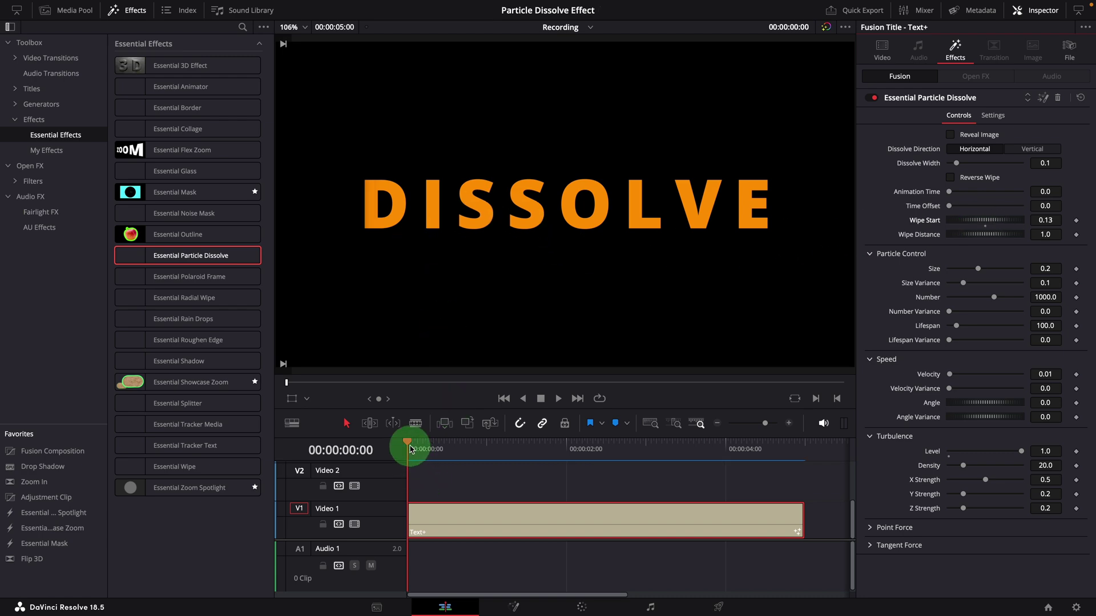
key(space)
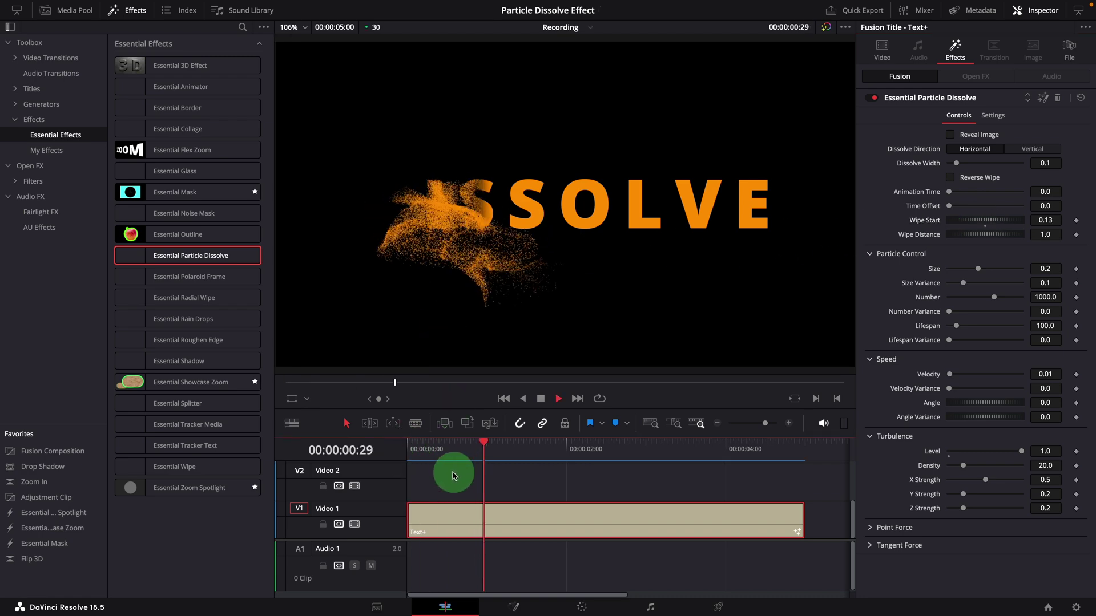
key(space)
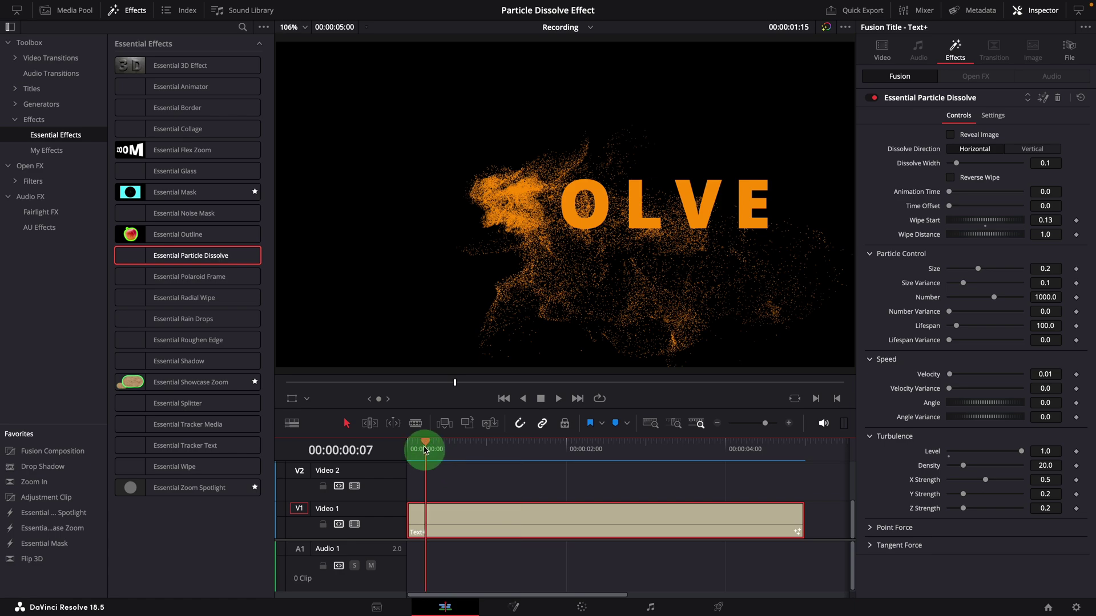
drag(425, 450, 413, 448)
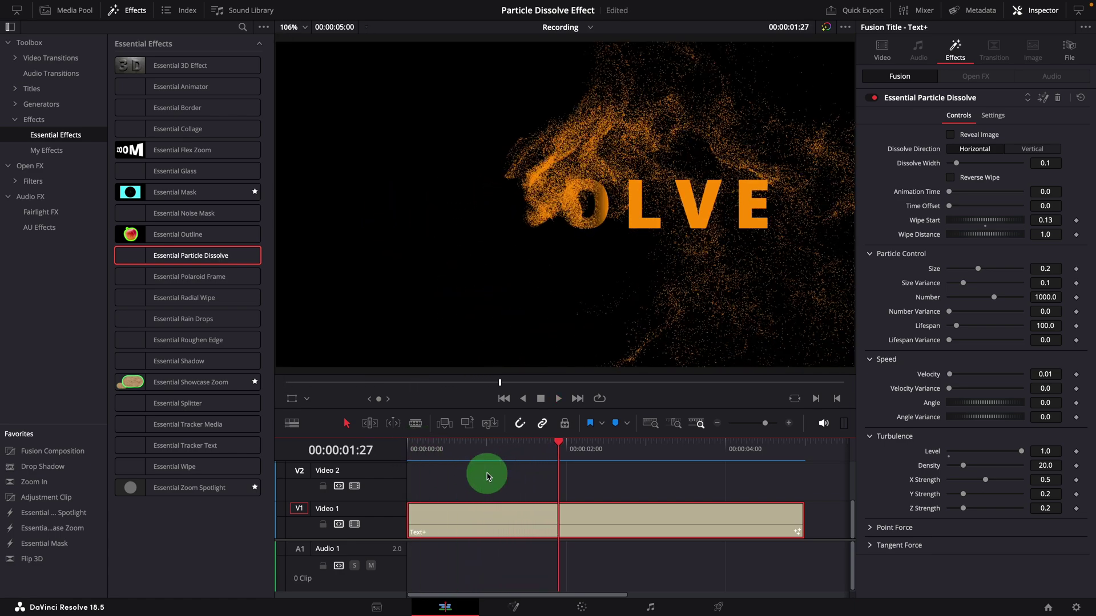
drag(411, 449, 455, 451)
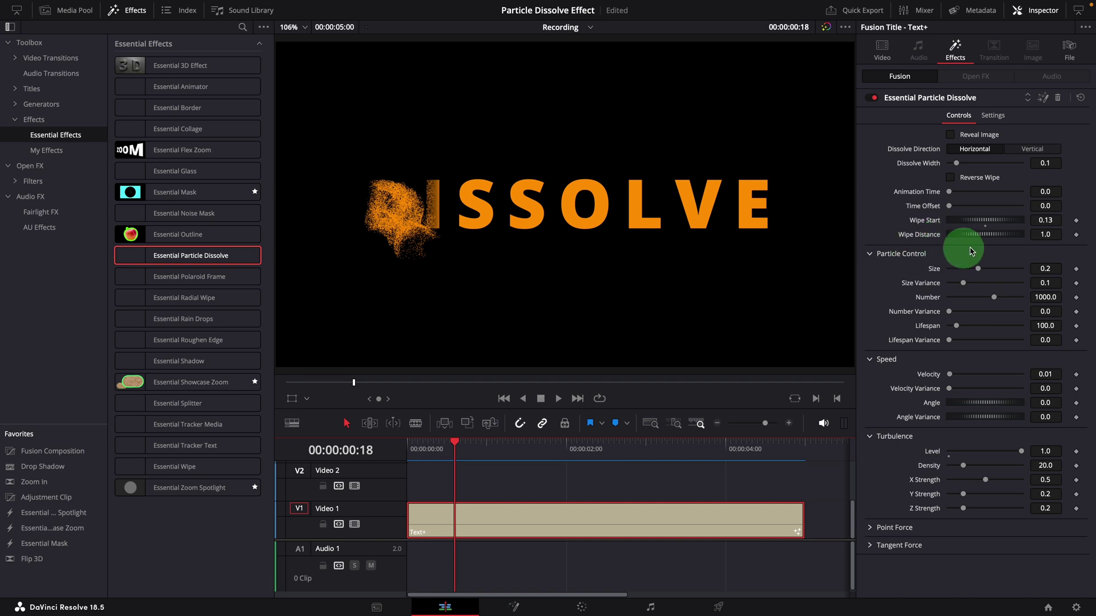
- Set Wipe Distance to 0.8 and scrub forward to preview the dissolve
click(1044, 234)
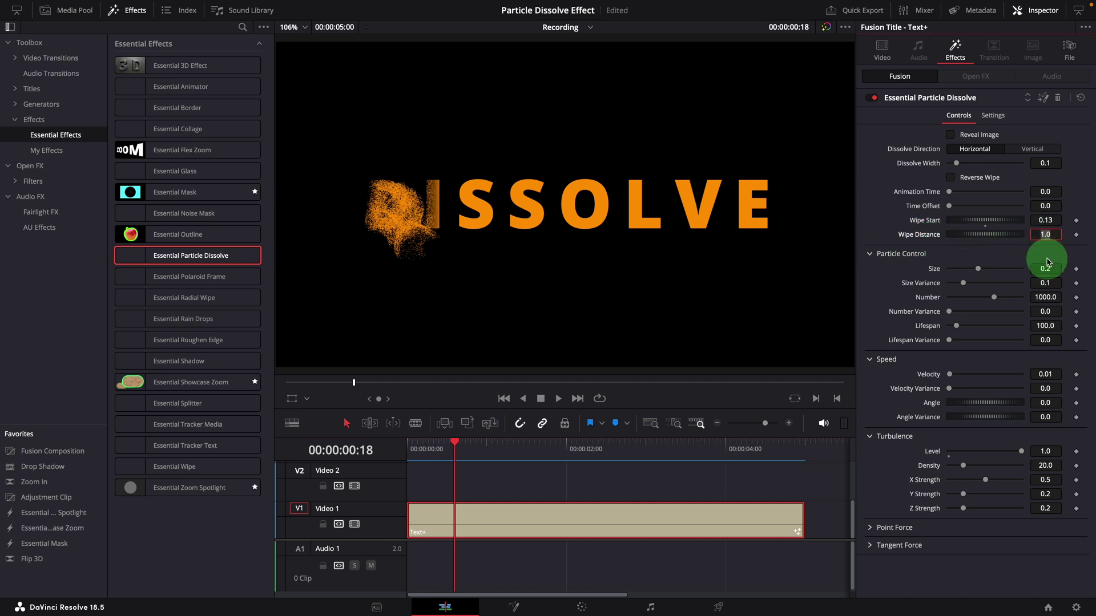
text(.8)
key(Tab)
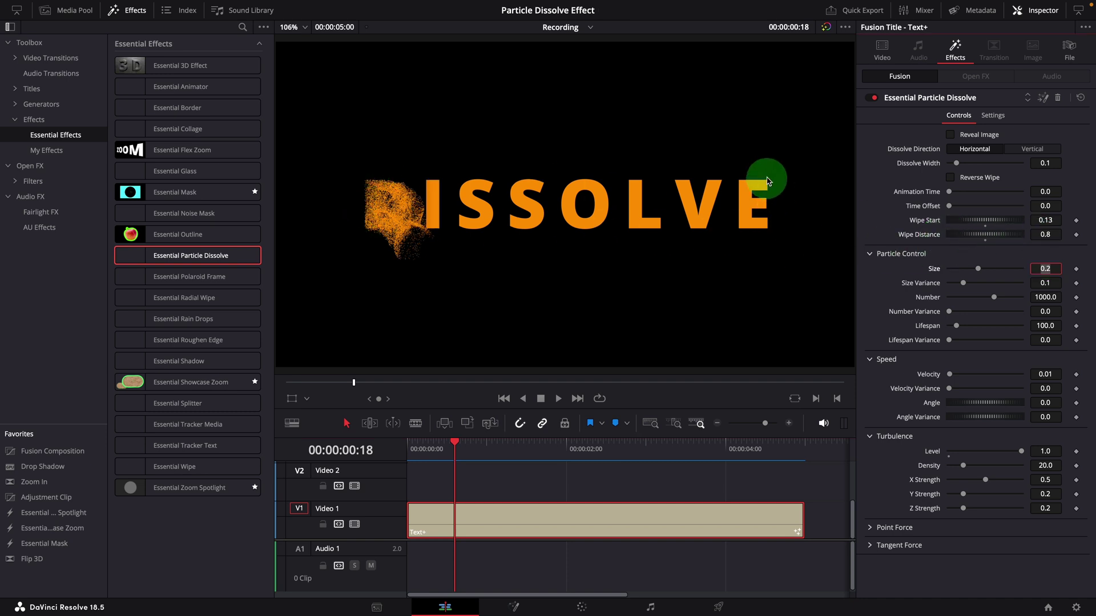
drag(421, 448, 803, 468)
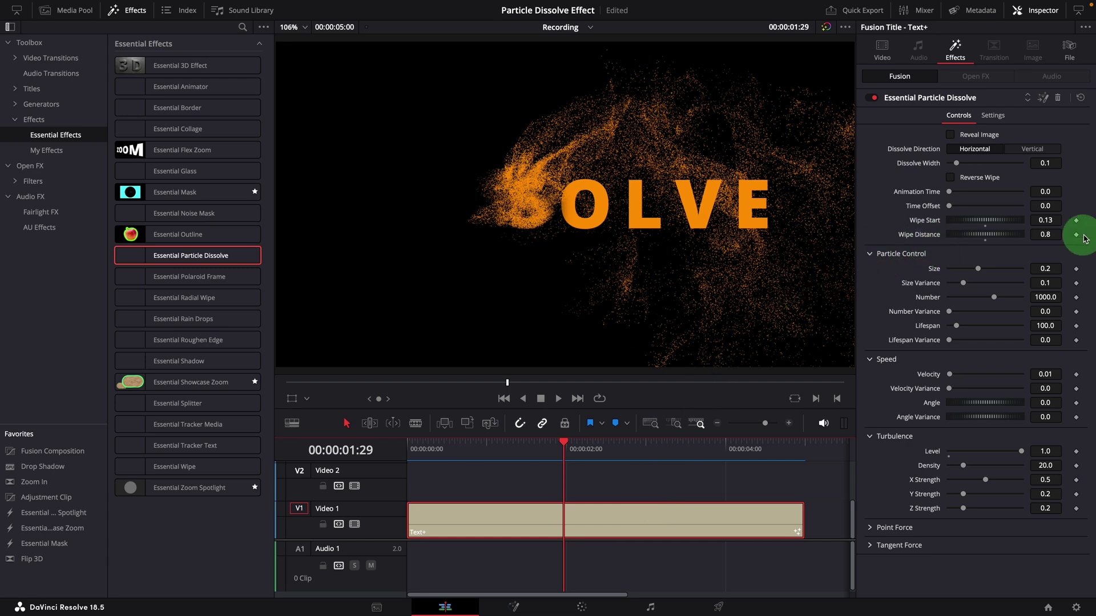
- Reset Wipe Distance to 1.0 and Wipe Start to 0.0, then check at two seconds
double_click(939, 235)
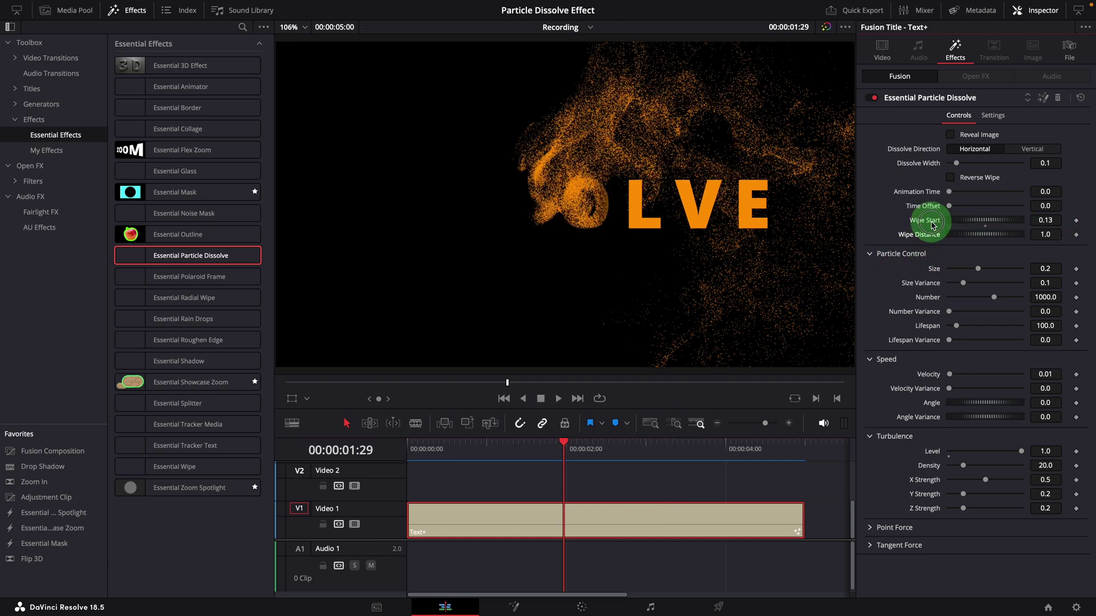
double_click(933, 224)
drag(453, 444, 564, 449)
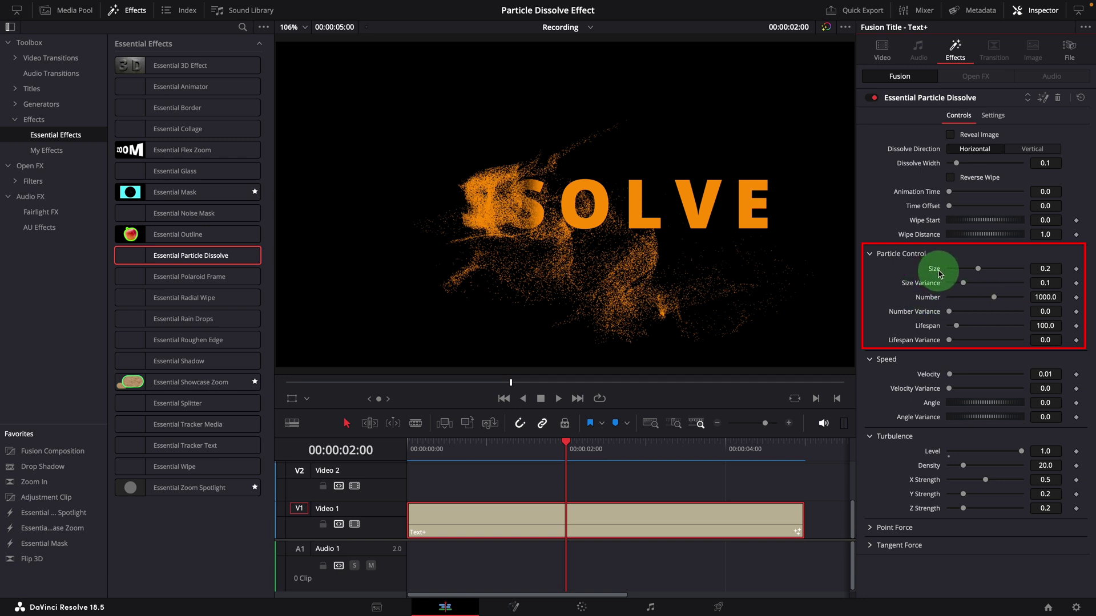
- Preview particle Size 0.5, then reset Size back to 0.2
drag(978, 271, 1021, 269)
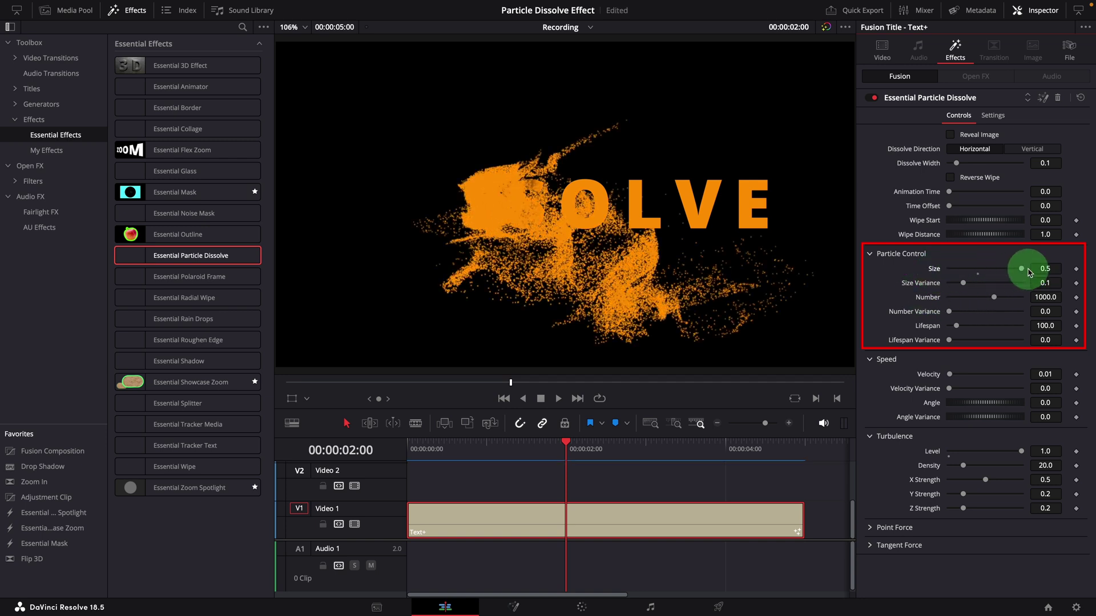
click(522, 449)
key(space)
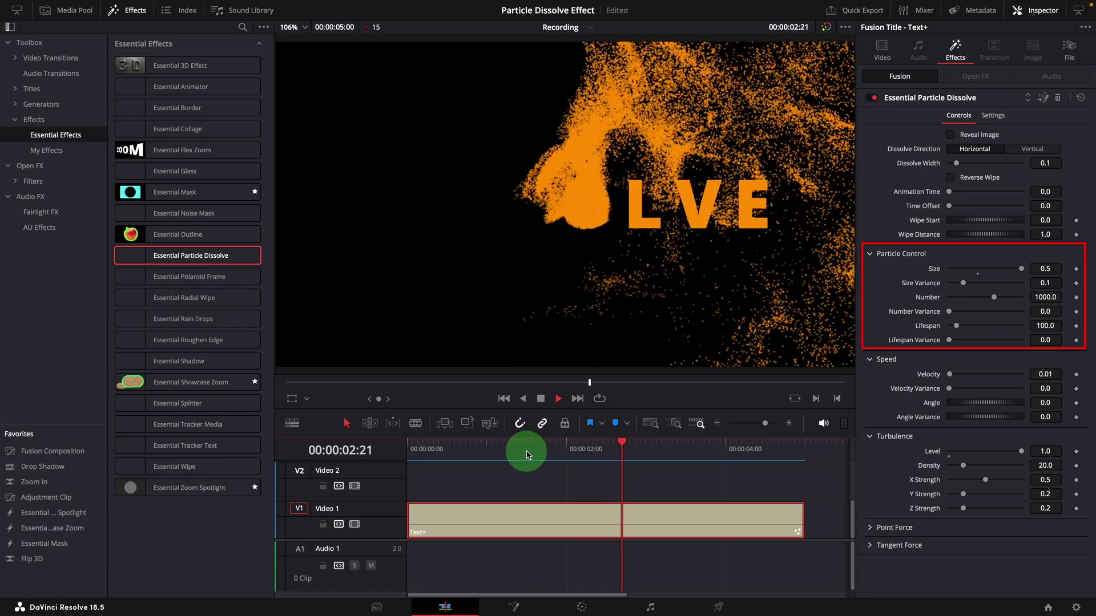
key(space)
double_click(939, 270)
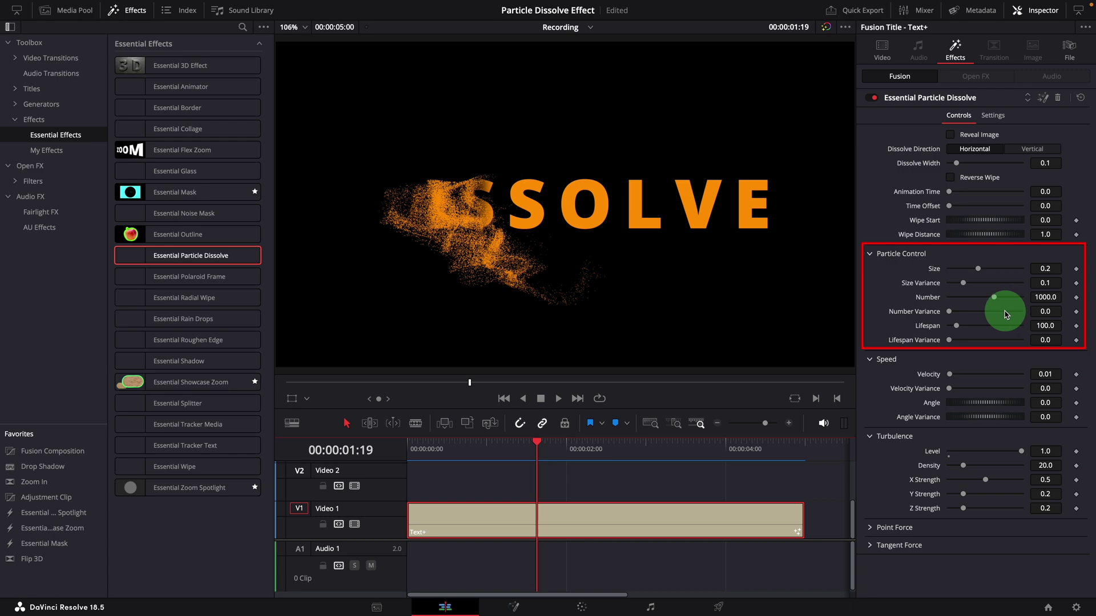
- Try particle Number 189 and a raised Number Variance, resetting them to 1000 and 0.0
drag(993, 298, 957, 297)
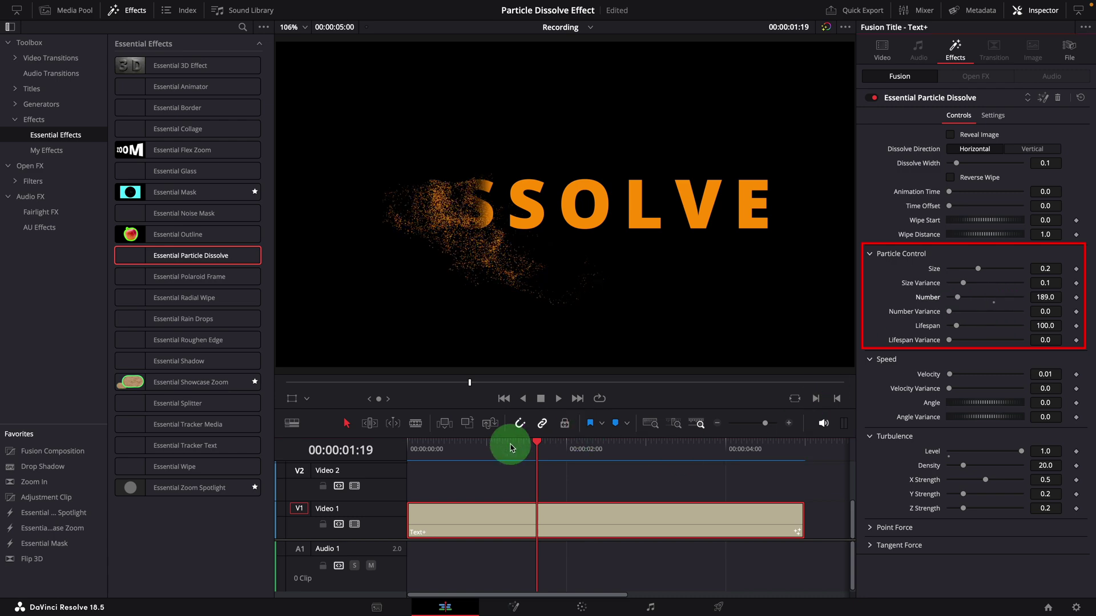
key(space)
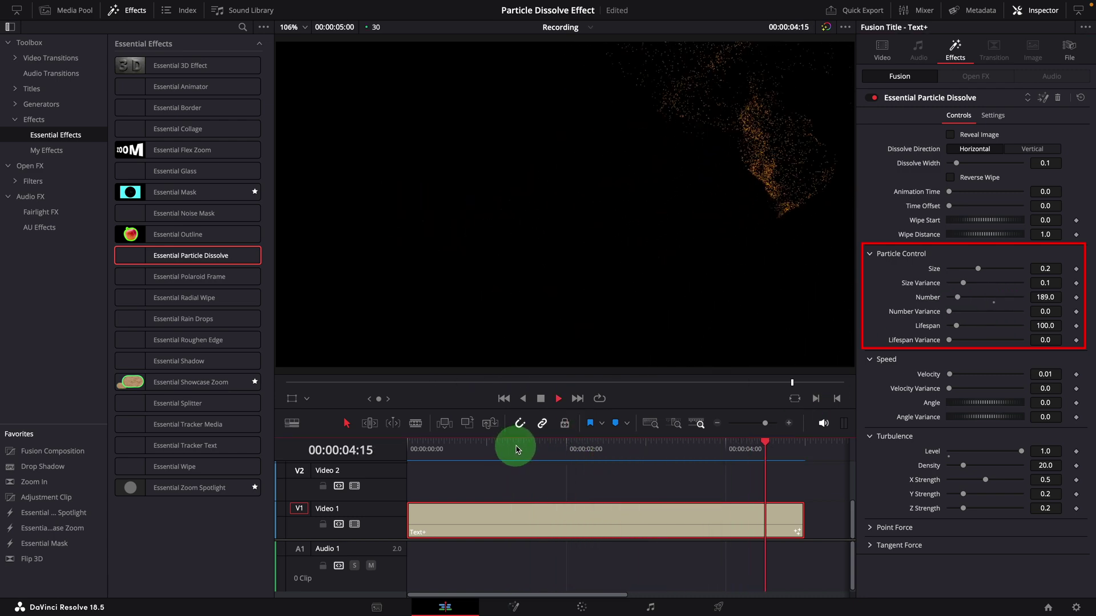
click(507, 448)
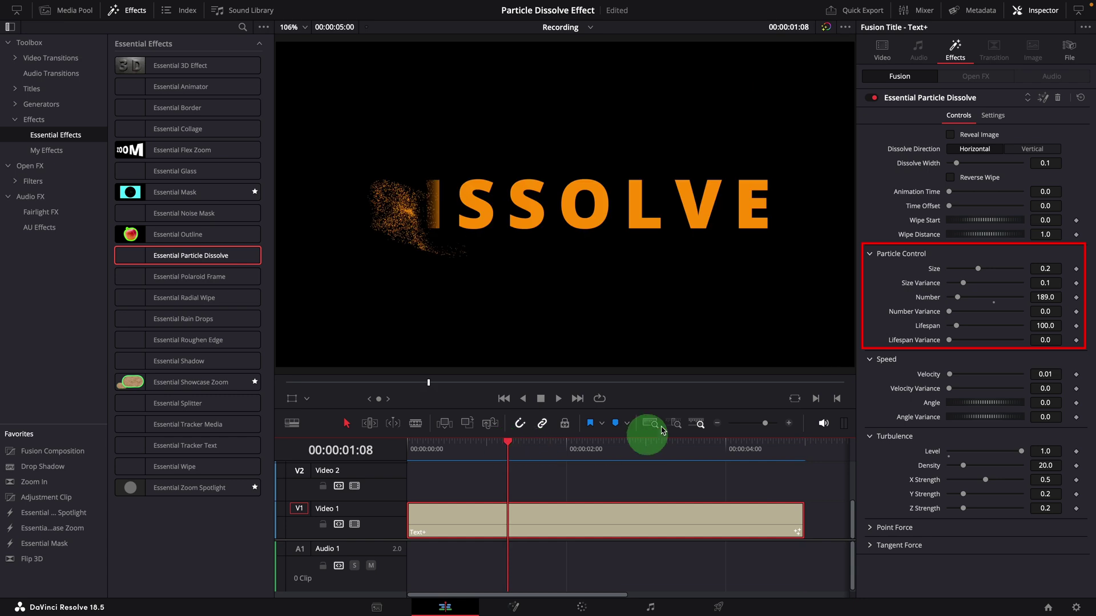
double_click(928, 298)
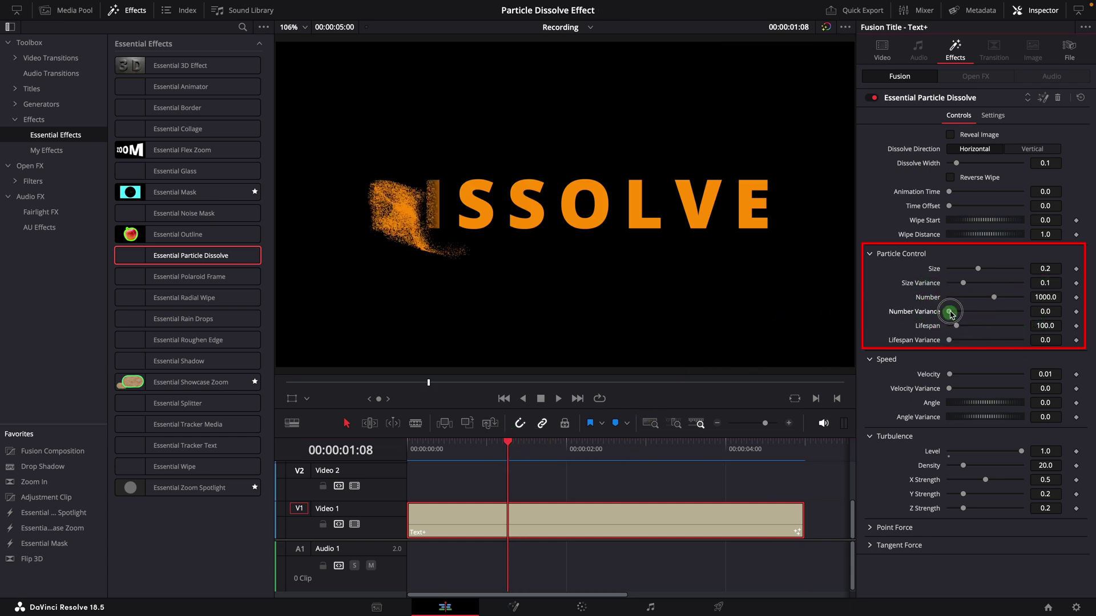
drag(950, 313, 925, 318)
double_click(930, 328)
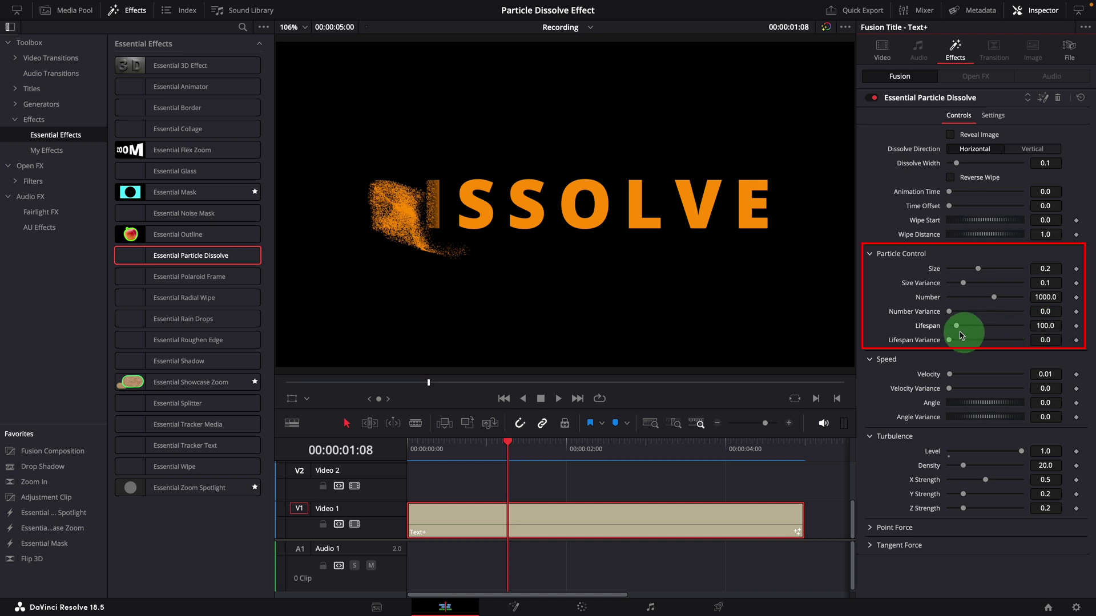
- Preview particle Lifespan shortened to 8, then lengthen the Lifespan again
drag(508, 443, 603, 443)
double_click(927, 326)
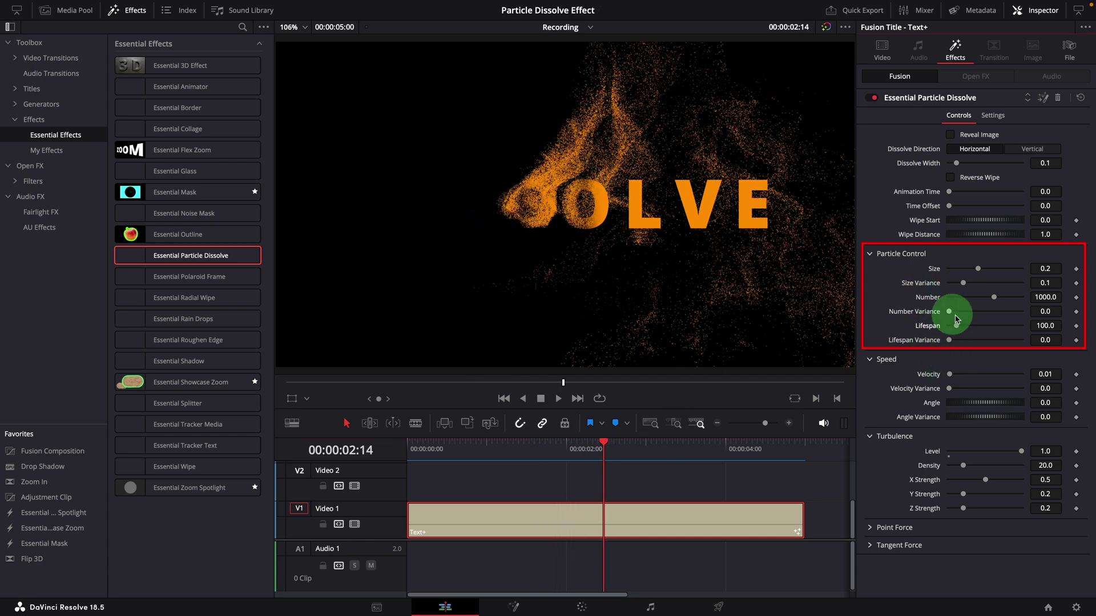
drag(955, 329, 949, 327)
click(489, 447)
key(space)
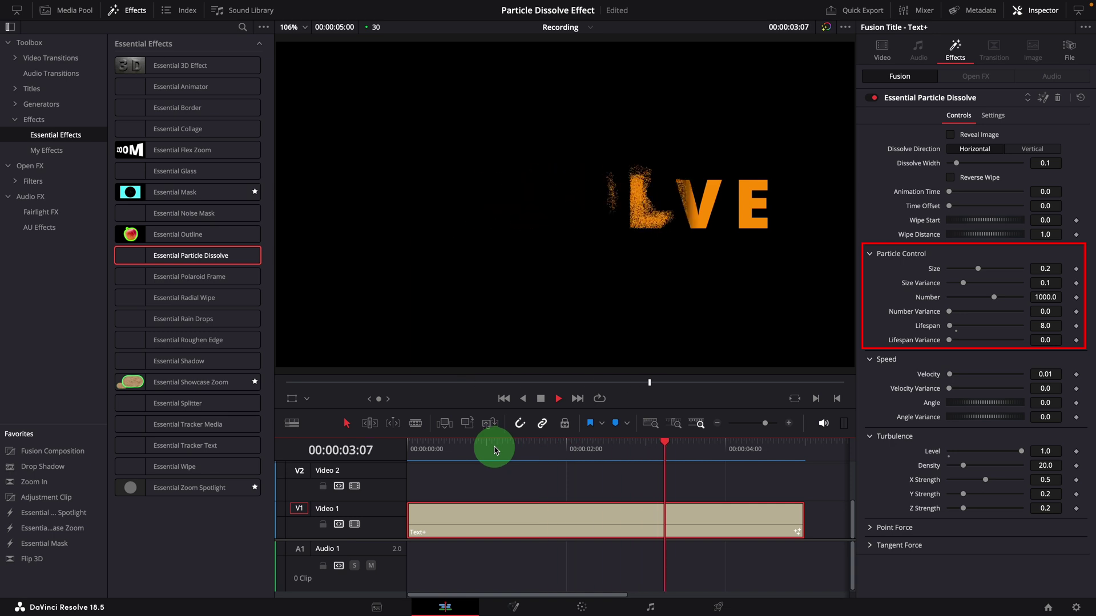
click(583, 447)
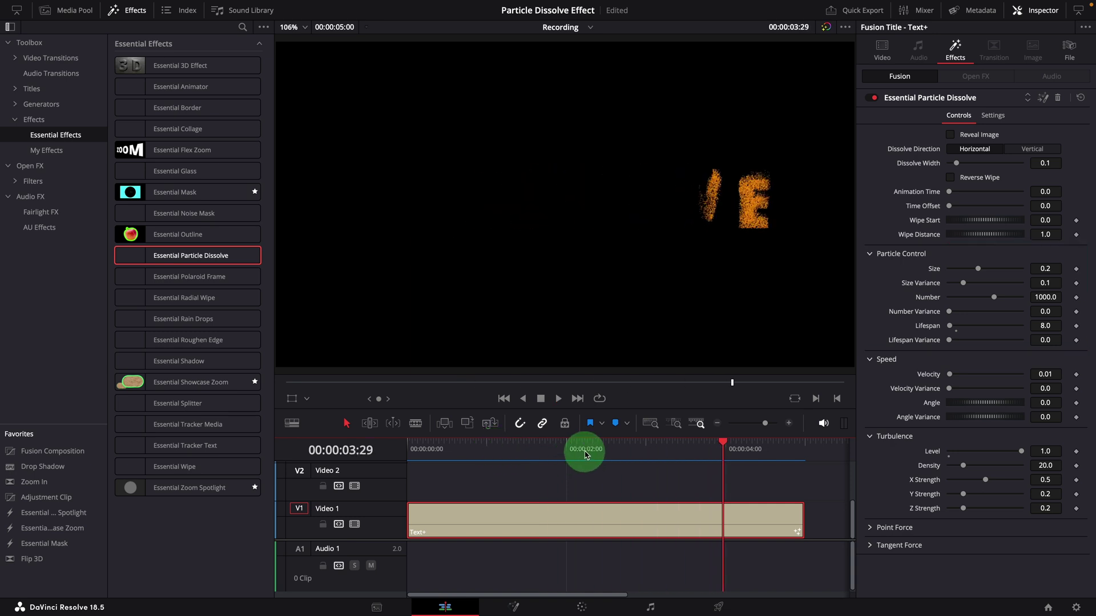
drag(949, 325, 924, 323)
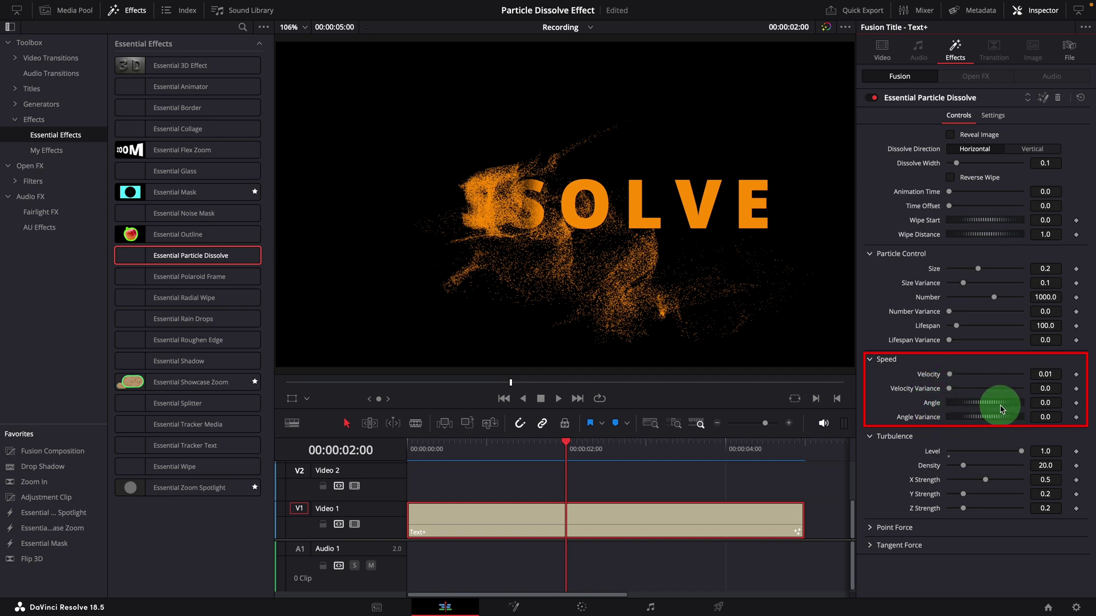
- Turn the turbulence Level down to 0.0 and scrub forward to check the particles
drag(1001, 408, 893, 406)
drag(600, 442, 563, 448)
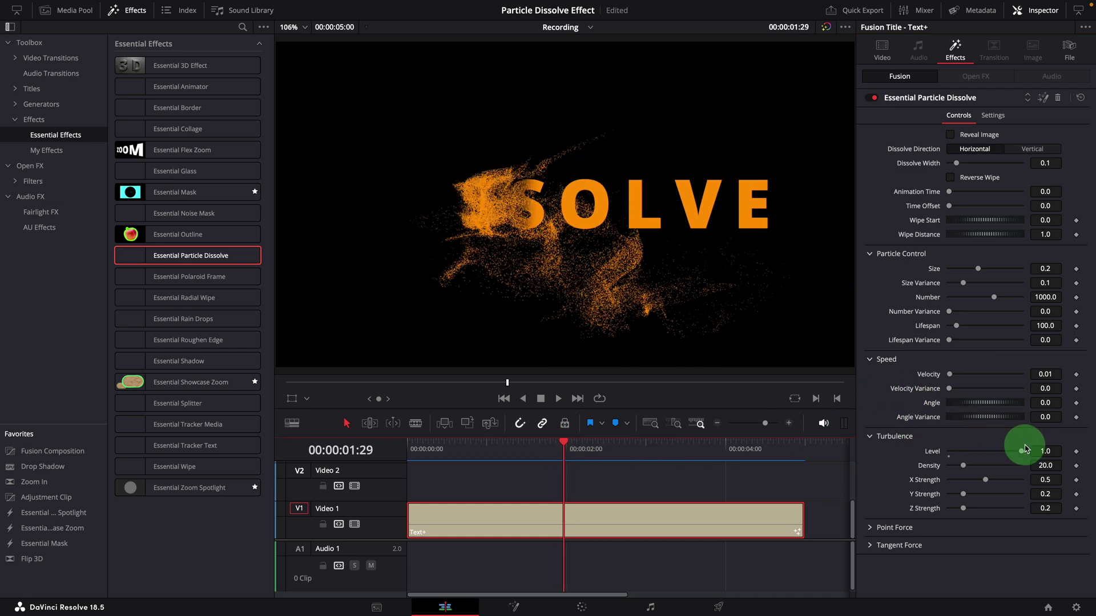
mouse_move(928, 465)
mouse_down()
mouse_move(973, 457)
mouse_move(932, 452)
mouse_up()
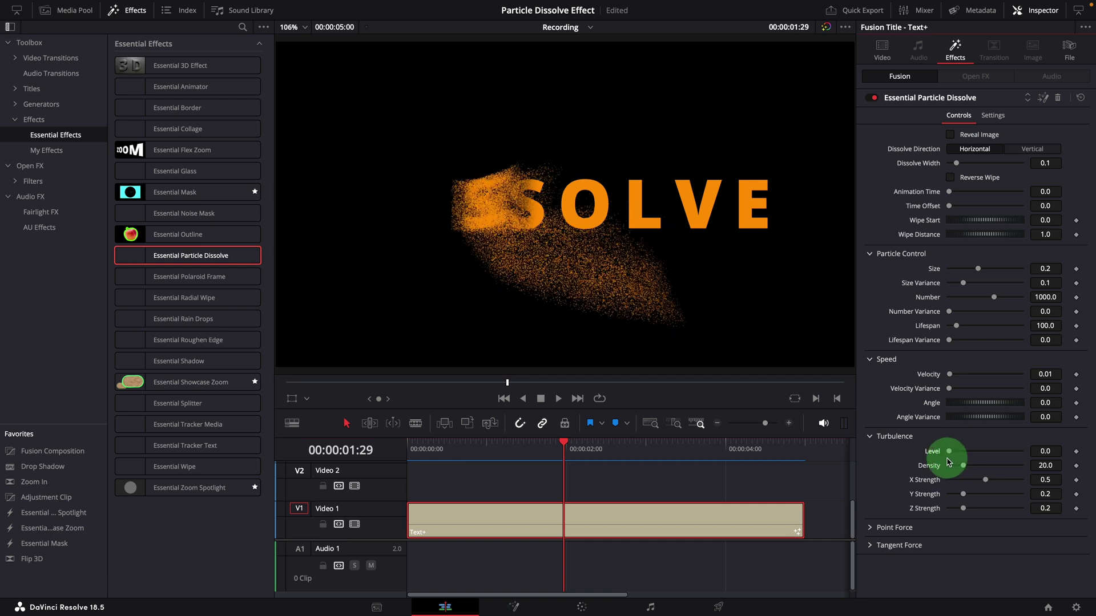
- Expand the Point Force and Tangent Force settings, with both Levels at 0.0
click(874, 535)
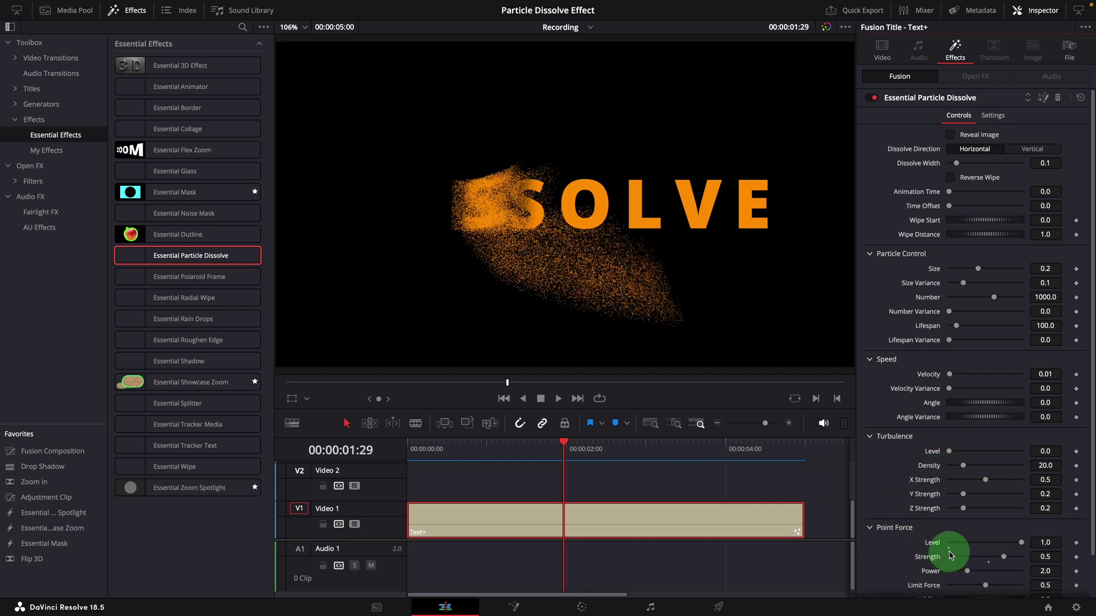
scroll(950, 553, down, 2)
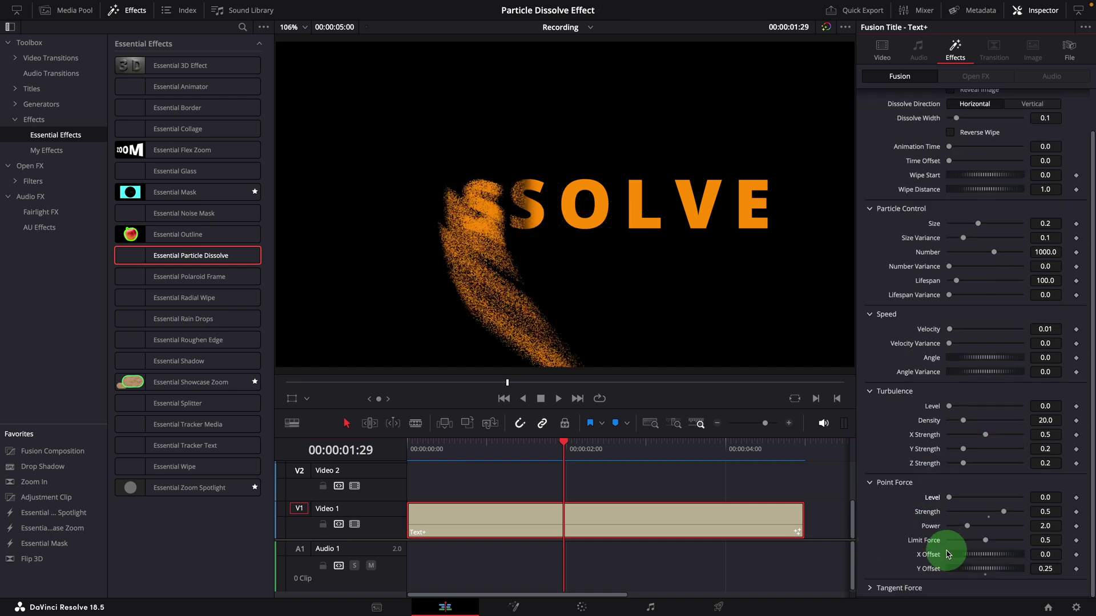
click(873, 589)
scroll(932, 568, down, 4)
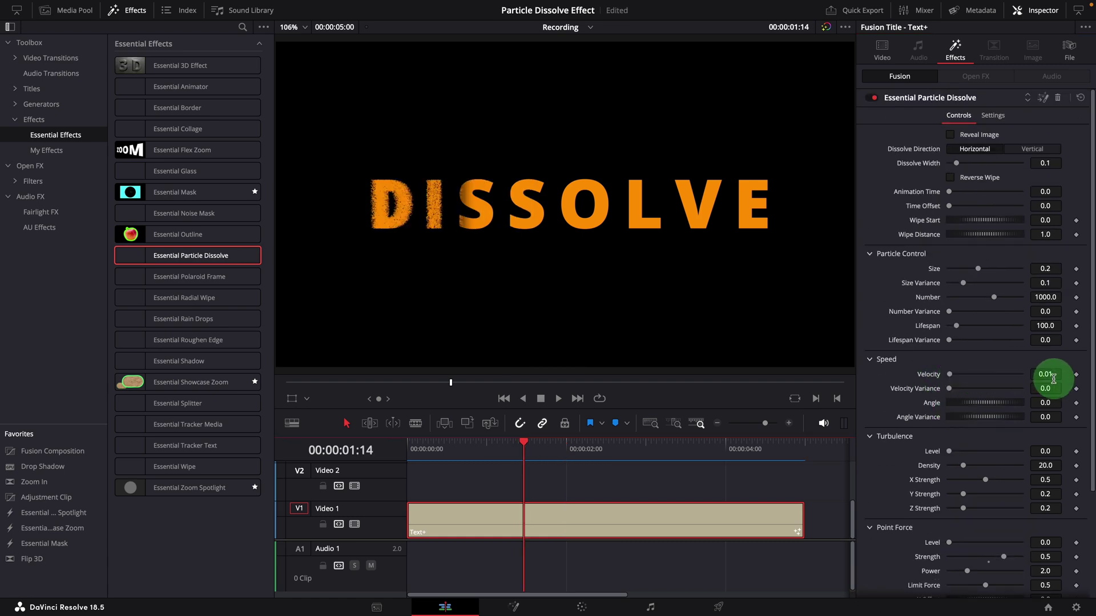
scroll(1028, 365, down, 4)
scroll(970, 285, down, 2)
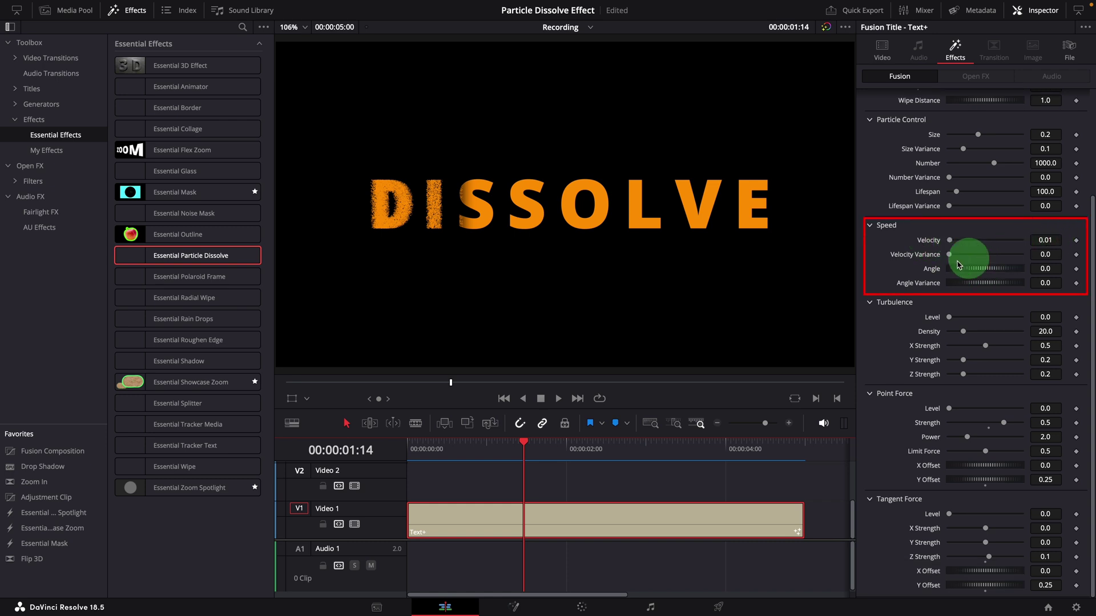
click(441, 448)
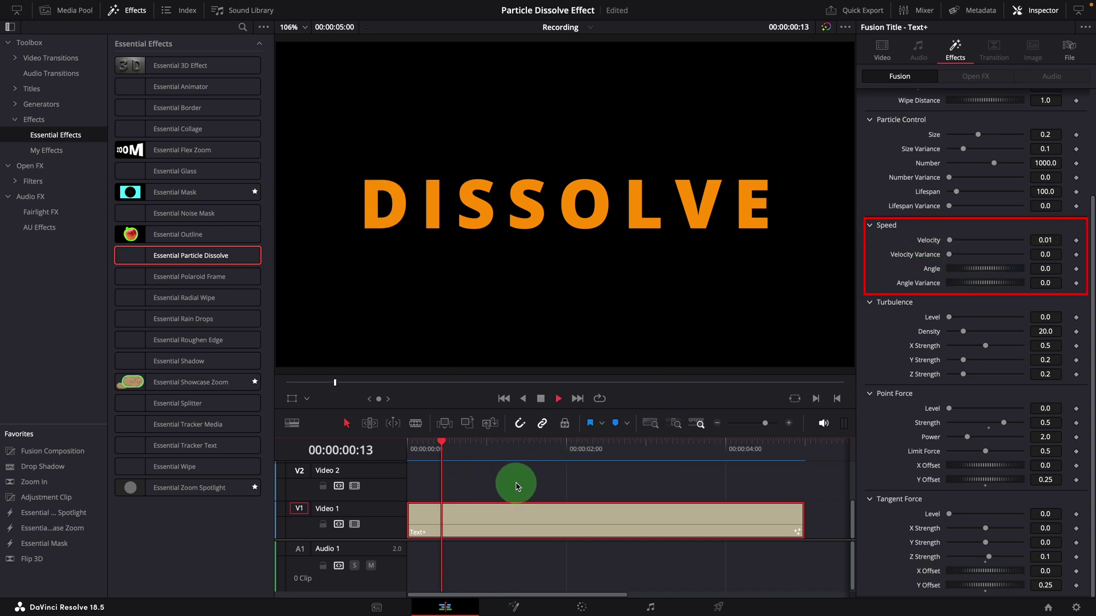
- Play the dissolve and edit the particle Velocity value, then replay to inspect
key(space)
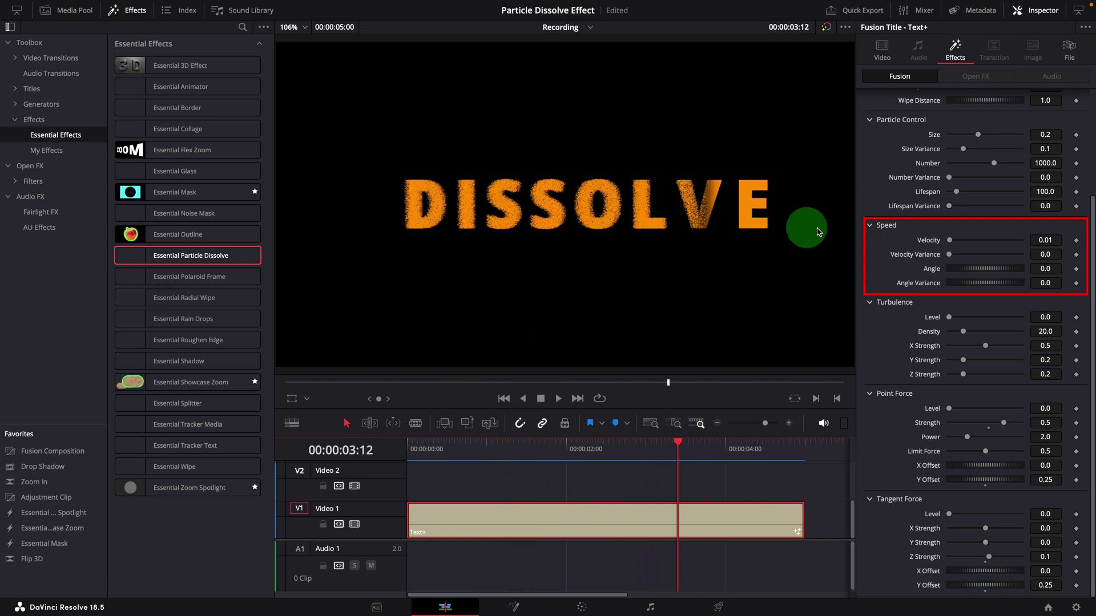
click(1044, 241)
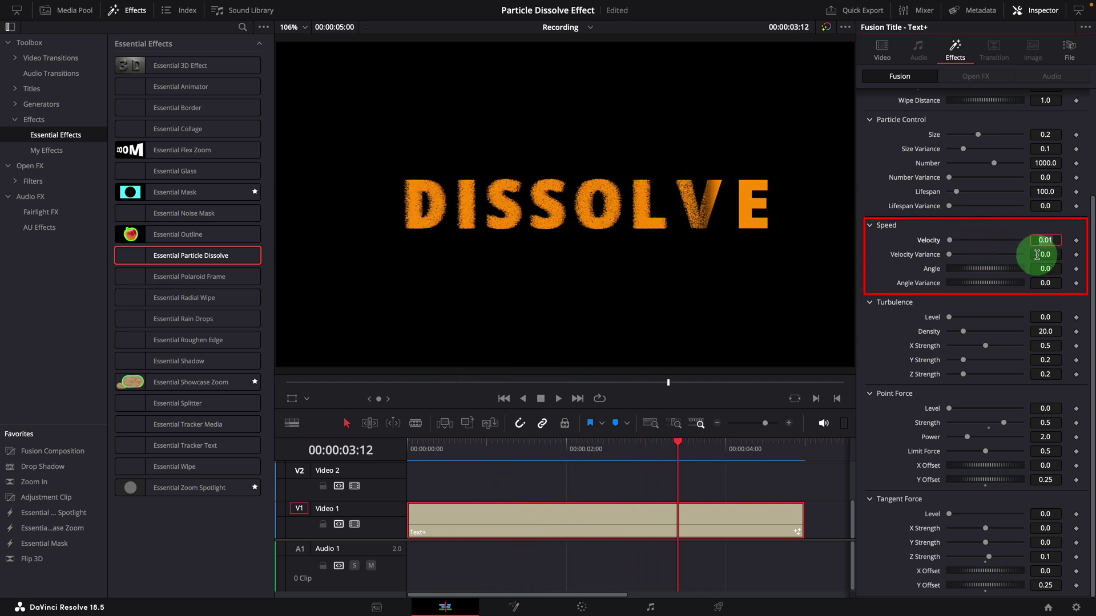
click(455, 443)
key(space)
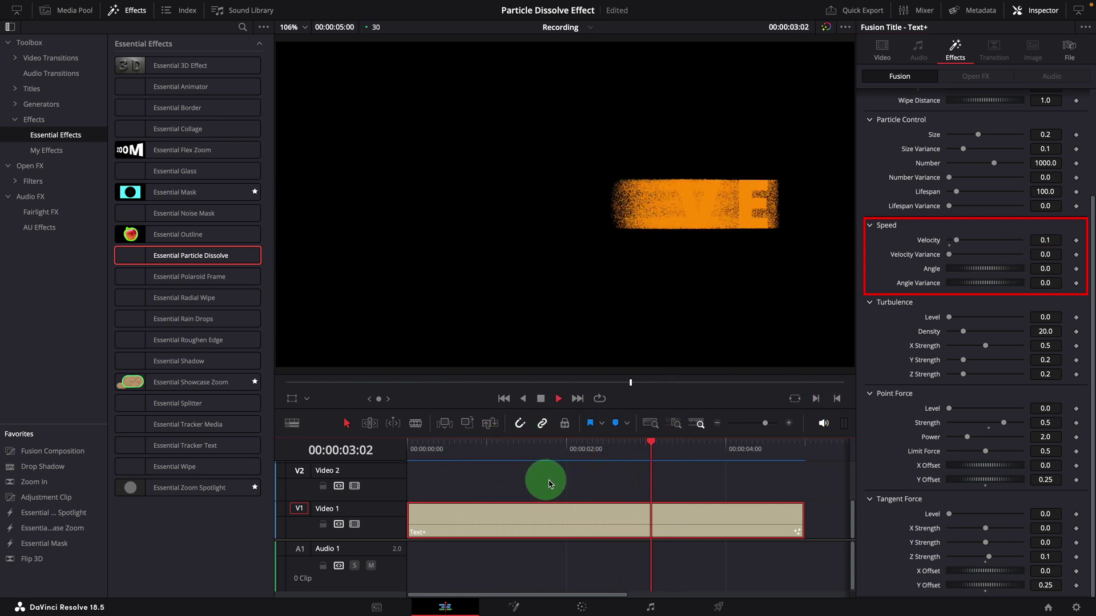
key(space)
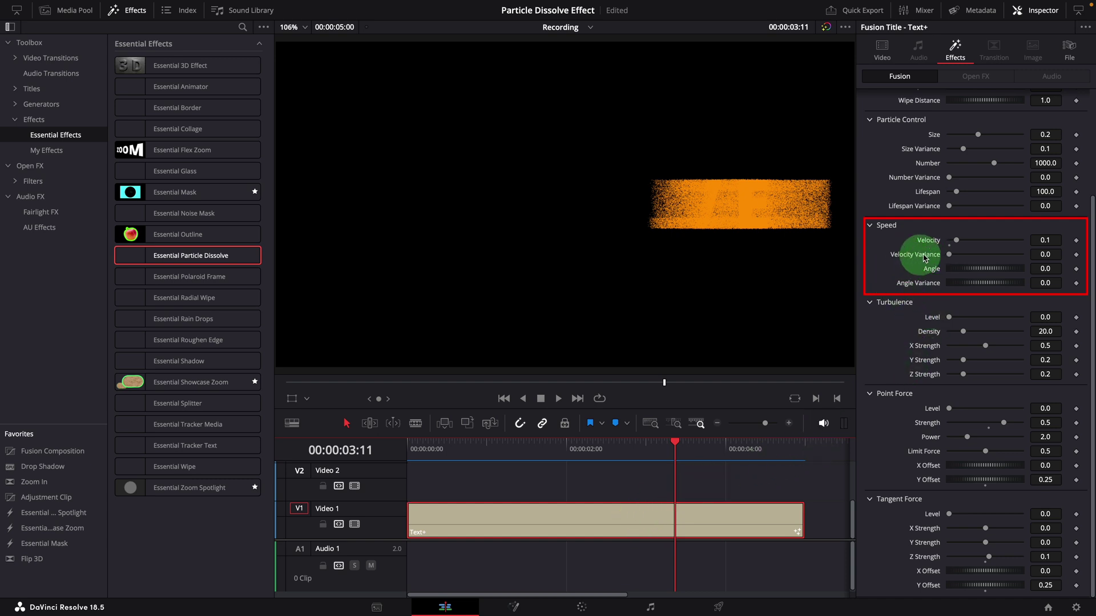
- Raise Velocity Variance to 0.055, preview, and tilt the particle Angle upward to about 133
click(949, 256)
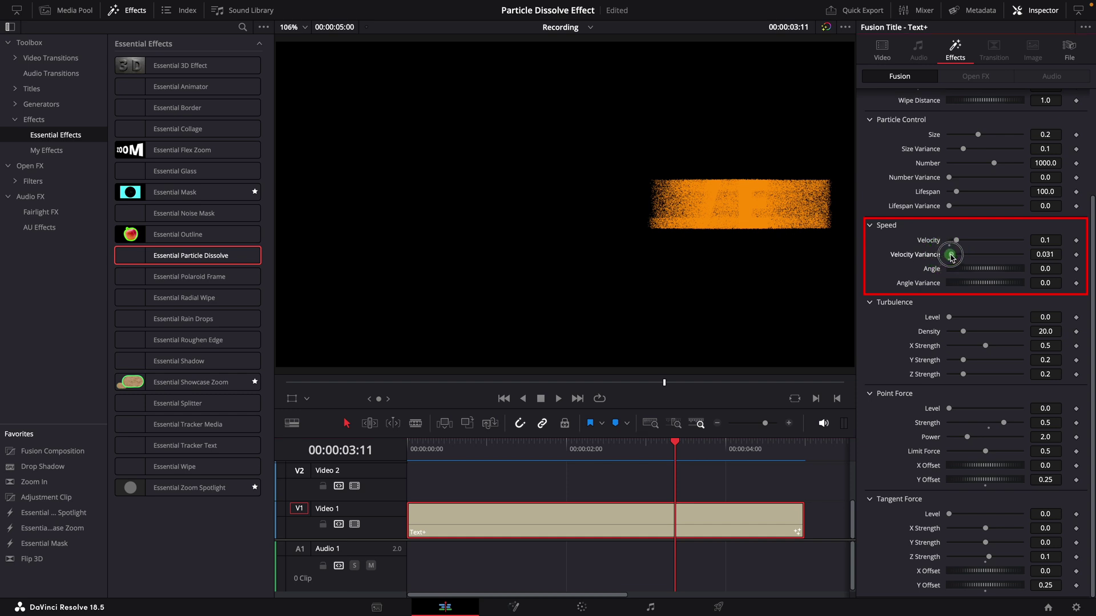
drag(950, 258, 955, 258)
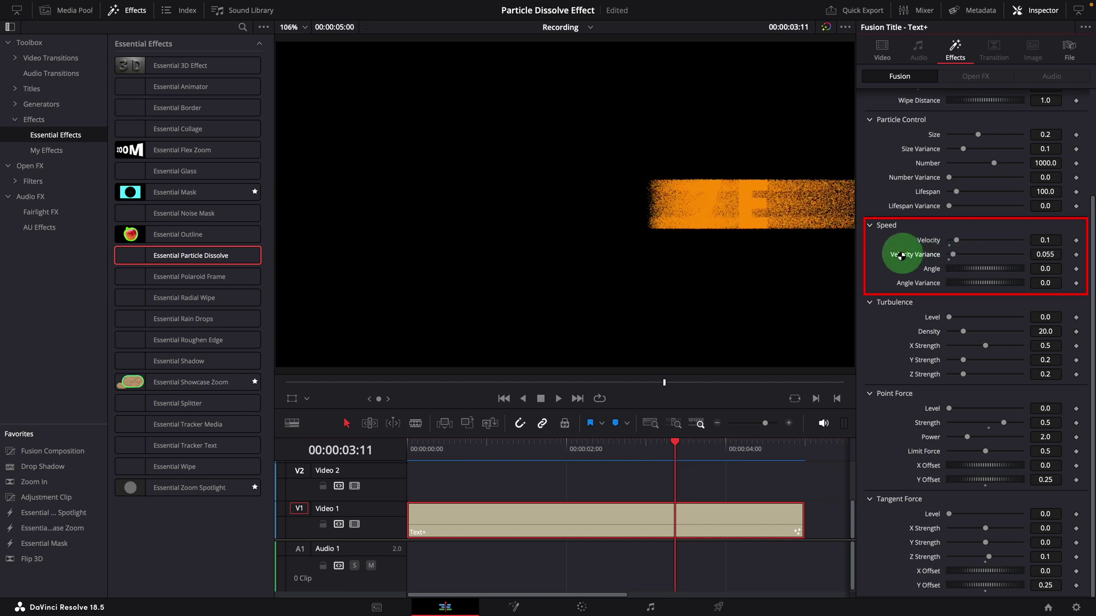
click(420, 447)
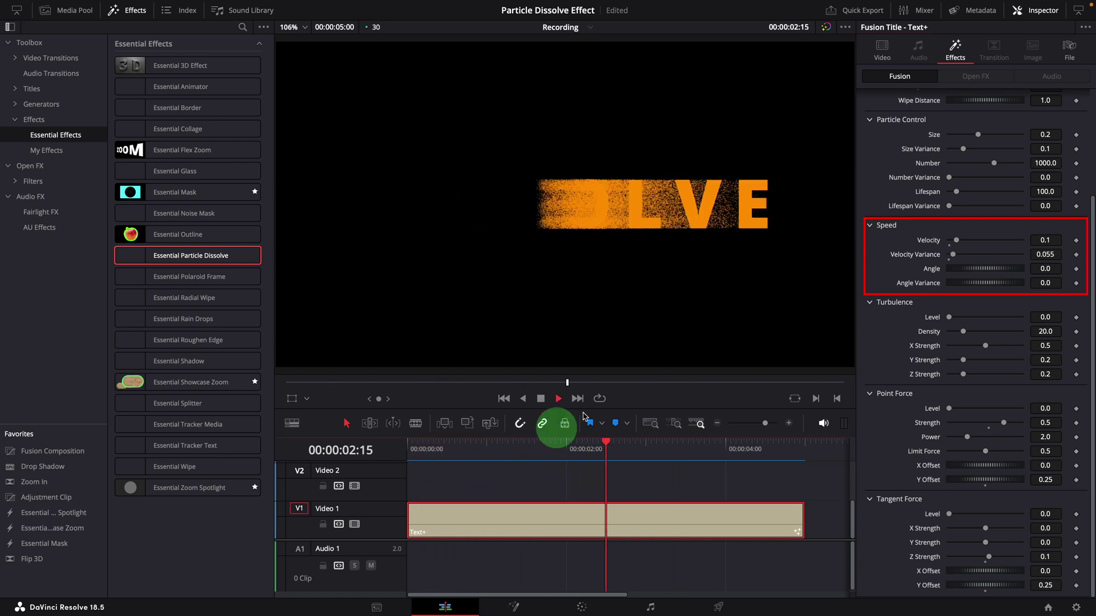
key(space)
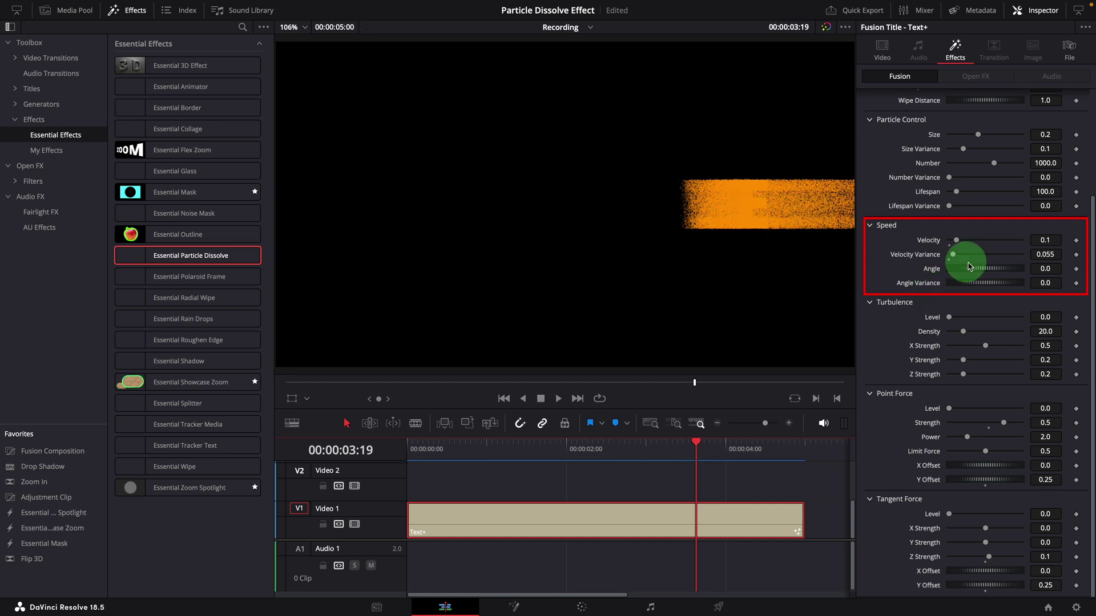
drag(972, 268, 1001, 272)
click(1045, 269)
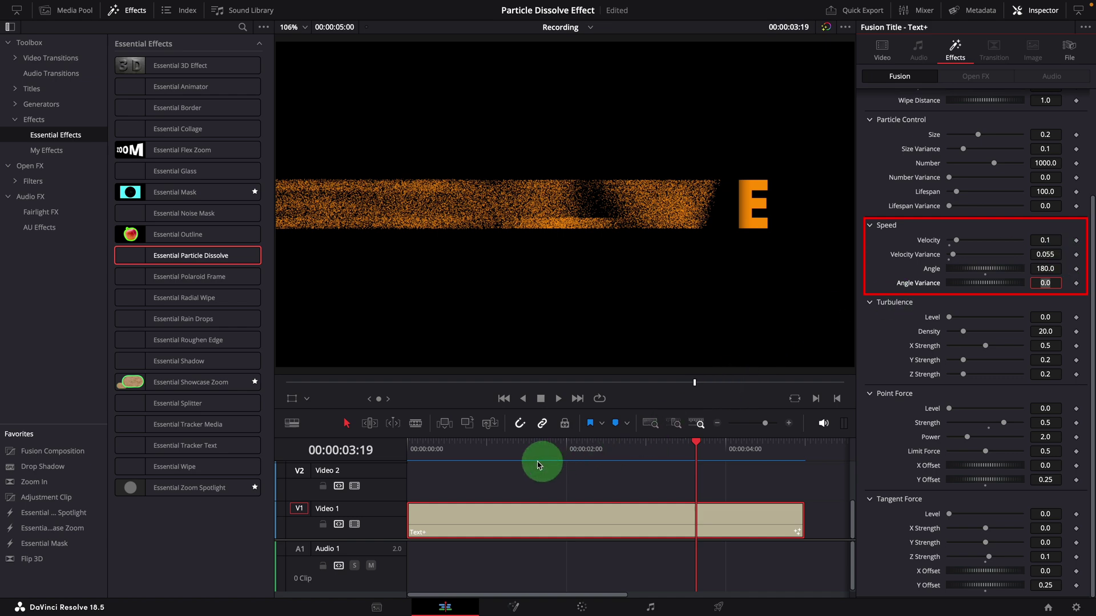
- Preview the 180 particle Angle, then set Angle to 90 and play the upward particles
click(500, 444)
key(space)
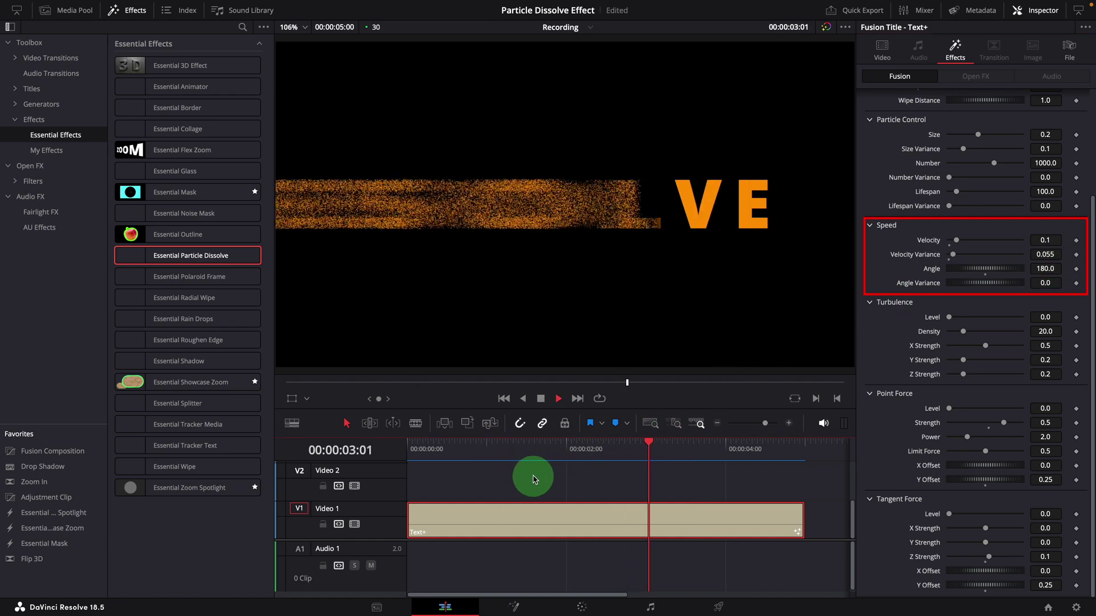
key(space)
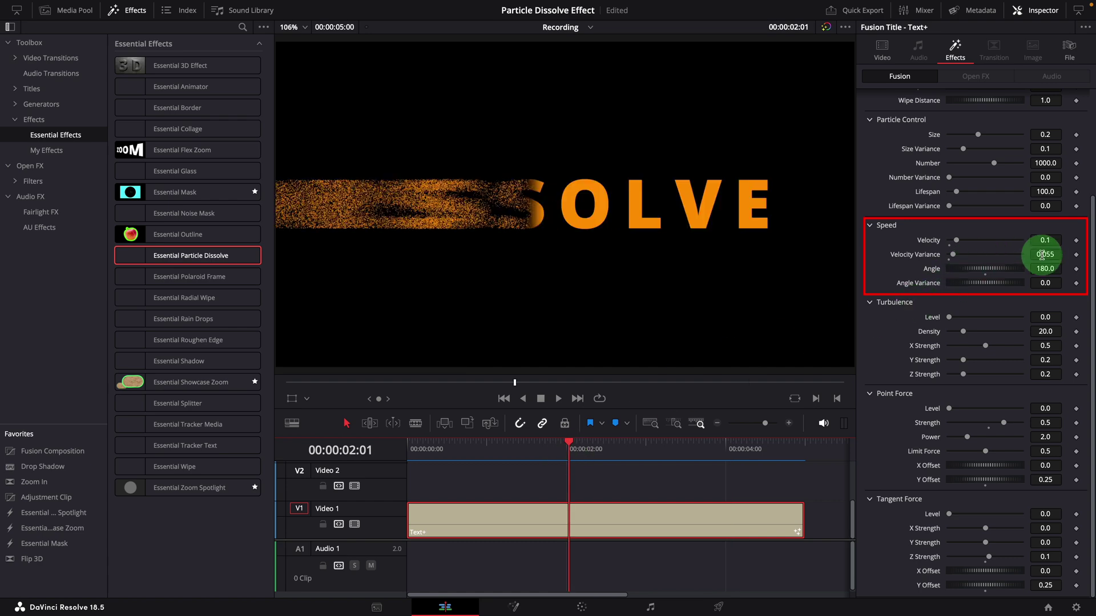
click(1044, 269)
key(Return)
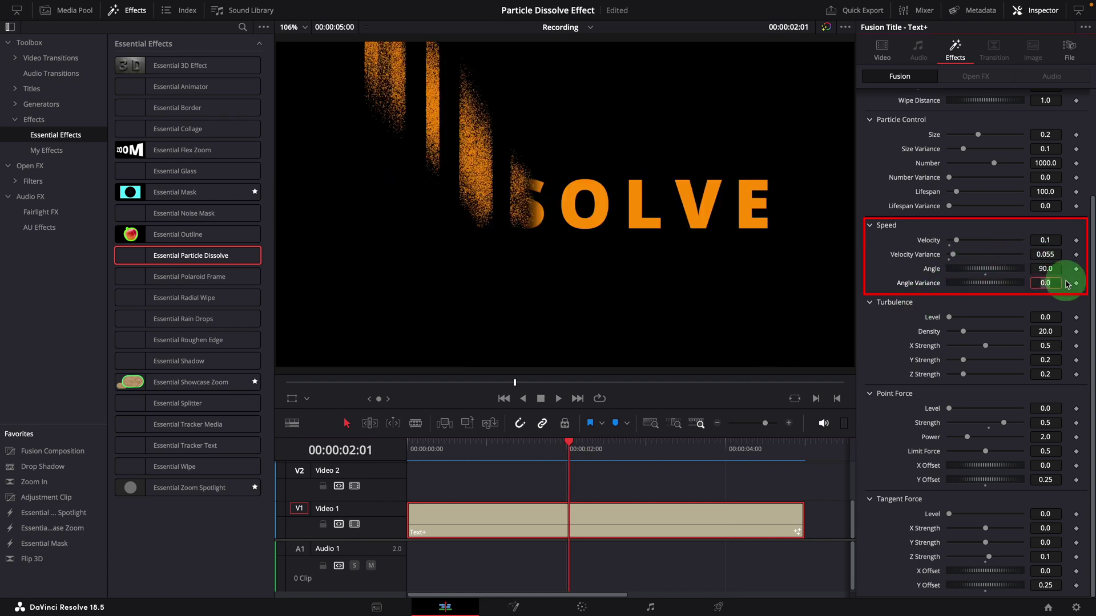
click(475, 448)
key(space)
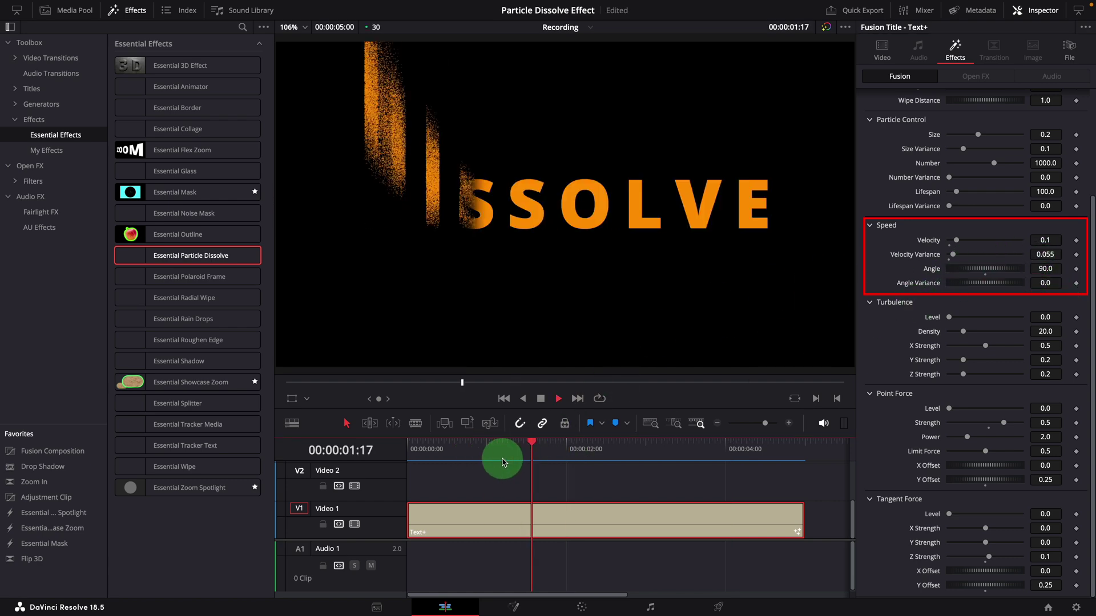
key(space)
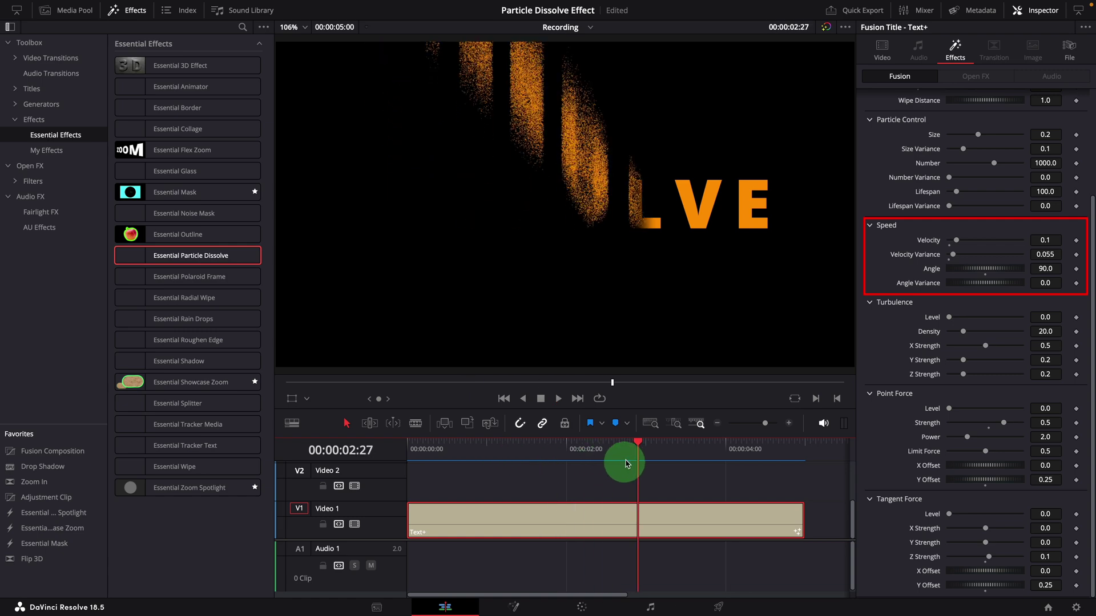
- Set Angle Variance to 60 and play the fanned-out dissolve back to two seconds
drag(637, 448, 631, 445)
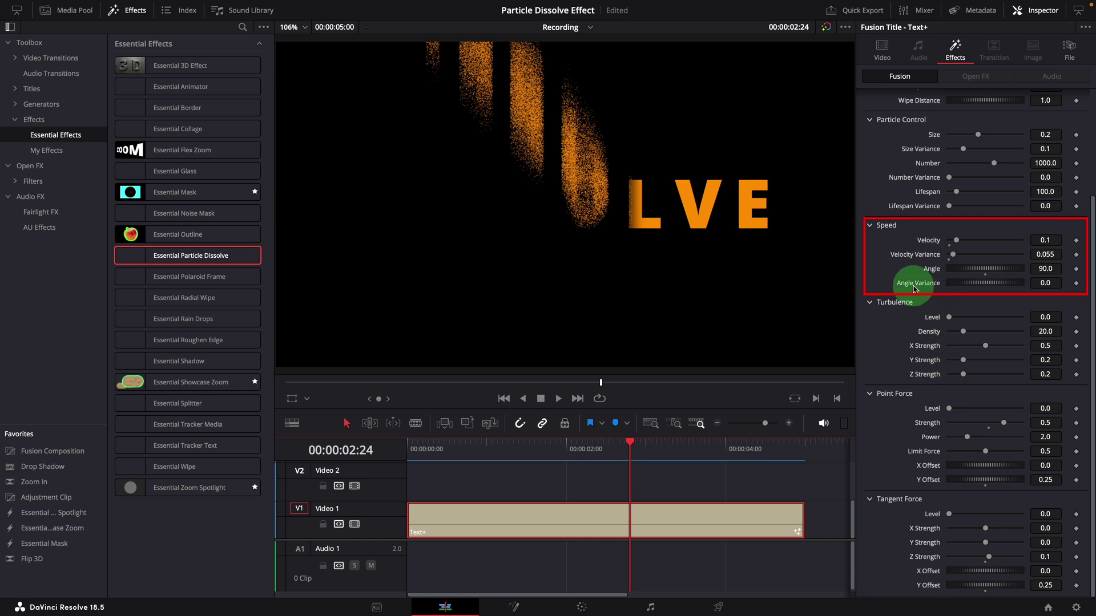
click(1048, 281)
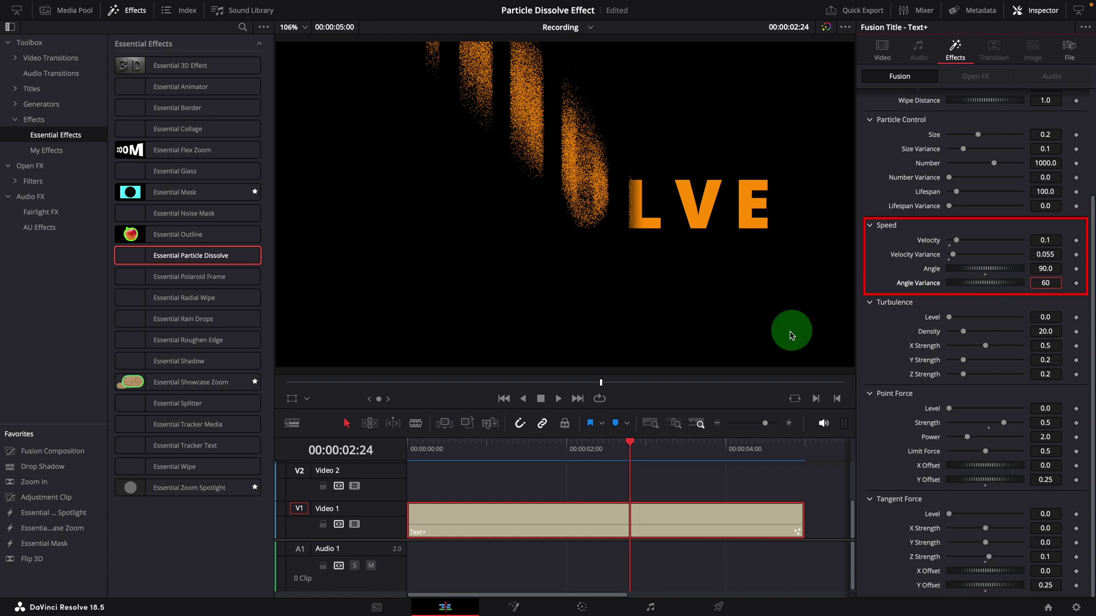
click(627, 450)
drag(627, 452, 442, 441)
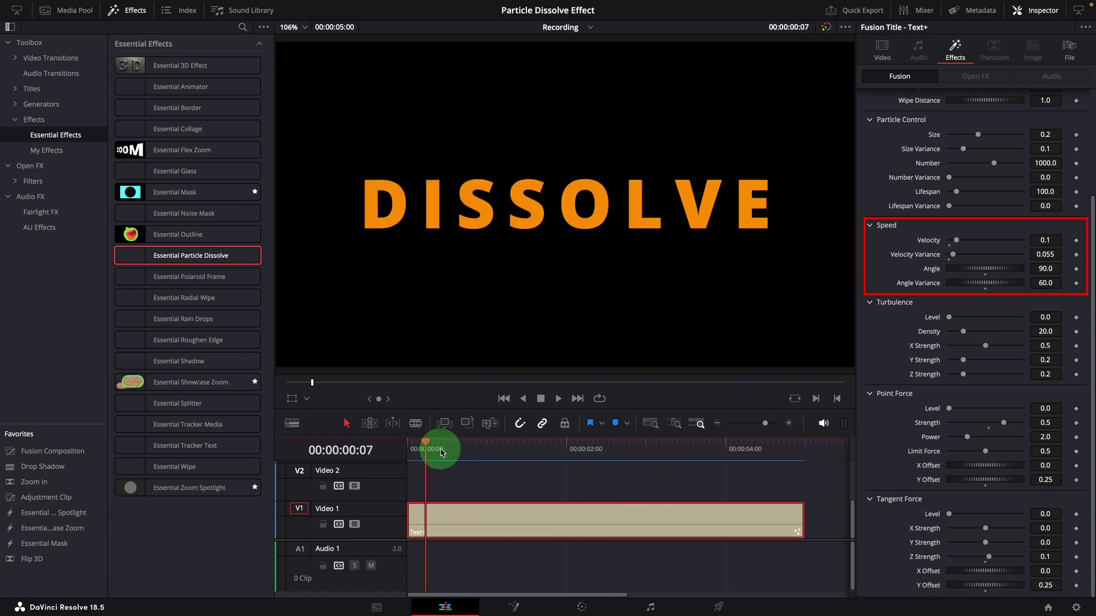
key(space)
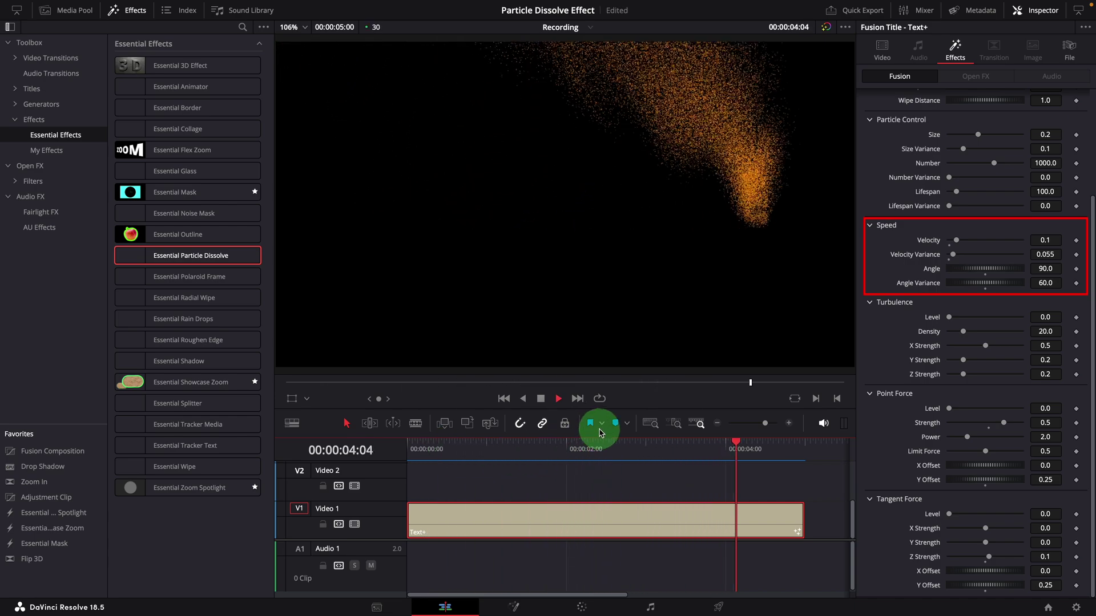
drag(753, 443, 566, 455)
- Raise the Point Force Level to 1.0 and scrub and play to check it
click(514, 226)
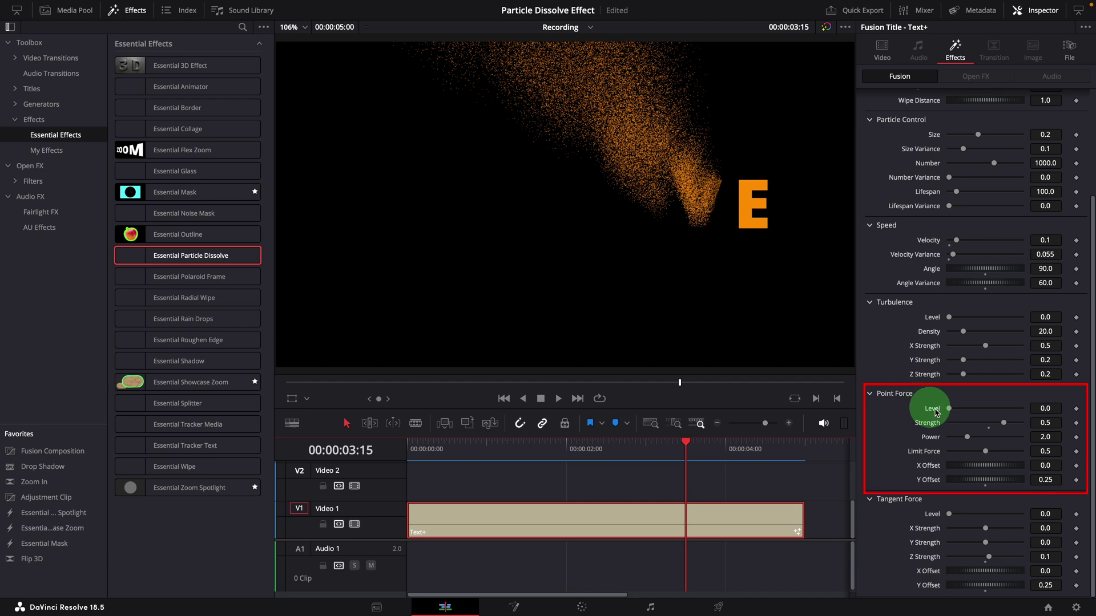
click(950, 411)
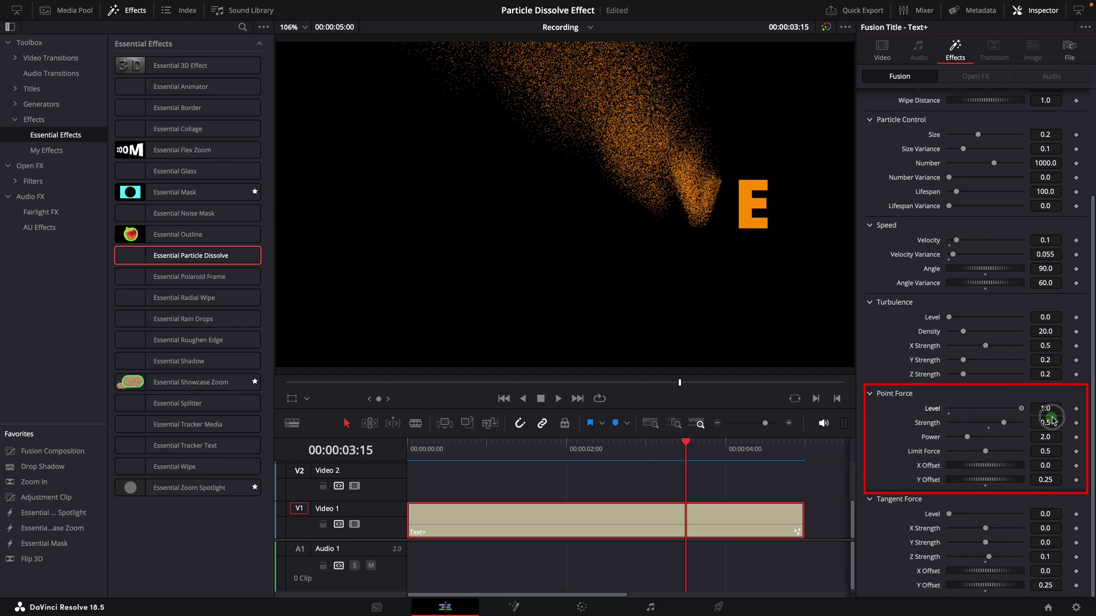
drag(1007, 418, 1028, 409)
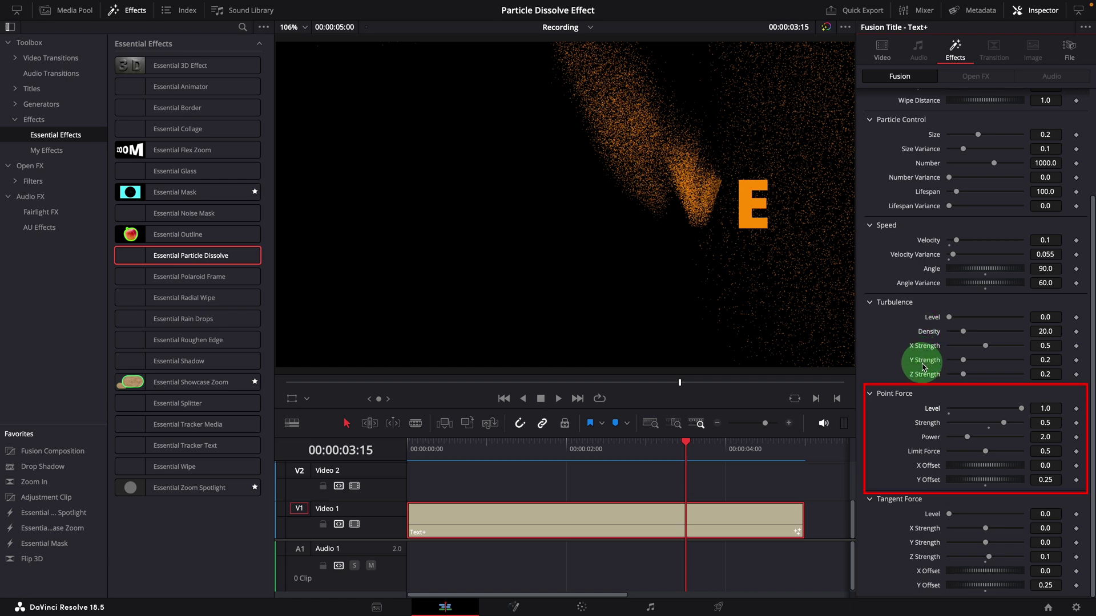
drag(473, 470, 535, 464)
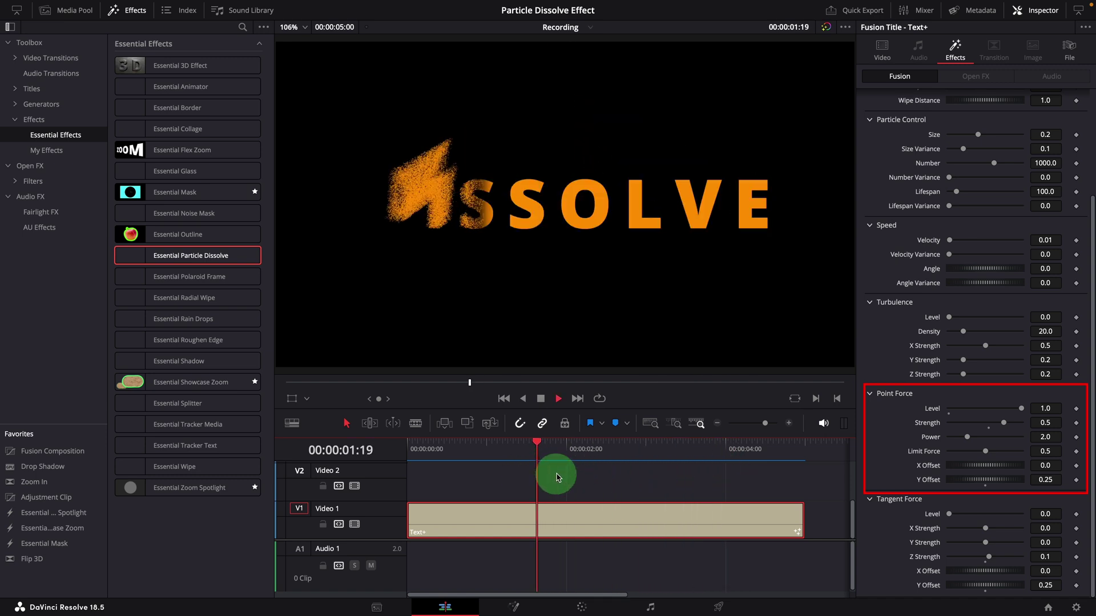
key(space)
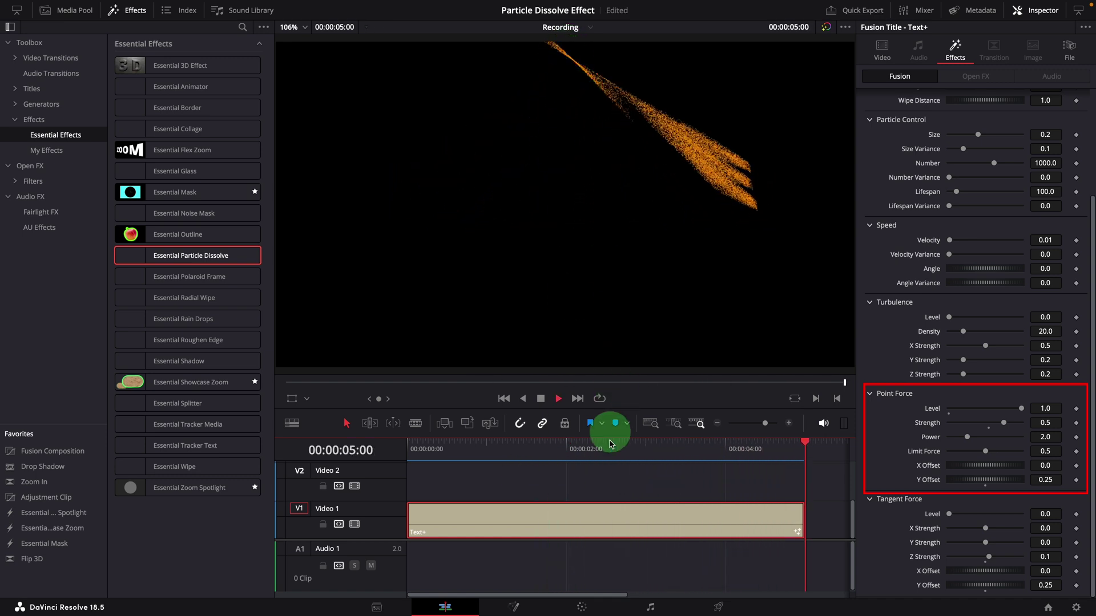
- Shift the Point Force X Offset left to -0.272 and replay the dissolve
click(604, 449)
drag(604, 448, 589, 448)
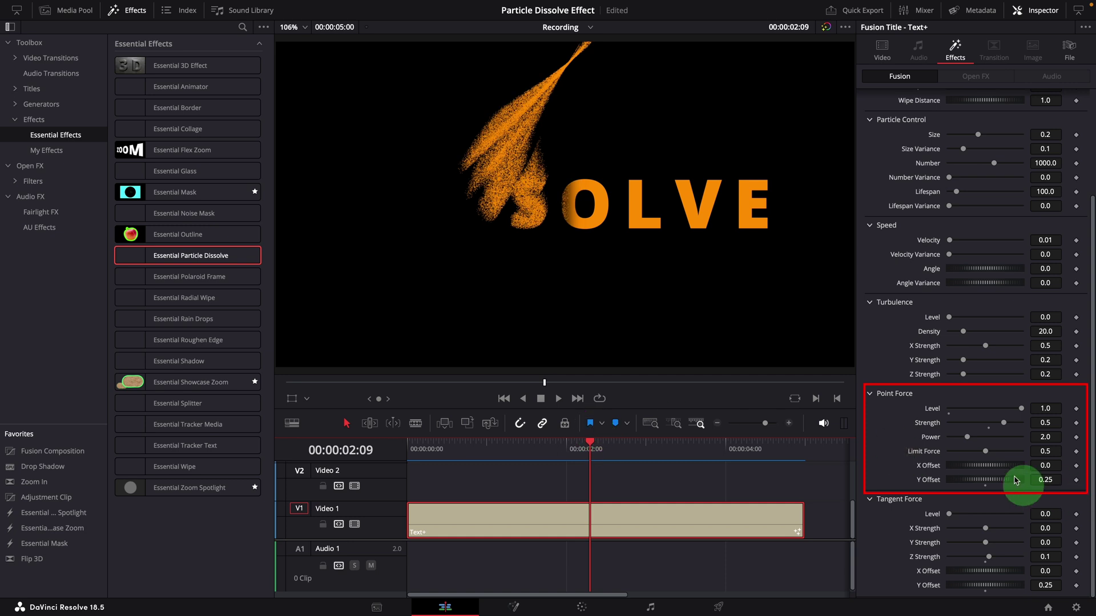
drag(1059, 462, 894, 468)
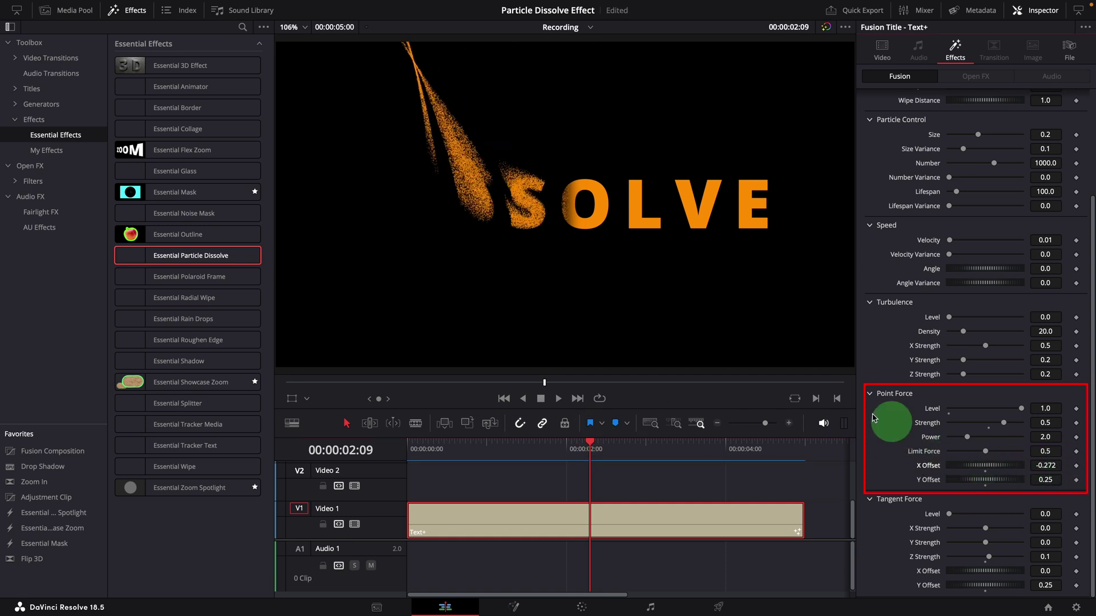
click(498, 450)
key(space)
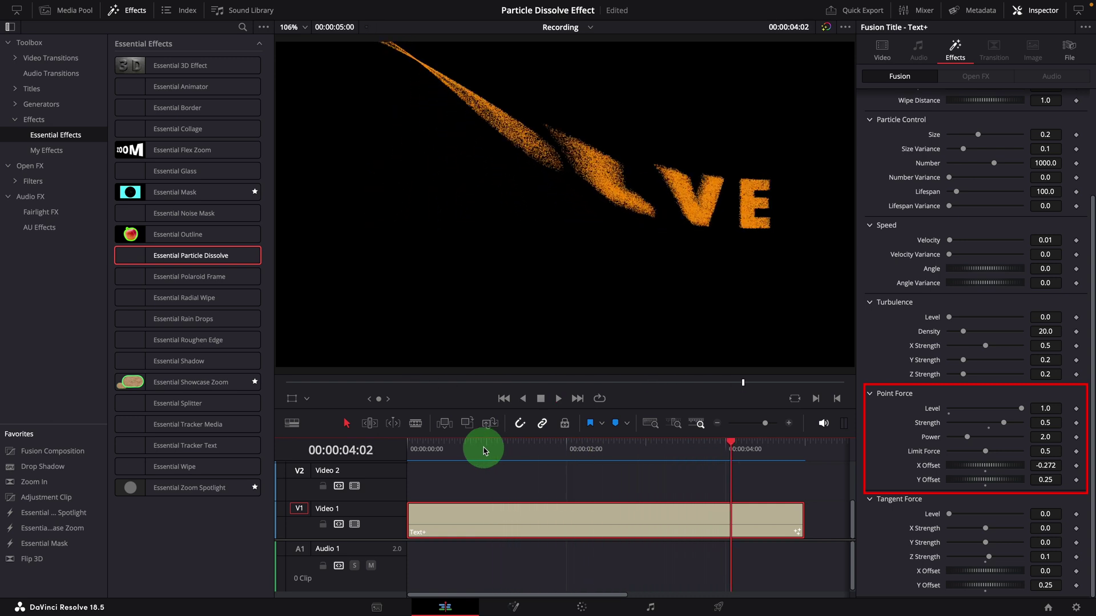
drag(749, 451, 537, 451)
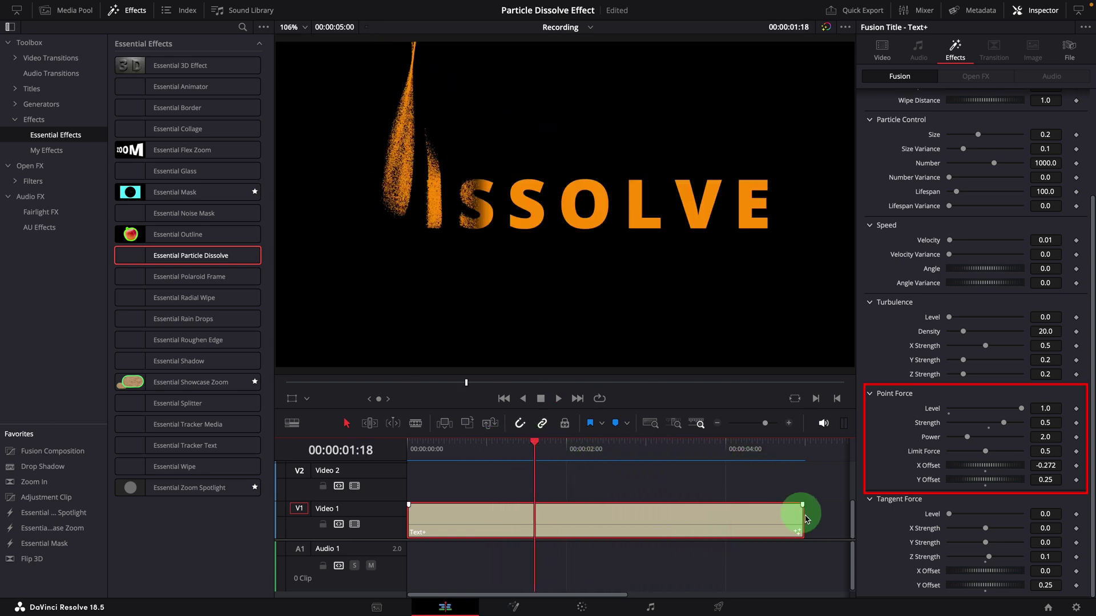
- Set Point Force Strength to -0.58 and play the dissolve from near the start
drag(1002, 422, 965, 425)
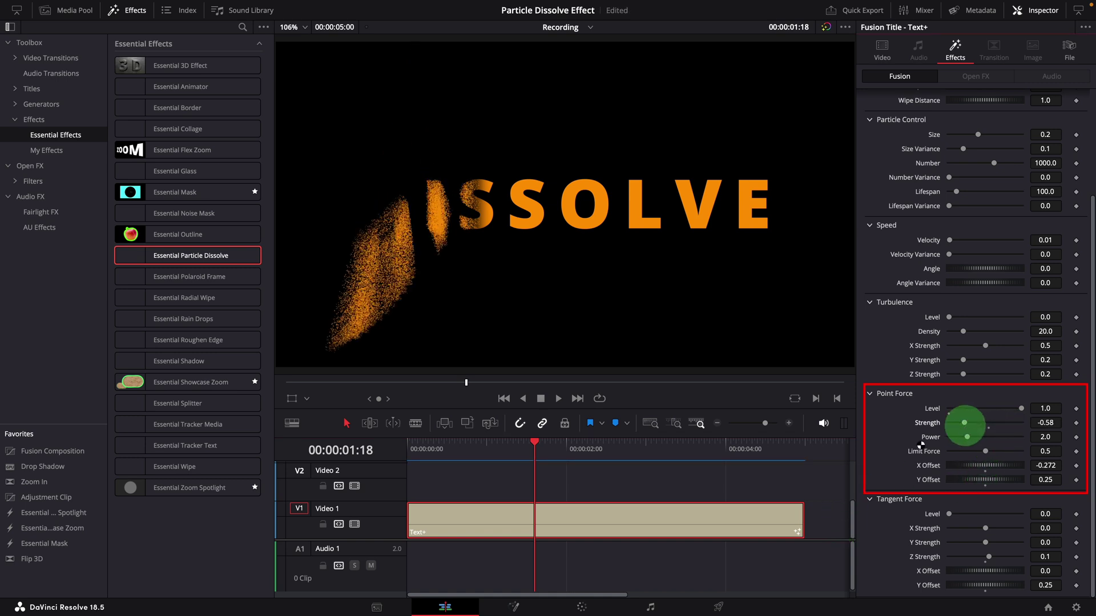
click(487, 452)
key(space)
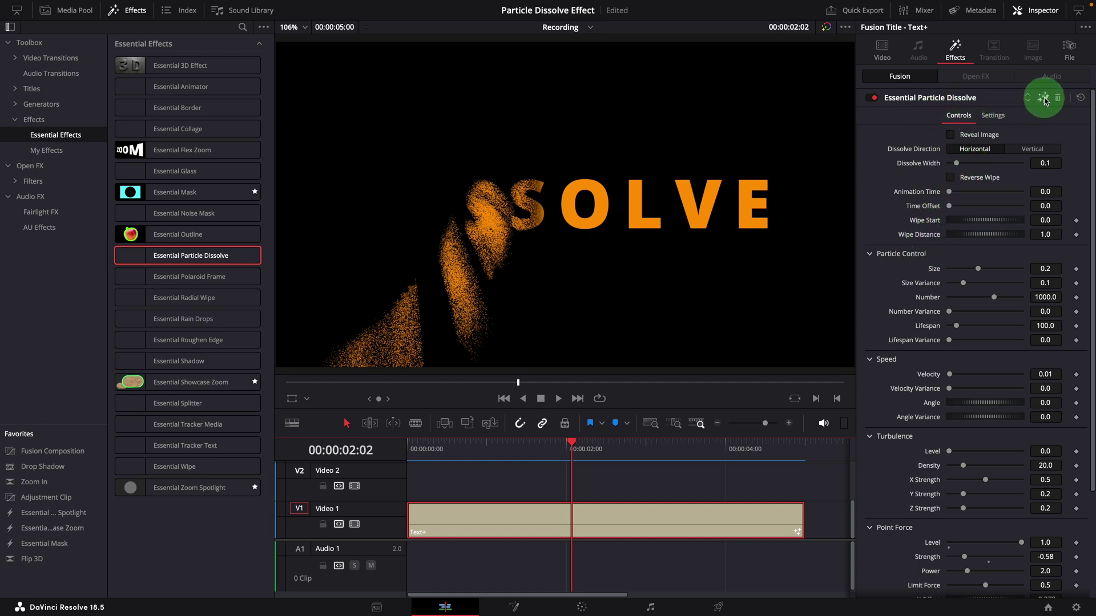
- In Fusion, expand the EssentialParticleDissolve group and select its pEmitter1 node
click(1043, 98)
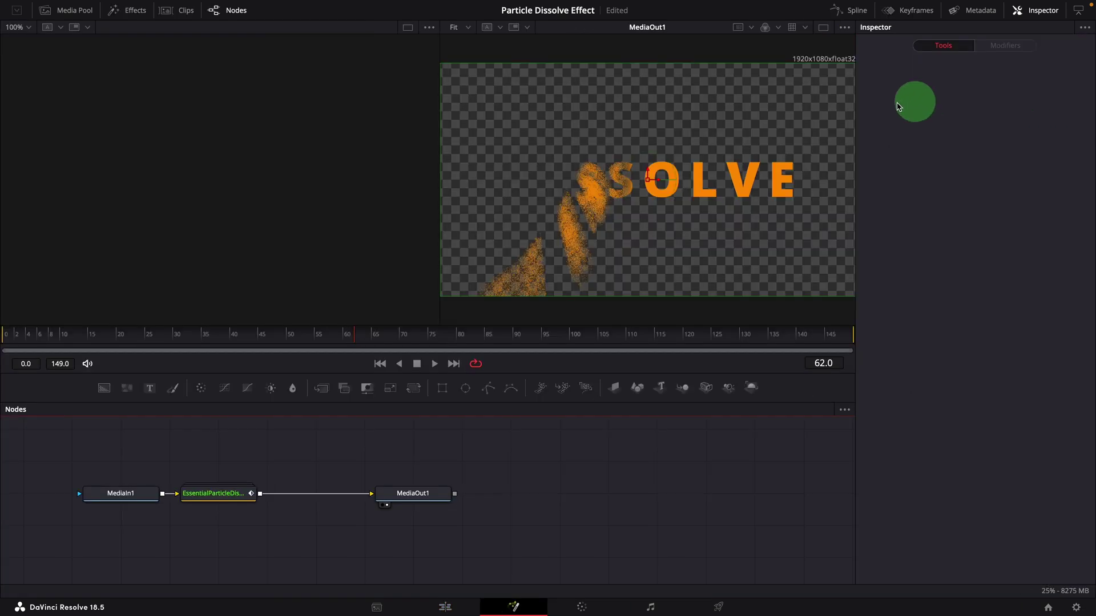
drag(505, 482, 700, 480)
drag(337, 485, 190, 485)
click(411, 484)
double_click(410, 483)
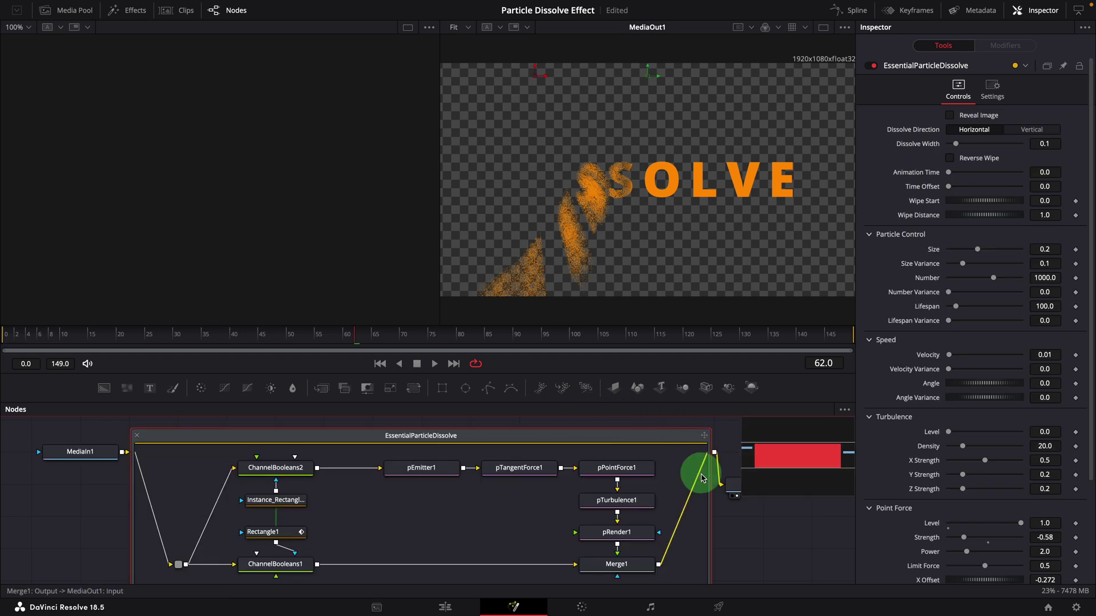
click(417, 473)
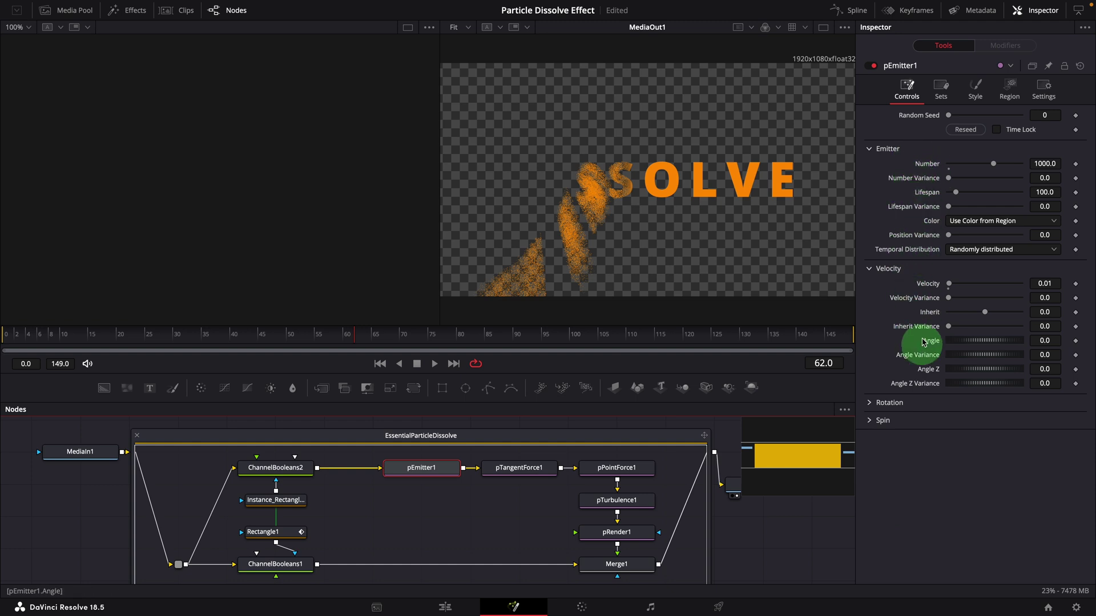
- Review the pEmitter's Style and Region settings, then go back to the Edit page
click(975, 90)
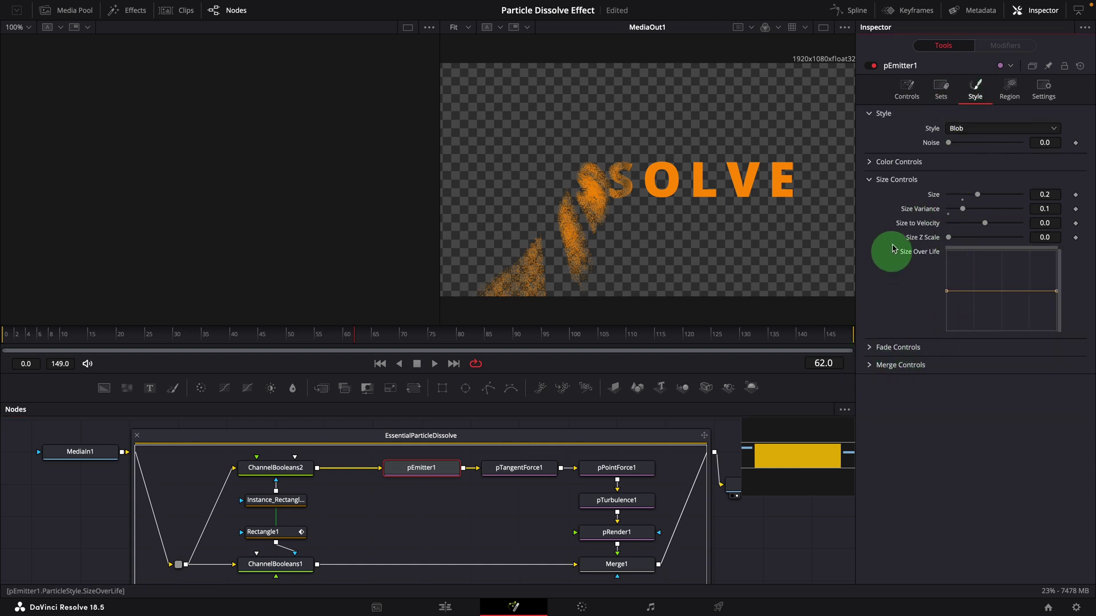
click(1009, 91)
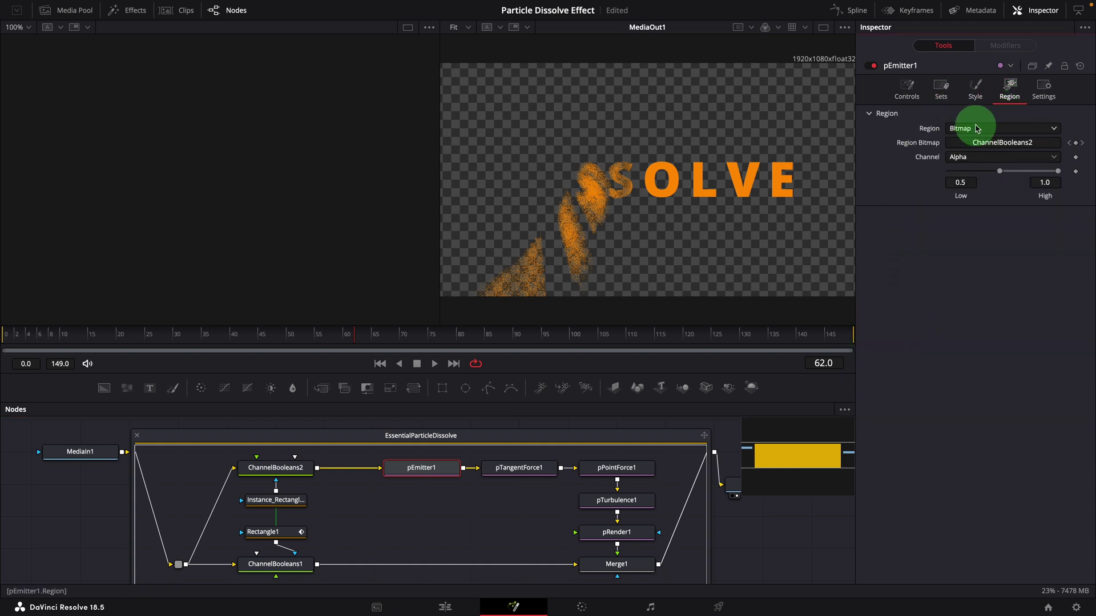
click(975, 91)
click(693, 521)
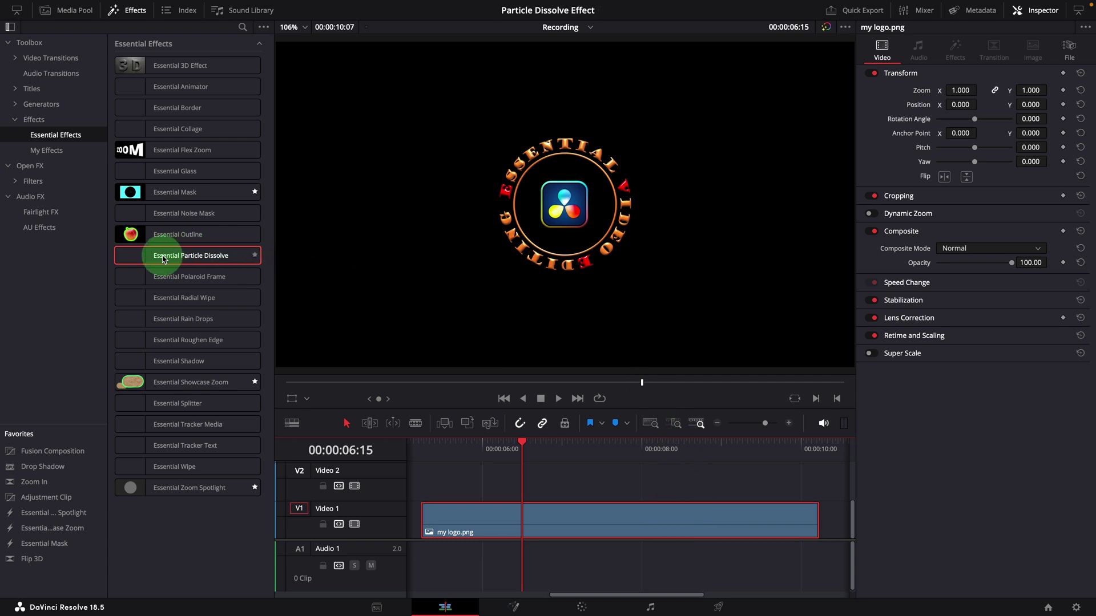
- Apply Essential Particle Dissolve to my logo.png, play the preview, then scrub the orange DISSOLVE title
drag(164, 258, 497, 496)
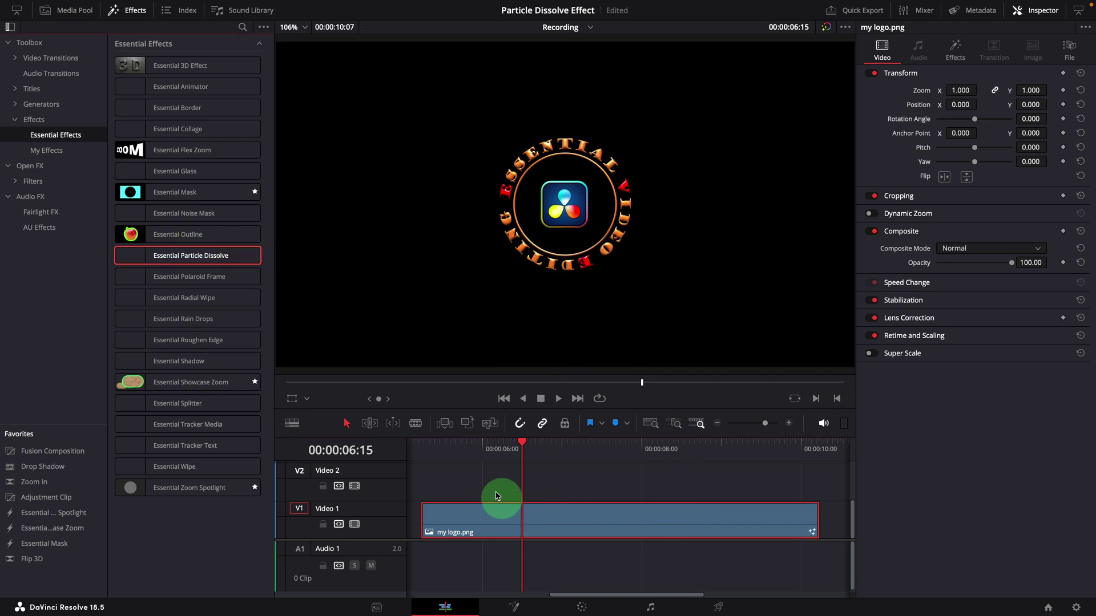
drag(509, 457, 723, 468)
key(space)
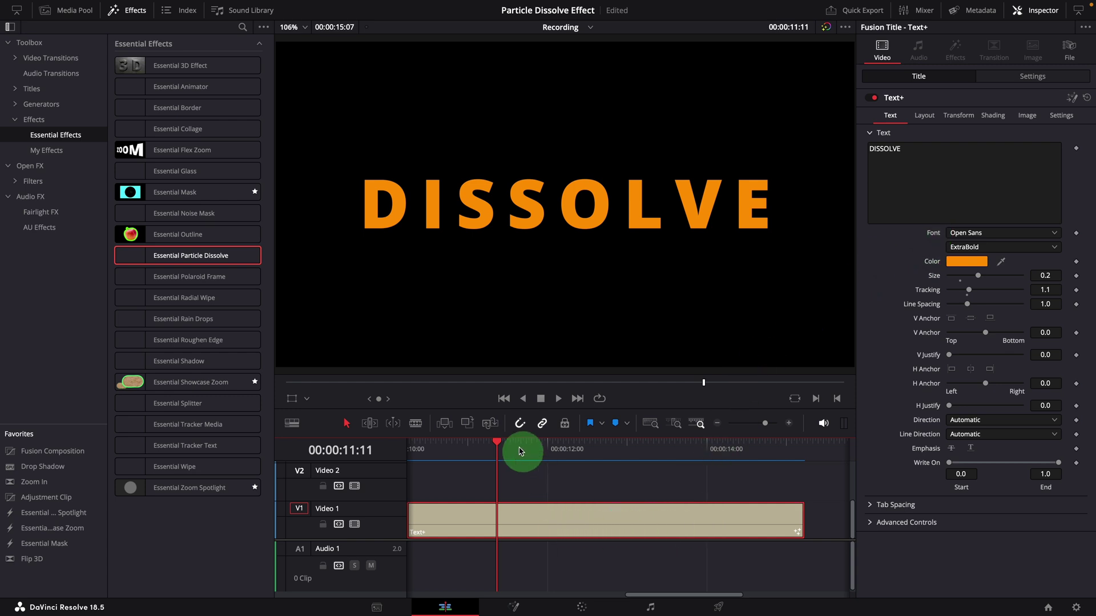
drag(499, 442, 531, 459)
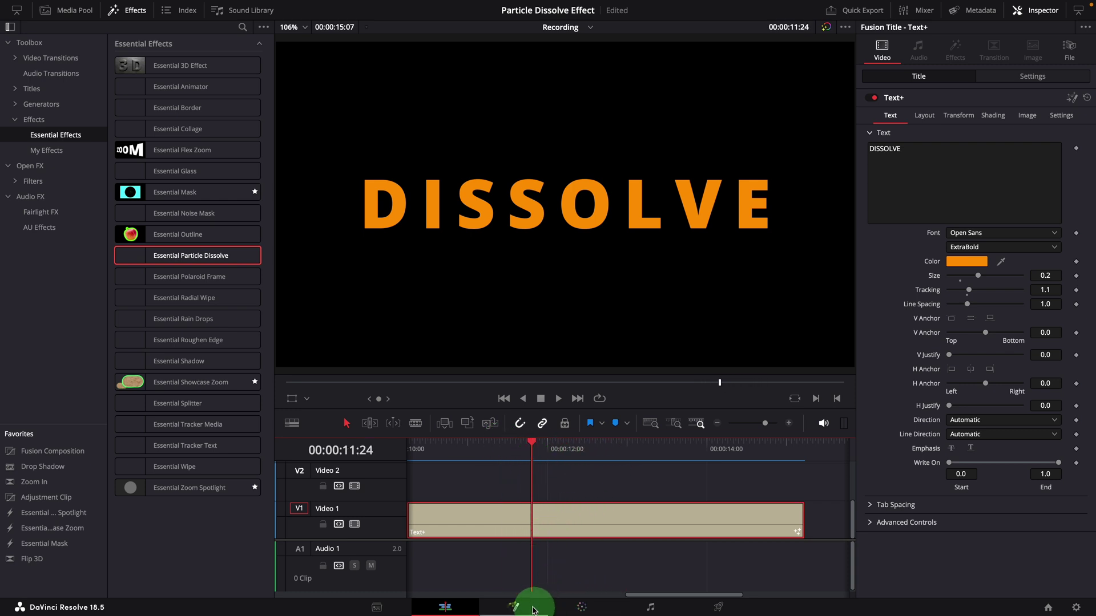
- Open the DISSOLVE title in Fusion and splice ChannelBooleans1, set to Copy, between Template and MediaOut1
click(515, 608)
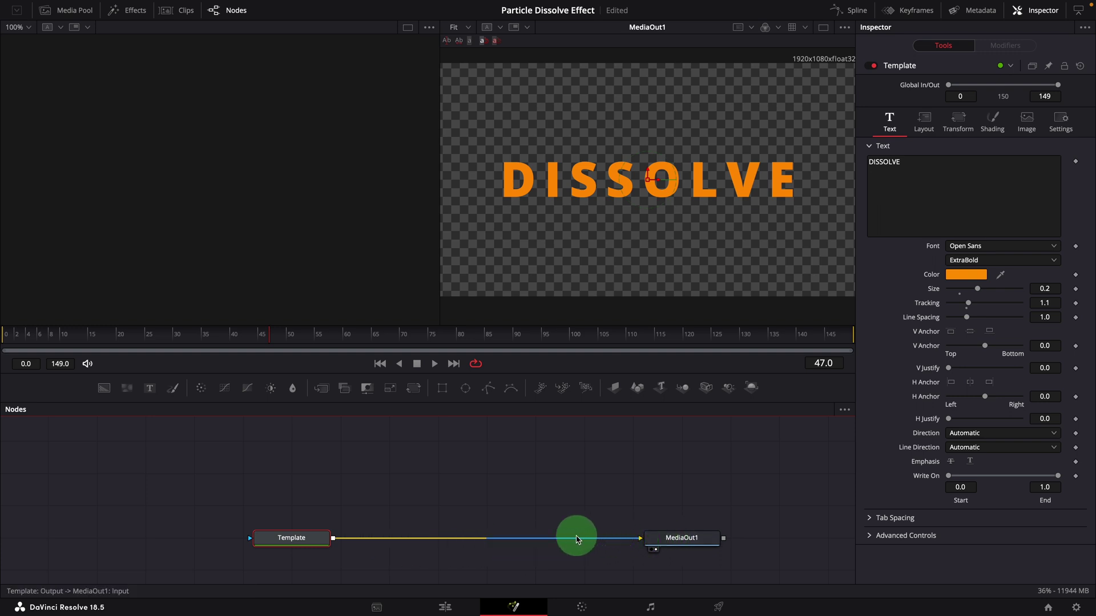
mouse_move(312, 540)
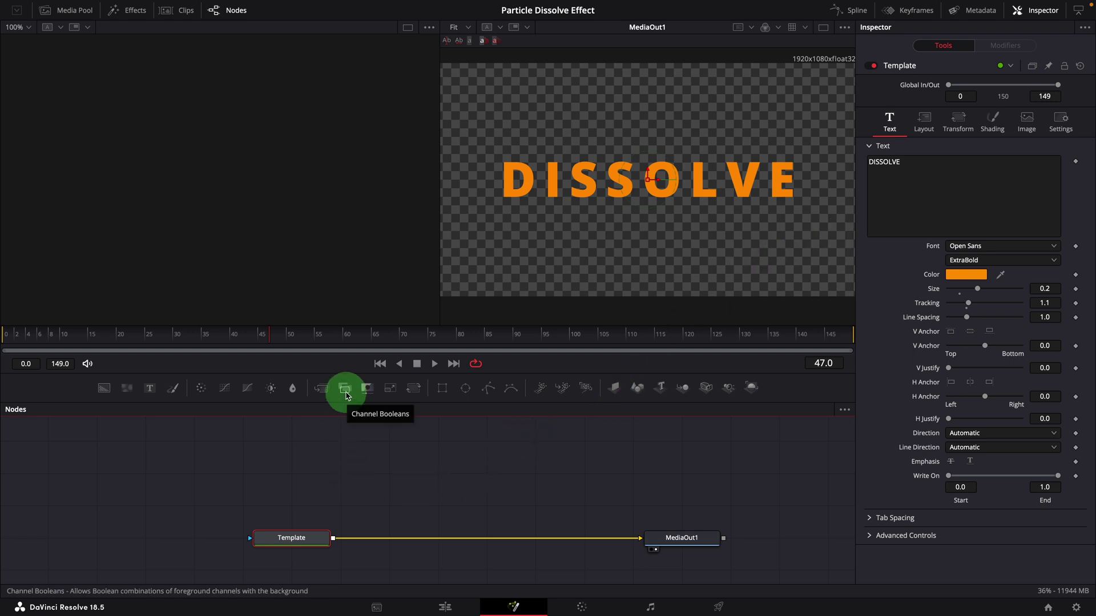
drag(347, 394, 347, 411)
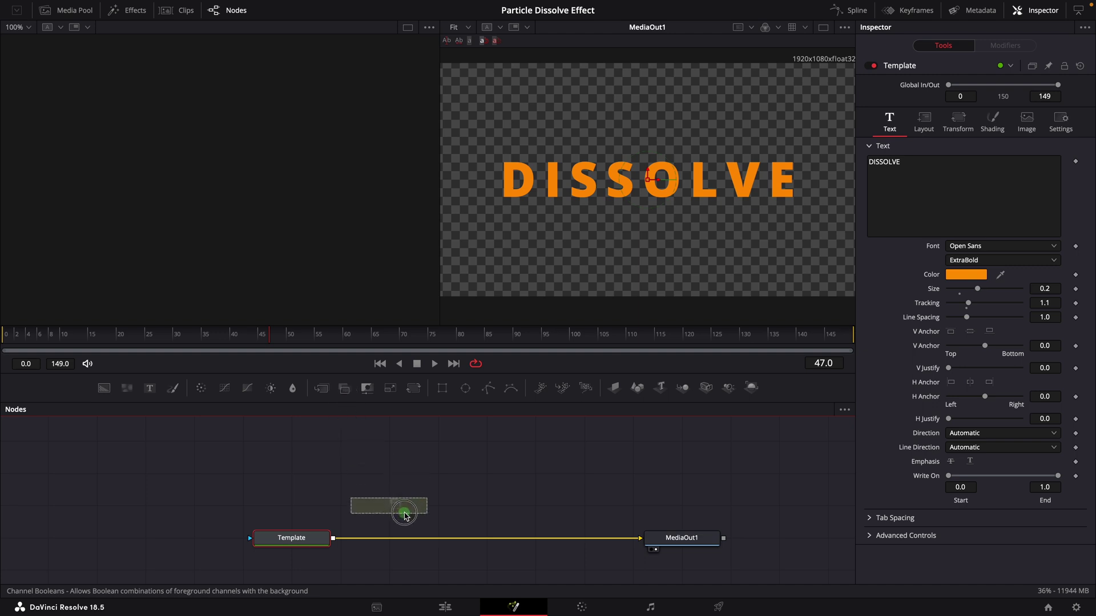
drag(404, 516, 402, 531)
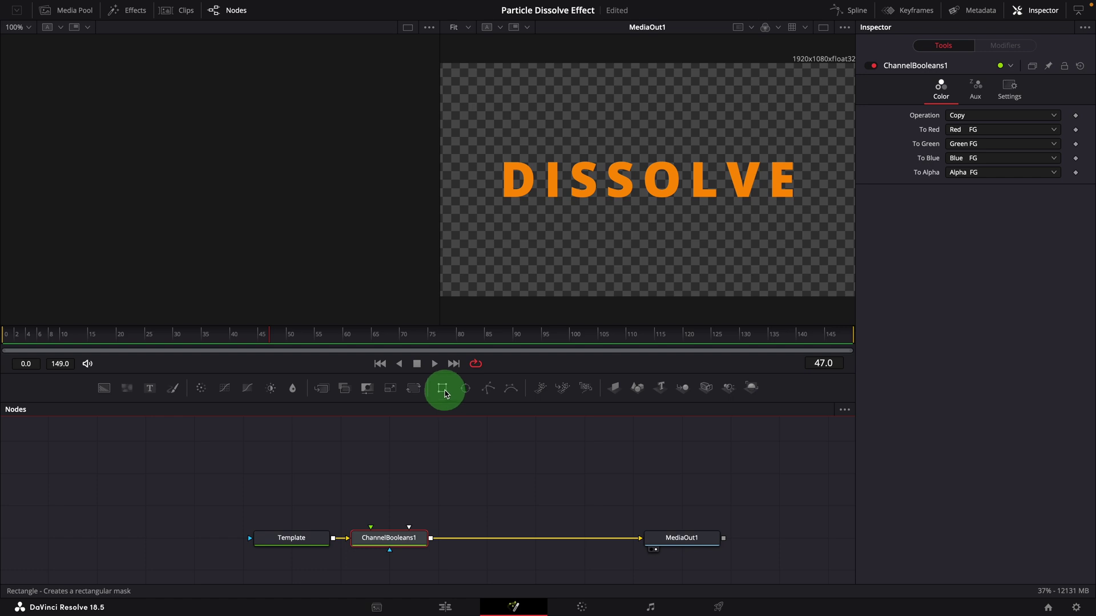
- Connect a new Rectangle1 as ChannelBooleans1's effect mask with Multiply by Mask, cropping to 'ISSOLV'
click(444, 392)
drag(389, 515, 409, 528)
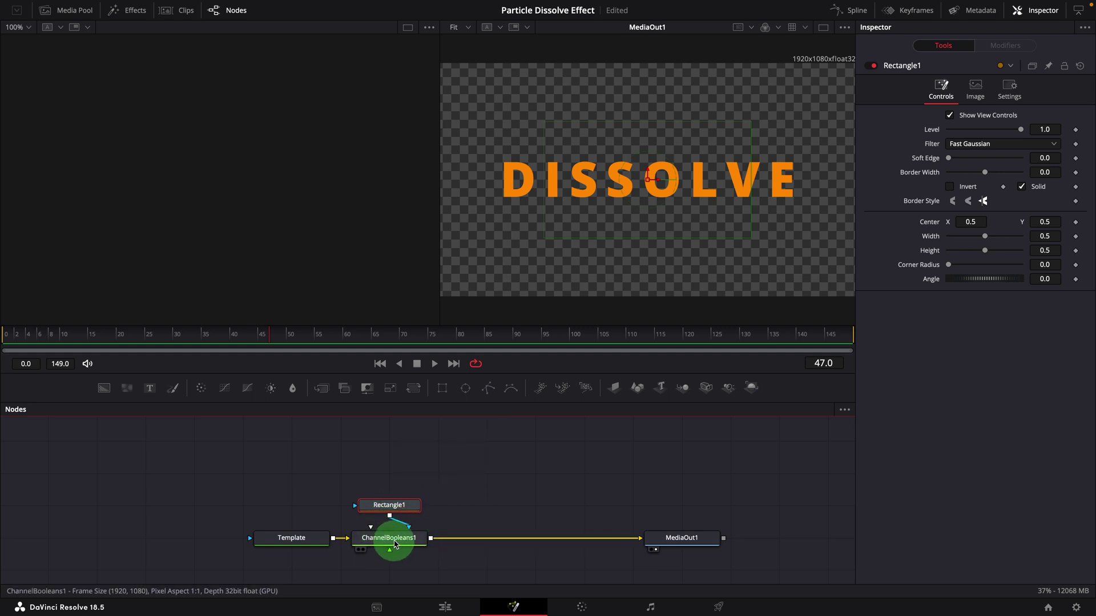
click(394, 543)
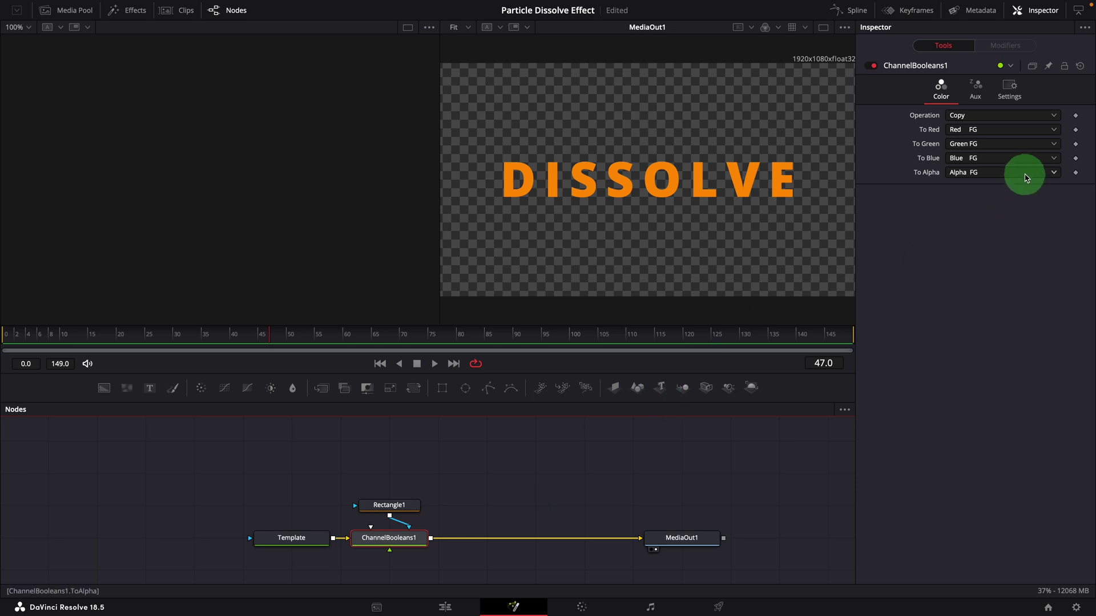
click(1007, 92)
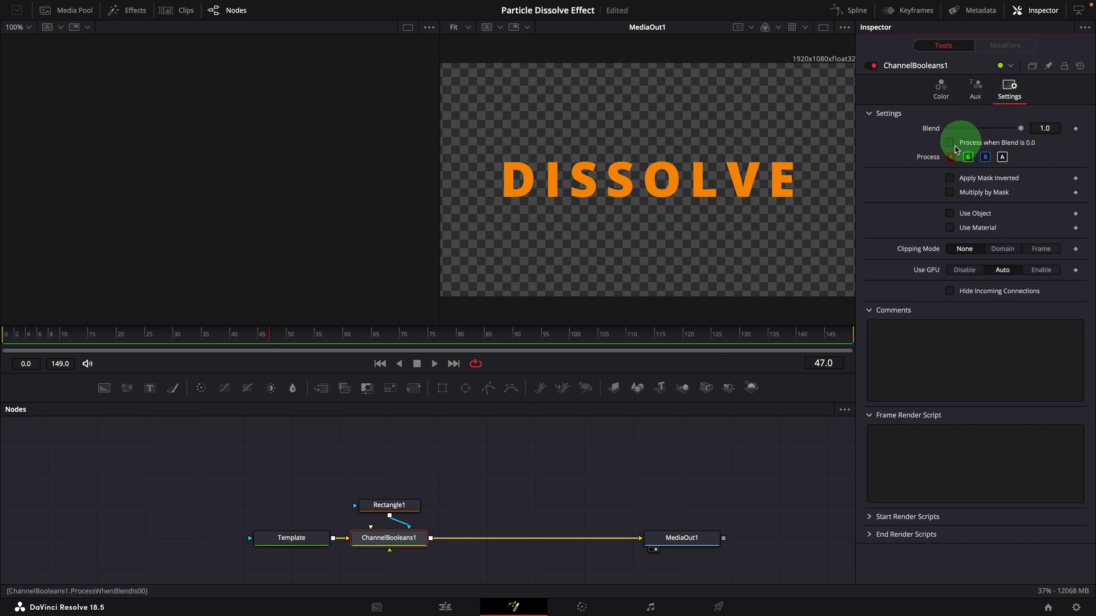
click(949, 193)
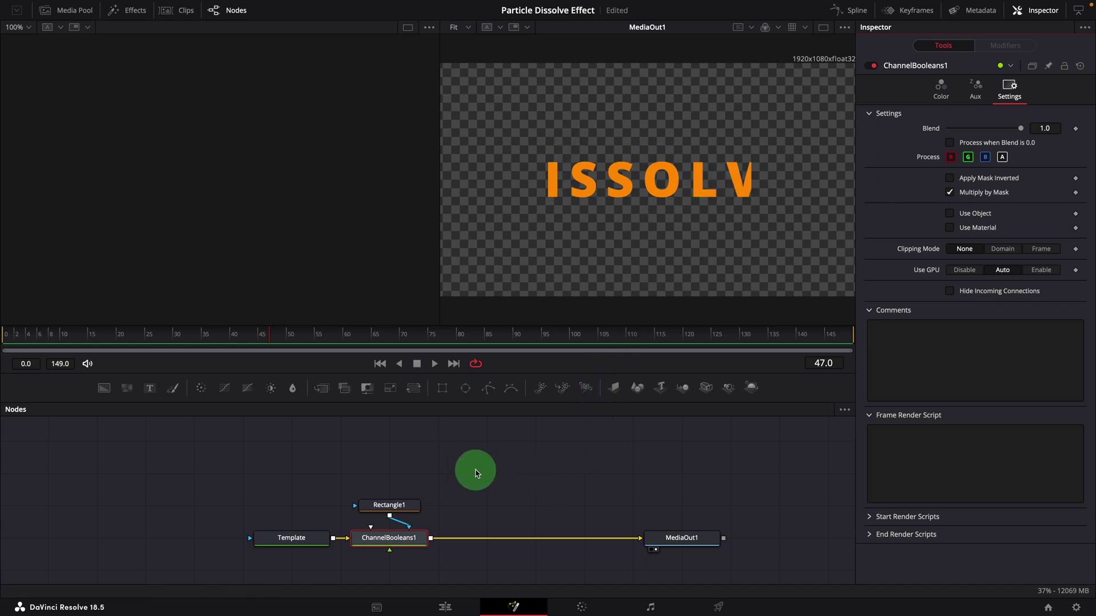
click(398, 505)
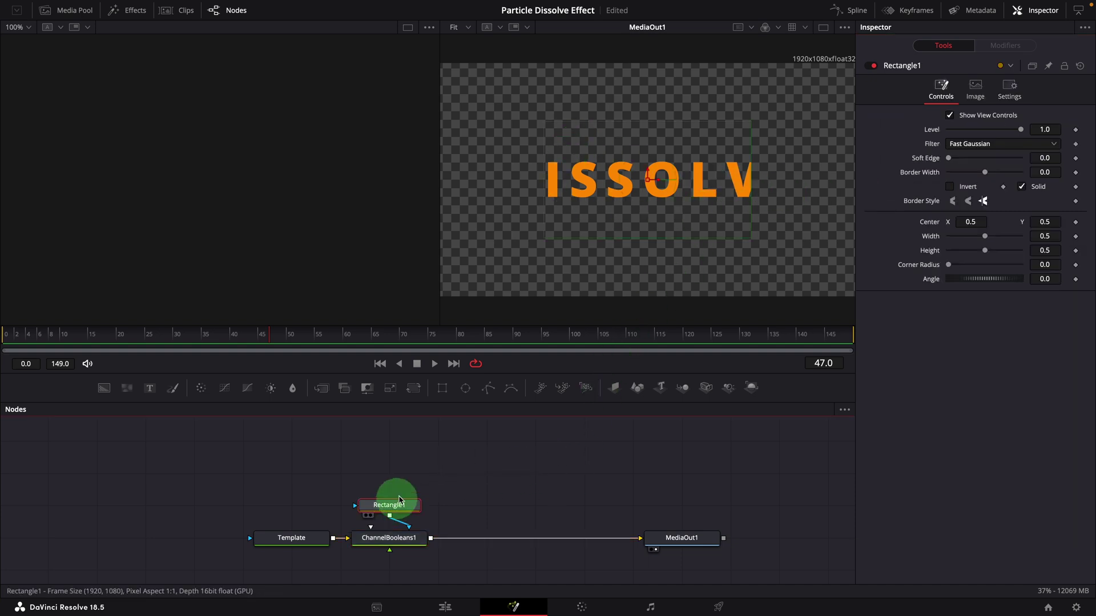
- Make Rectangle1 full-frame and keyframe its Center from frame 0 to X 1.5 at frame 149
drag(989, 240, 1050, 254)
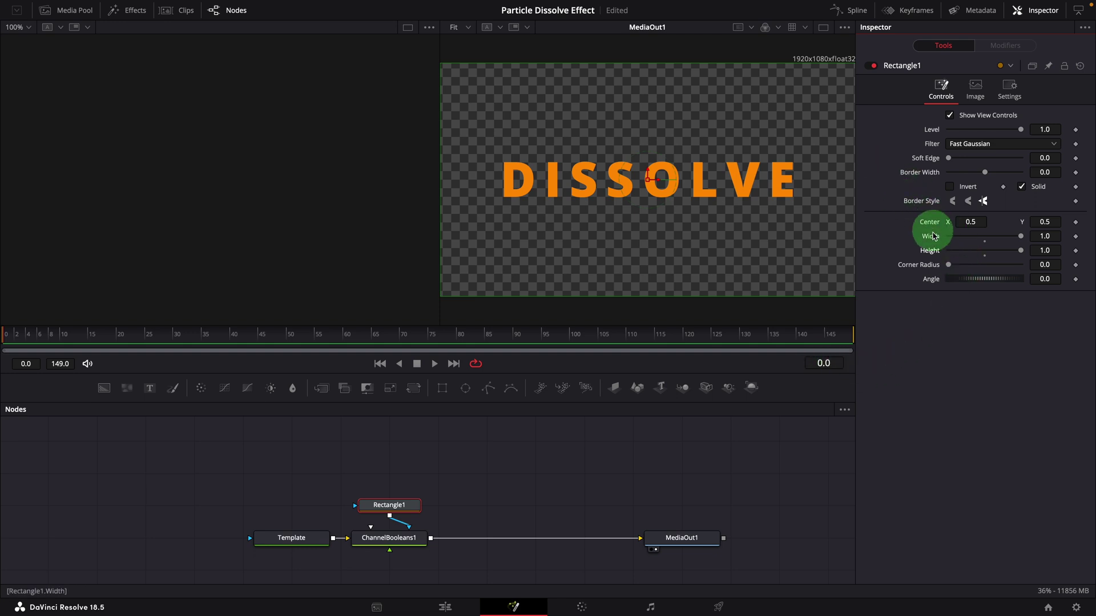
click(1076, 222)
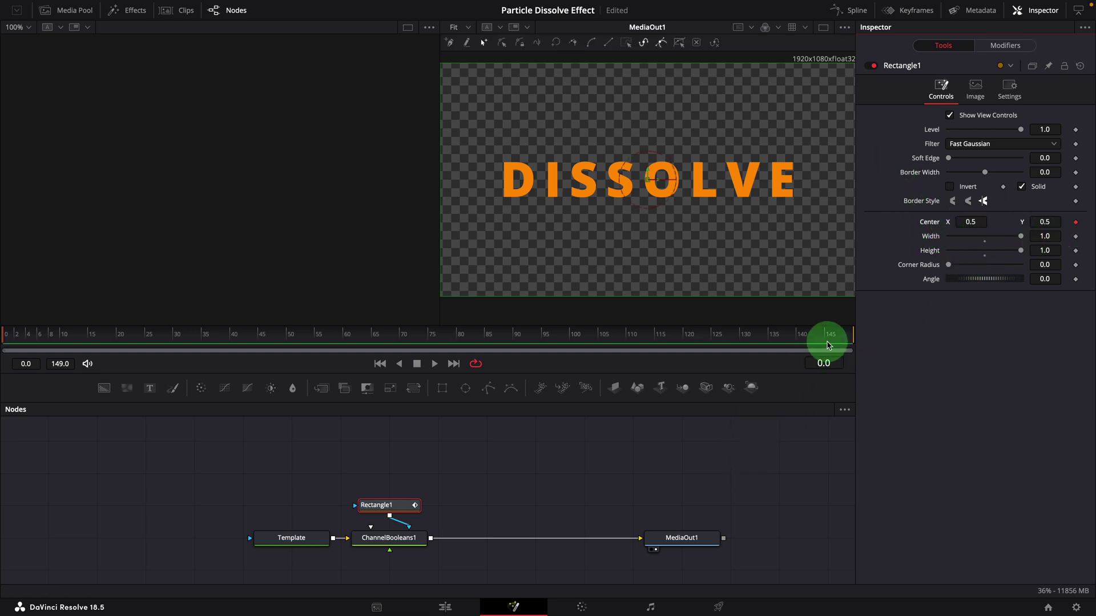
click(971, 220)
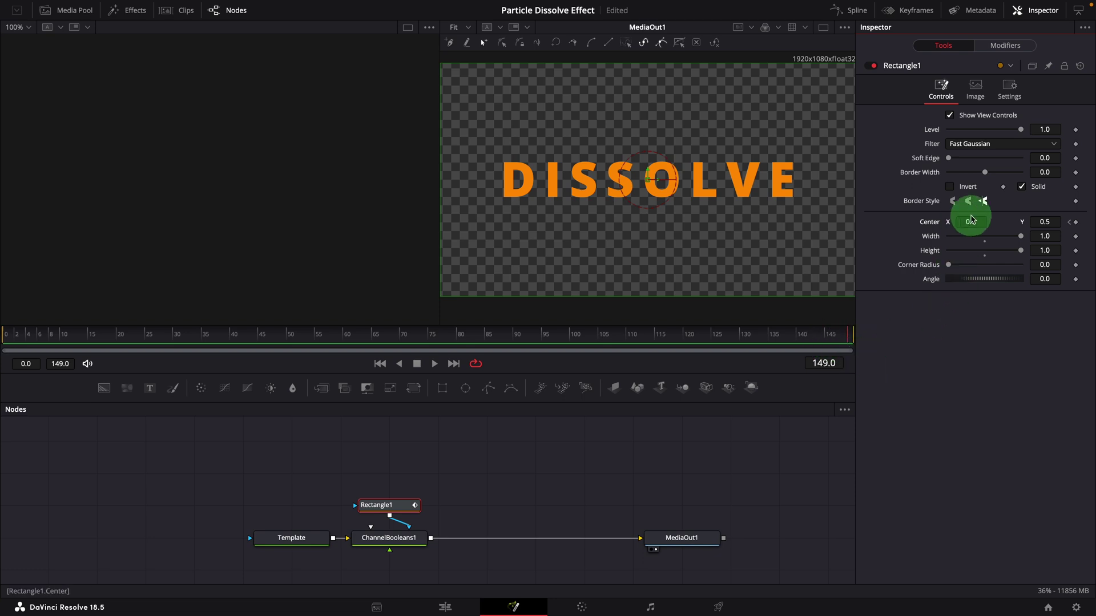
click(982, 337)
text(1.5)
key(Tab)
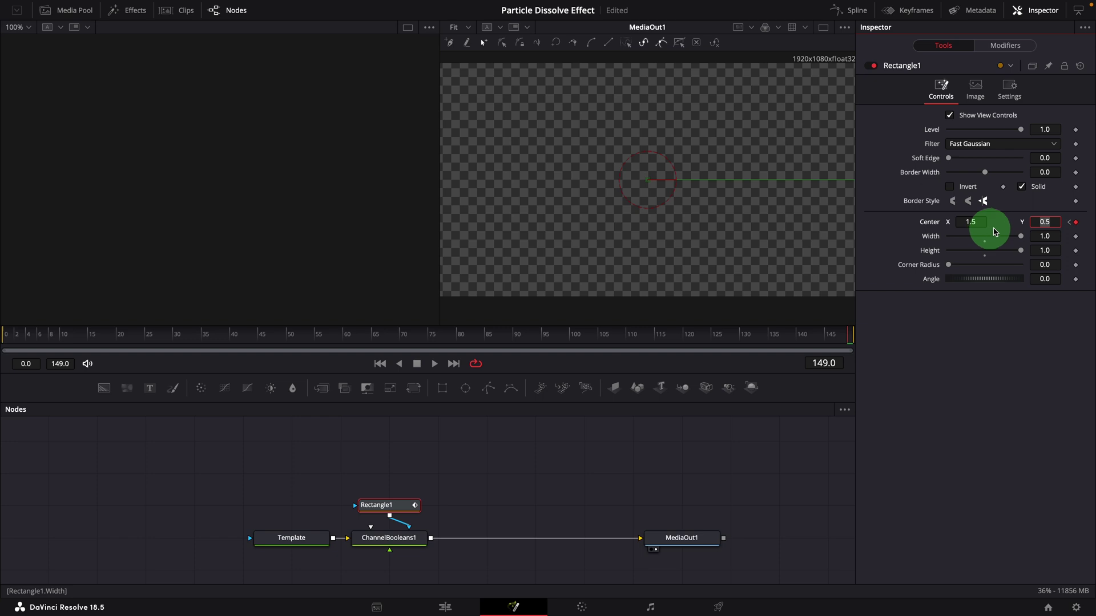
click(1077, 225)
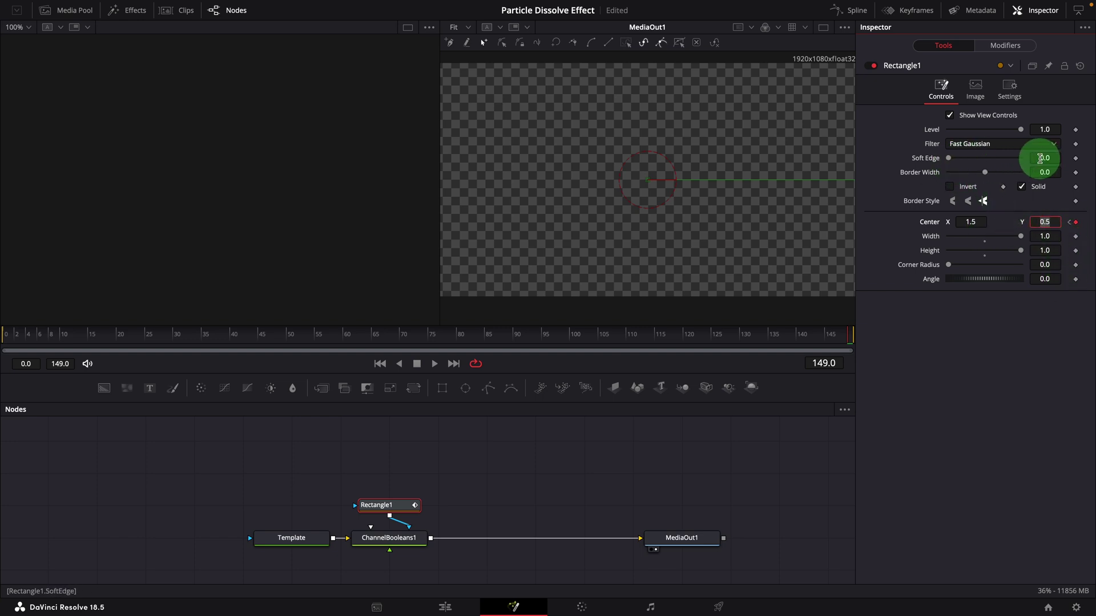
- Set the rectangle's Soft Edge to 0.02 and play back the wipe
click(1039, 158)
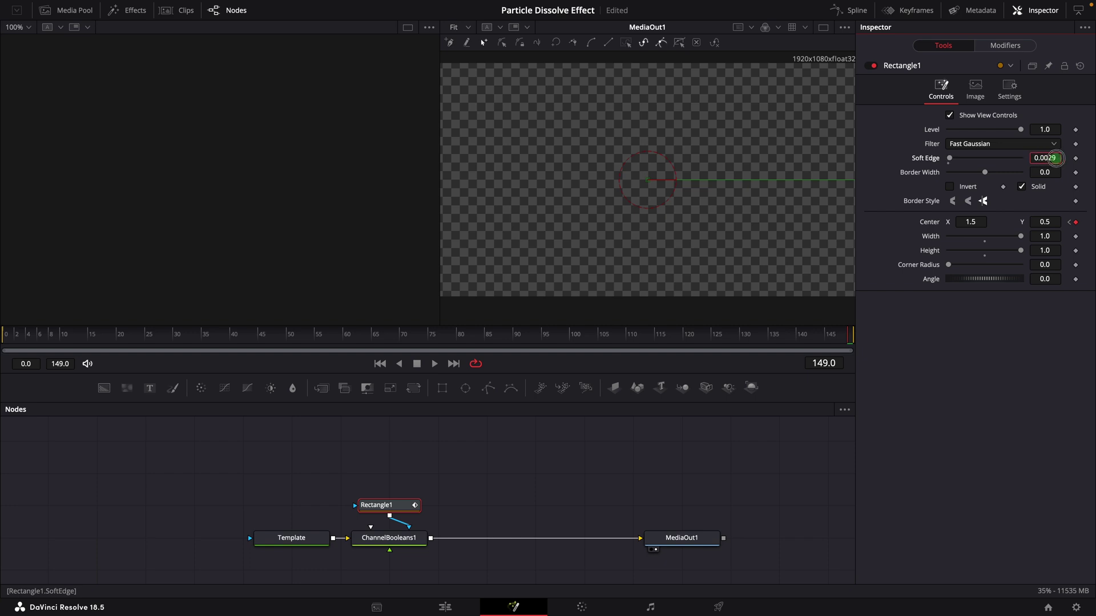
click(1022, 246)
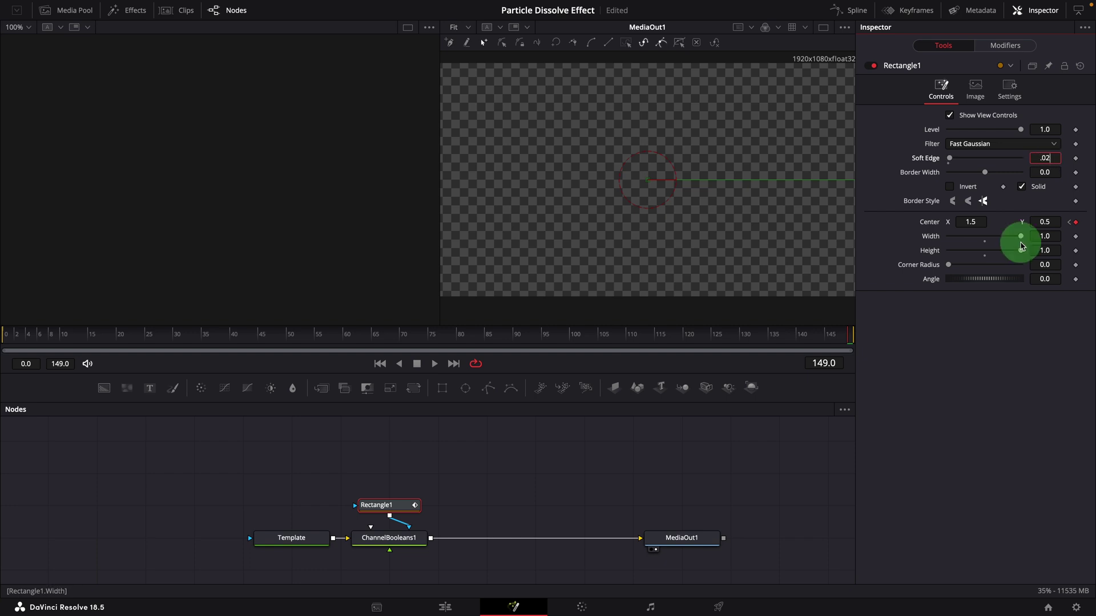
click(434, 364)
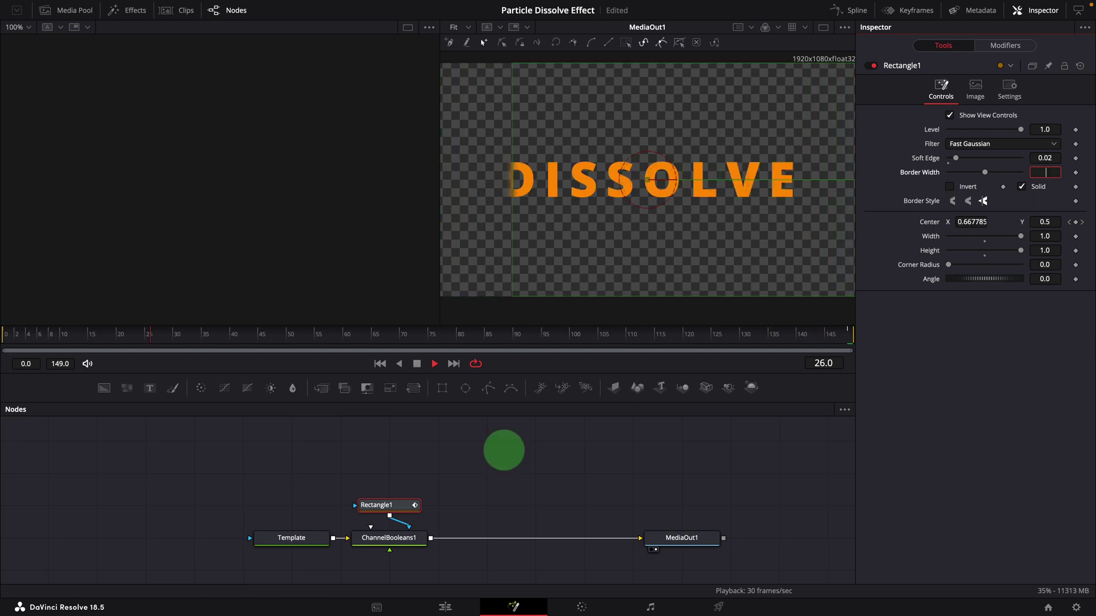
click(504, 452)
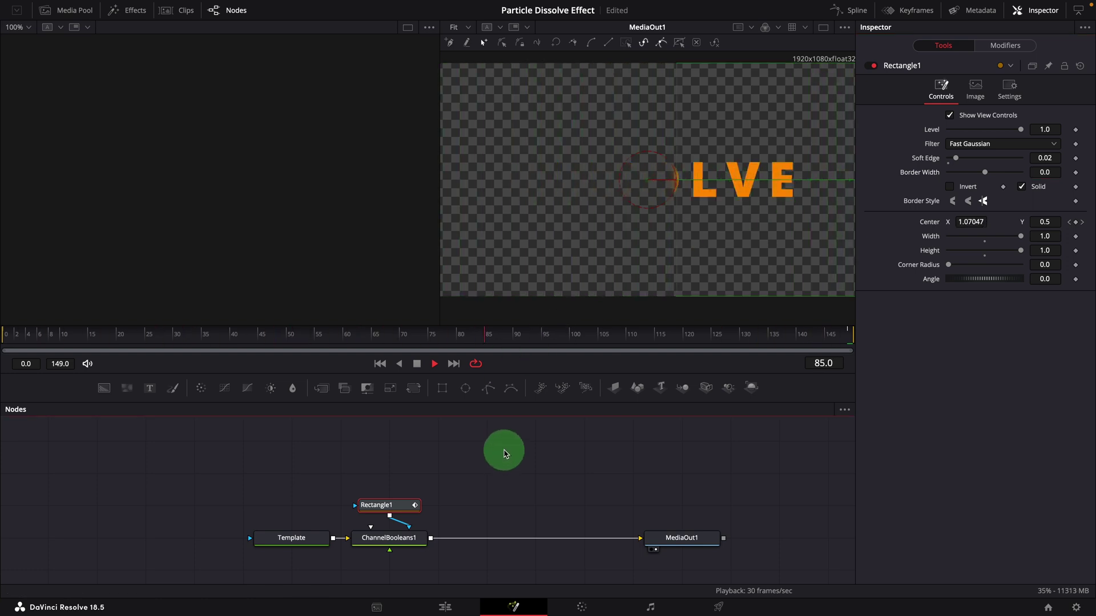
click(417, 364)
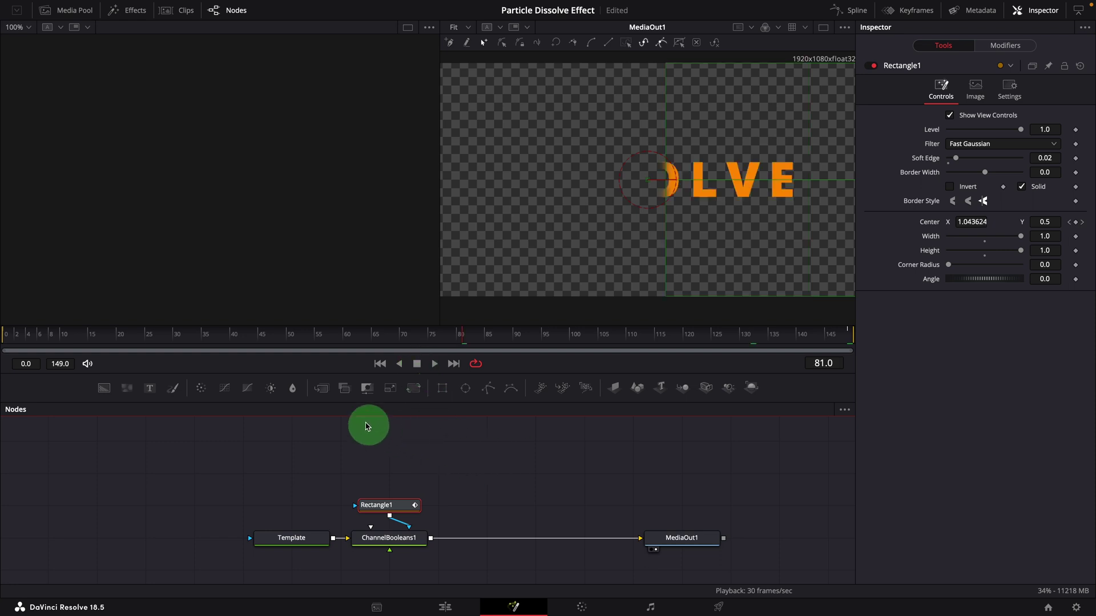
- Add ChannelBooleans2 fed by Template and paste an Instance_Rectangle1 copy as its effect mask
drag(345, 393, 379, 456)
drag(314, 538, 268, 174)
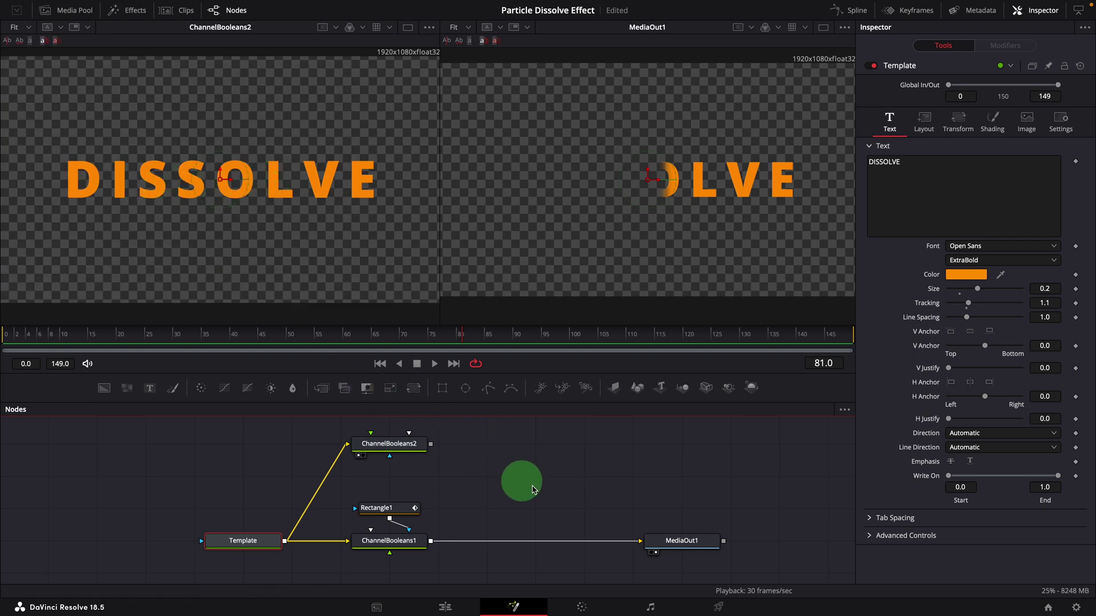
right_click(391, 508)
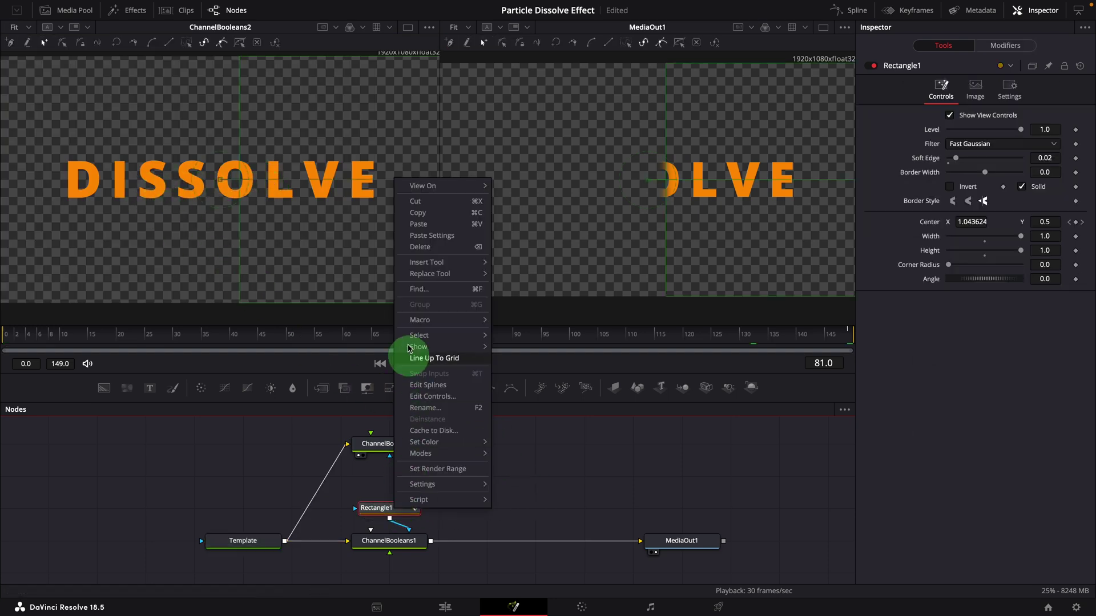
click(429, 216)
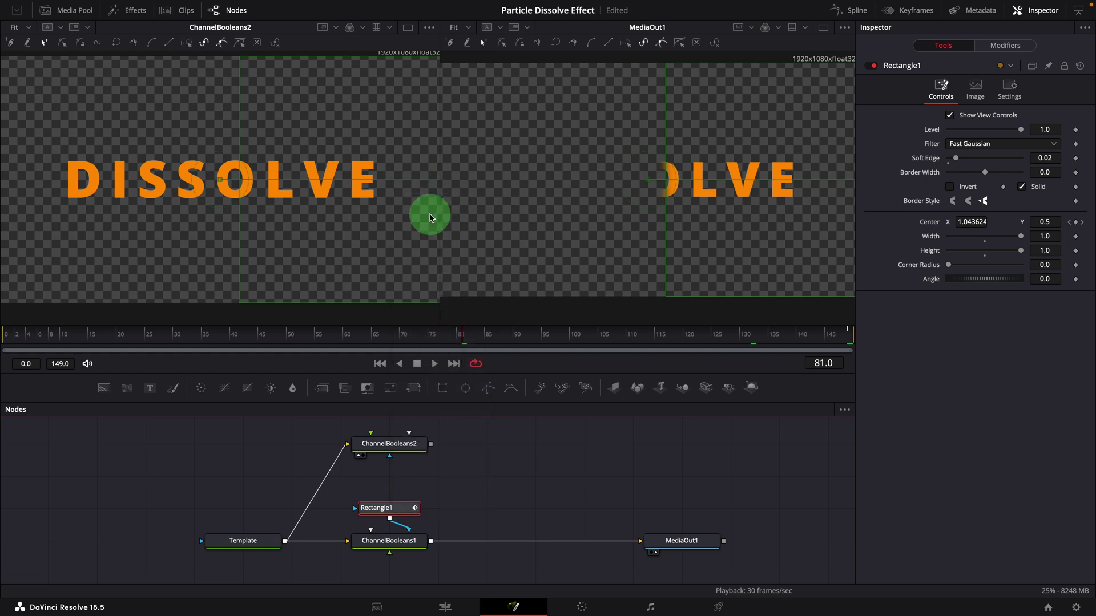
right_click(454, 466)
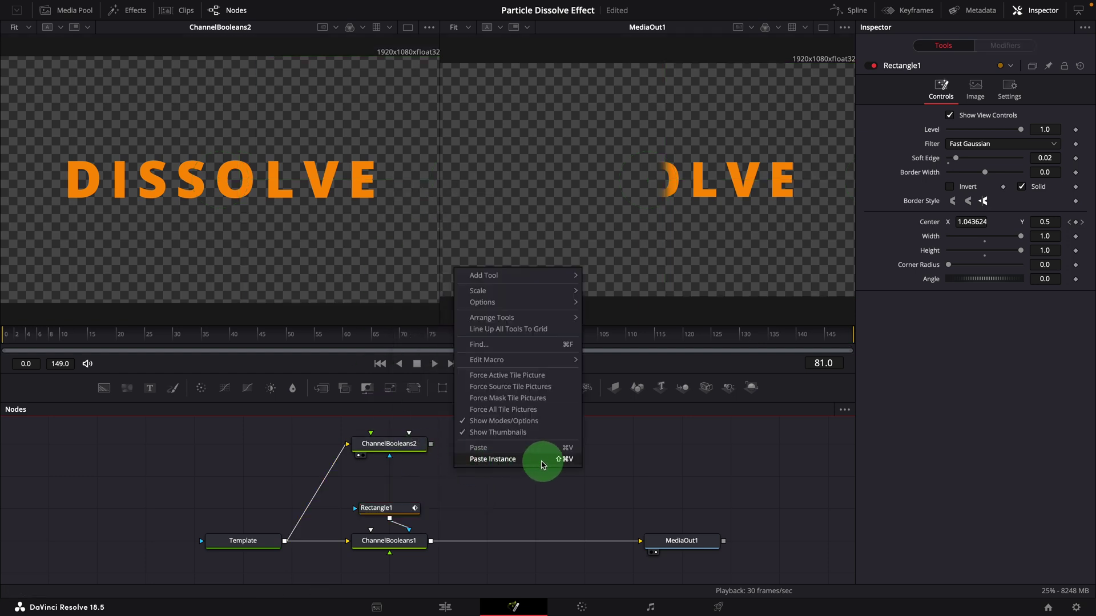
click(532, 464)
drag(440, 464, 390, 461)
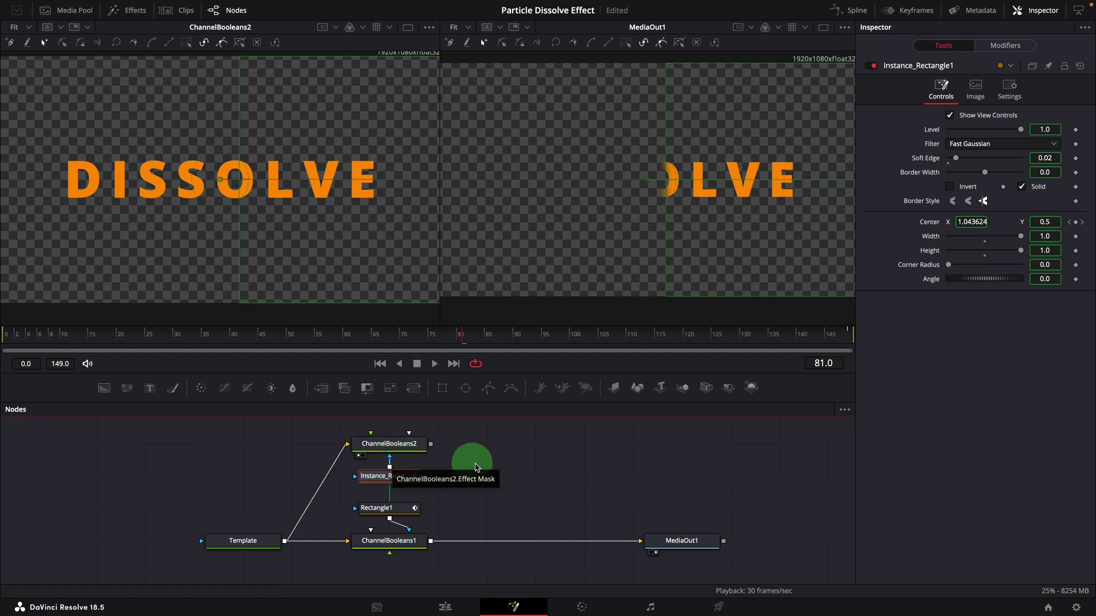
- Turn on Multiply by Mask for ChannelBooleans2 and scrub to preview the wipe
click(406, 443)
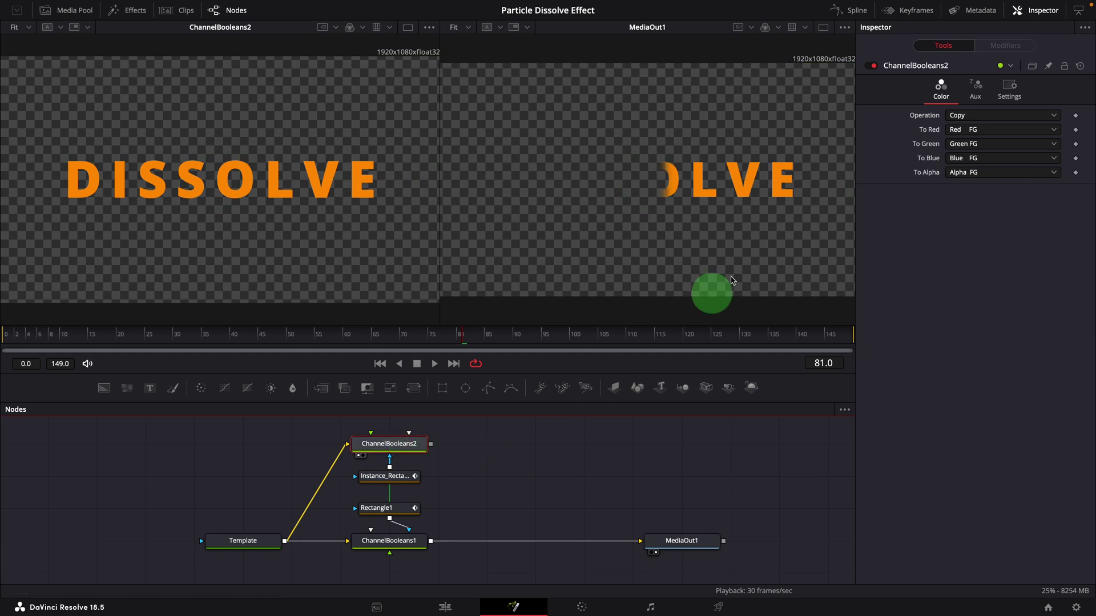
click(1023, 98)
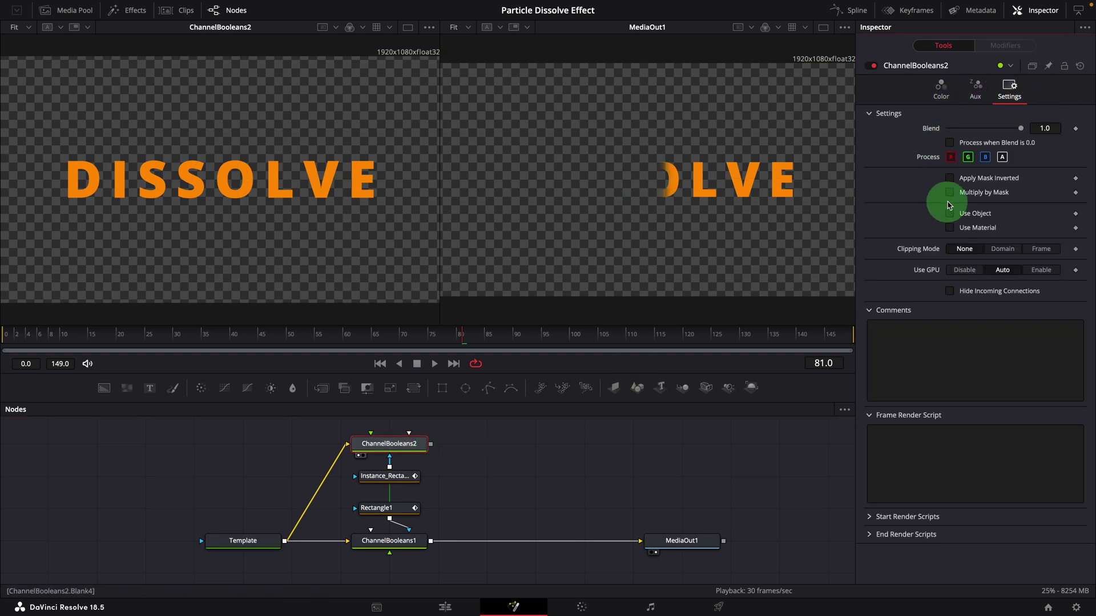
click(950, 193)
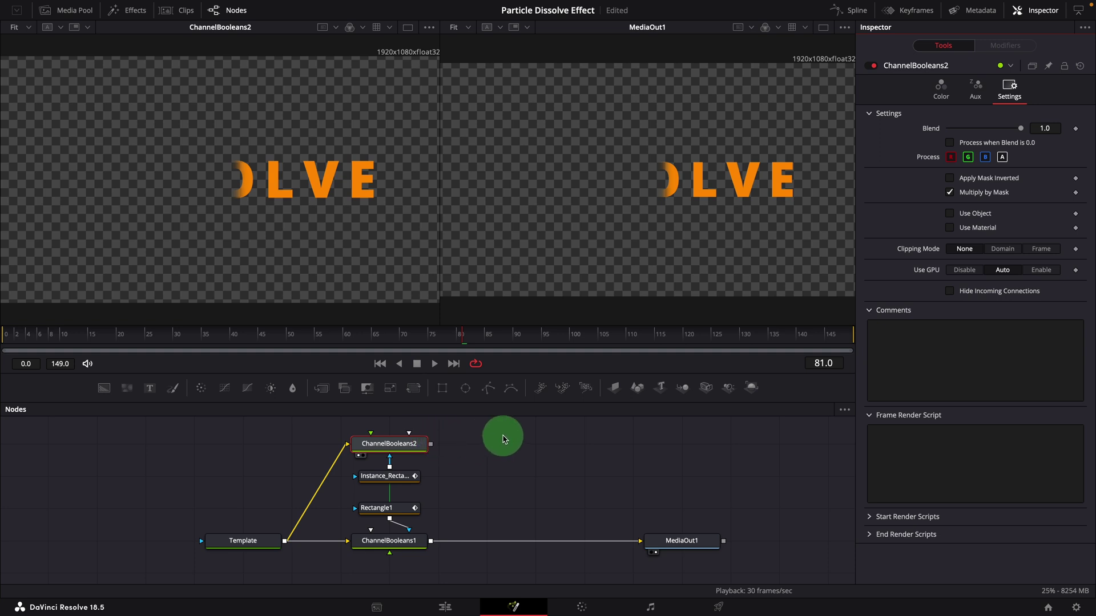
click(91, 338)
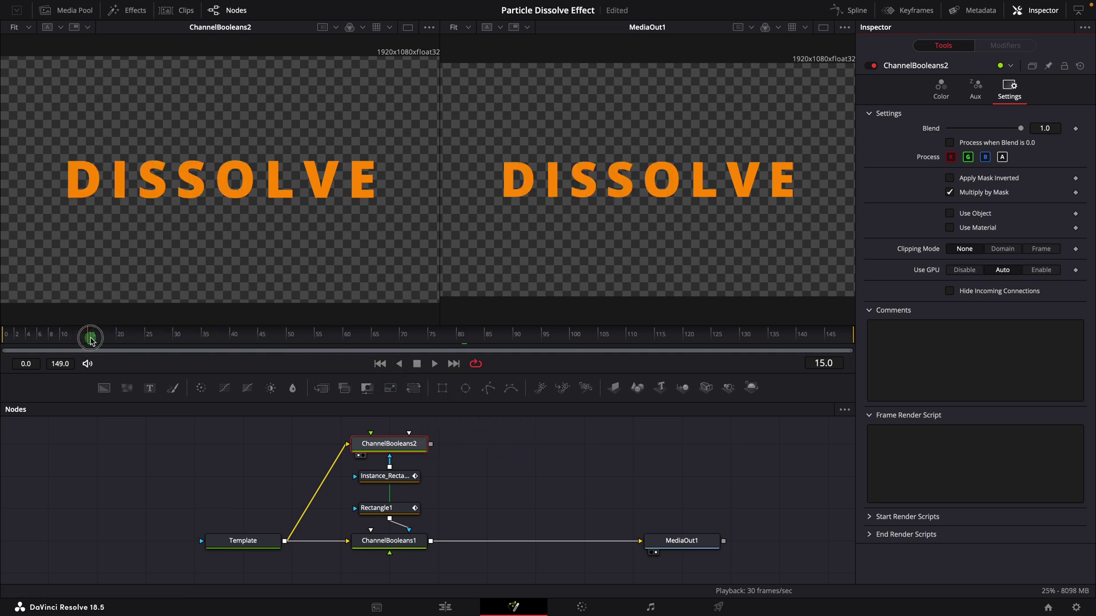
drag(91, 339, 366, 339)
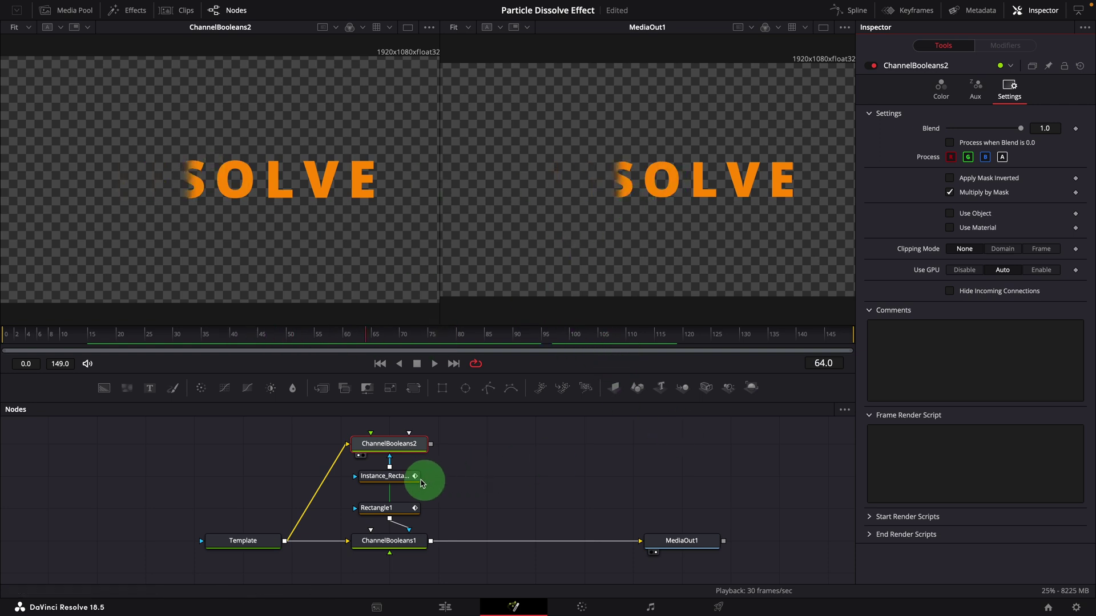
- Deinstance Instance_Rectangle1's Center and Width, then reset its Center X to 0.5
click(393, 479)
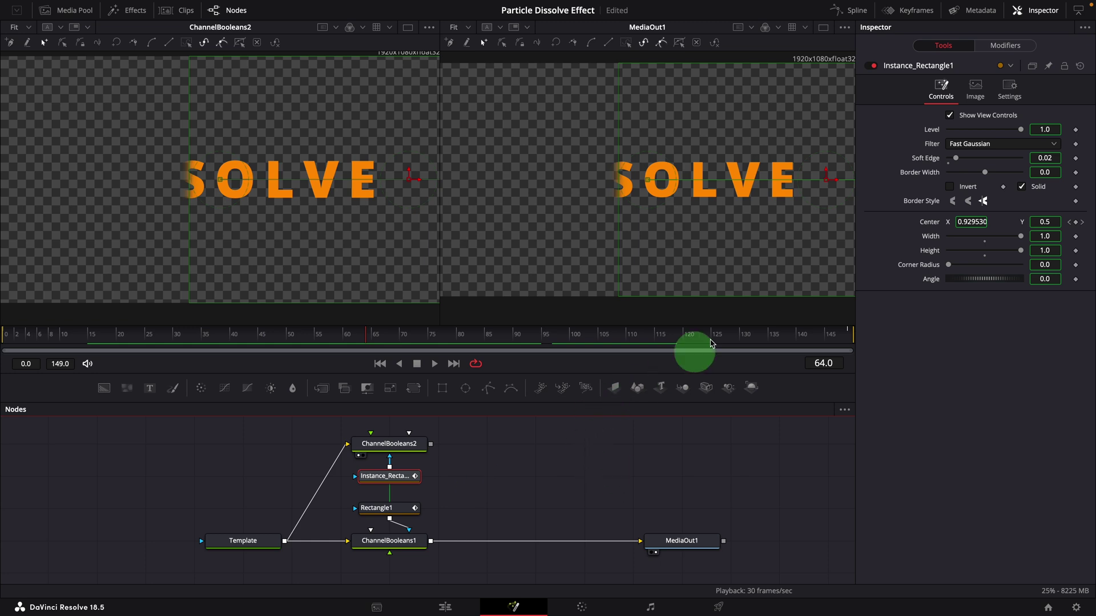
right_click(925, 228)
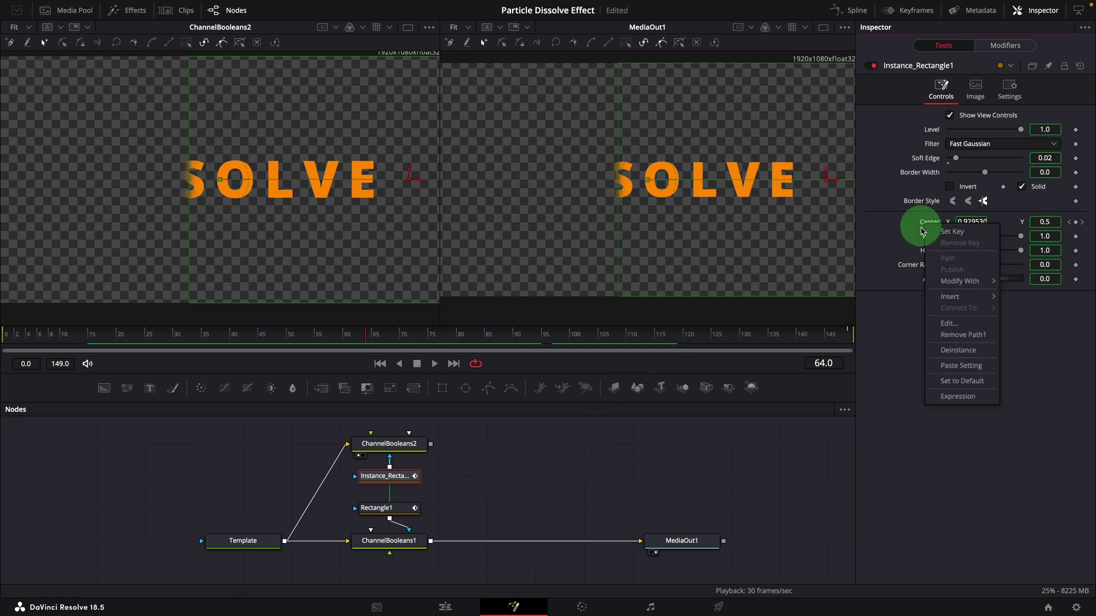
click(936, 350)
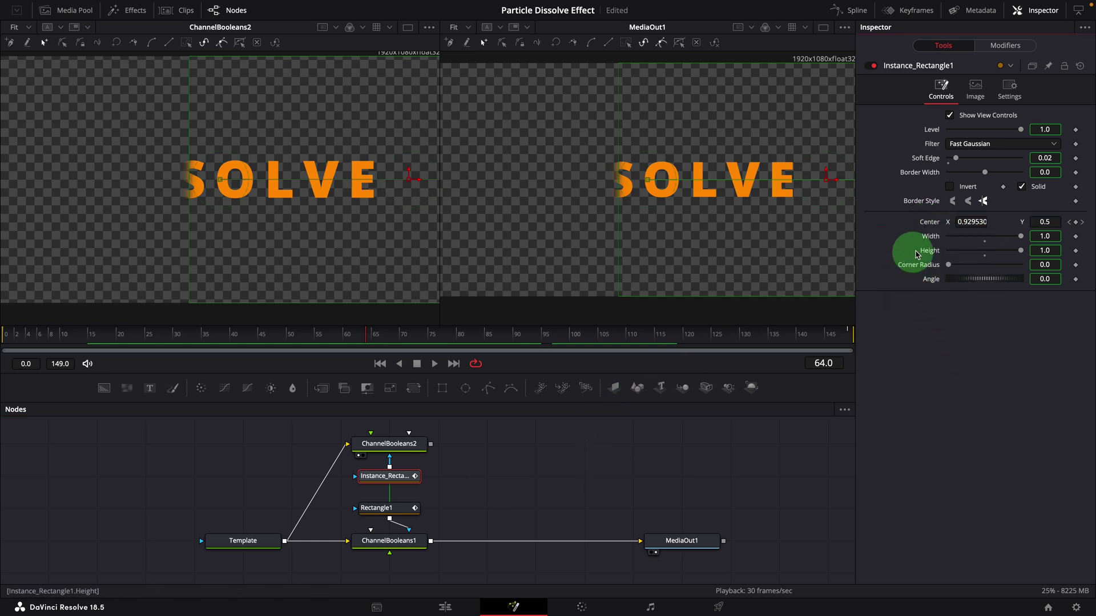
right_click(928, 241)
click(959, 344)
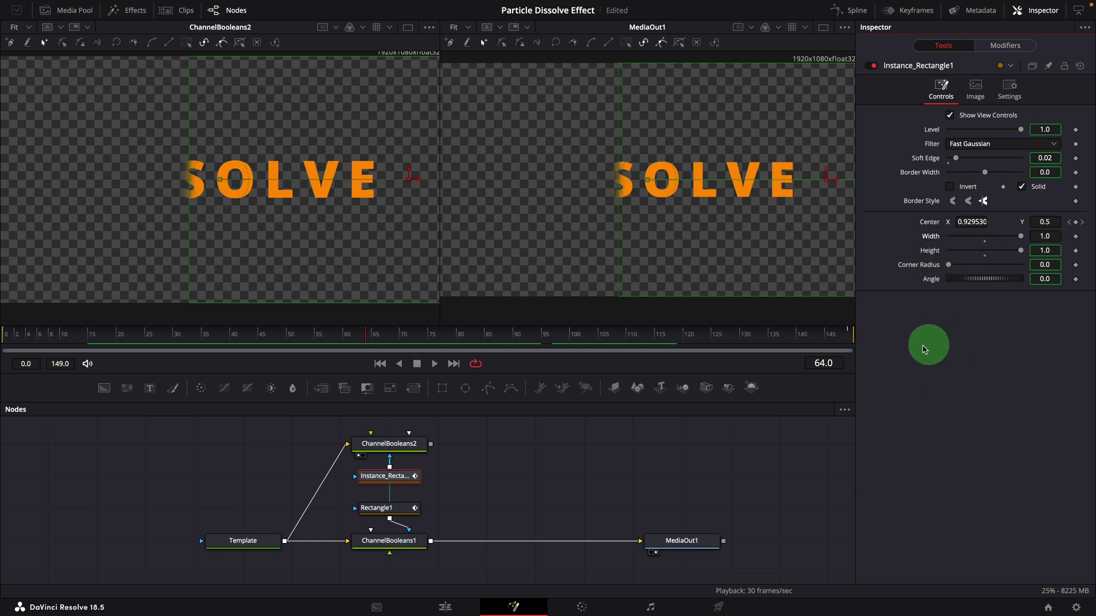
double_click(926, 224)
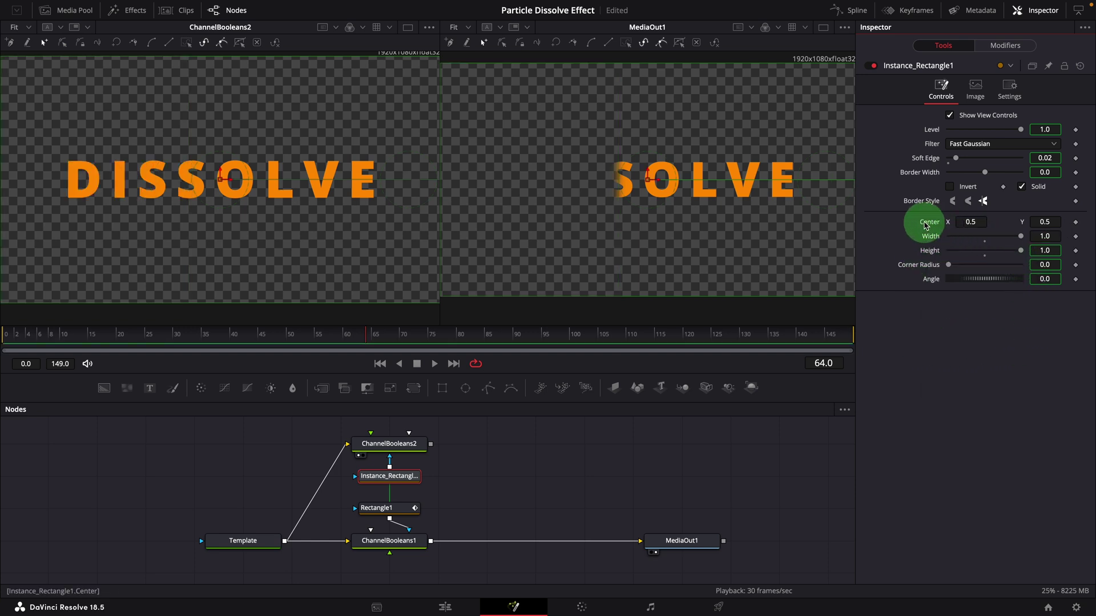
- Drive Instance_Rectangle1's Center with Rectangle1.Center-Point(0.5,0) and set its Width to 0.1
right_click(926, 226)
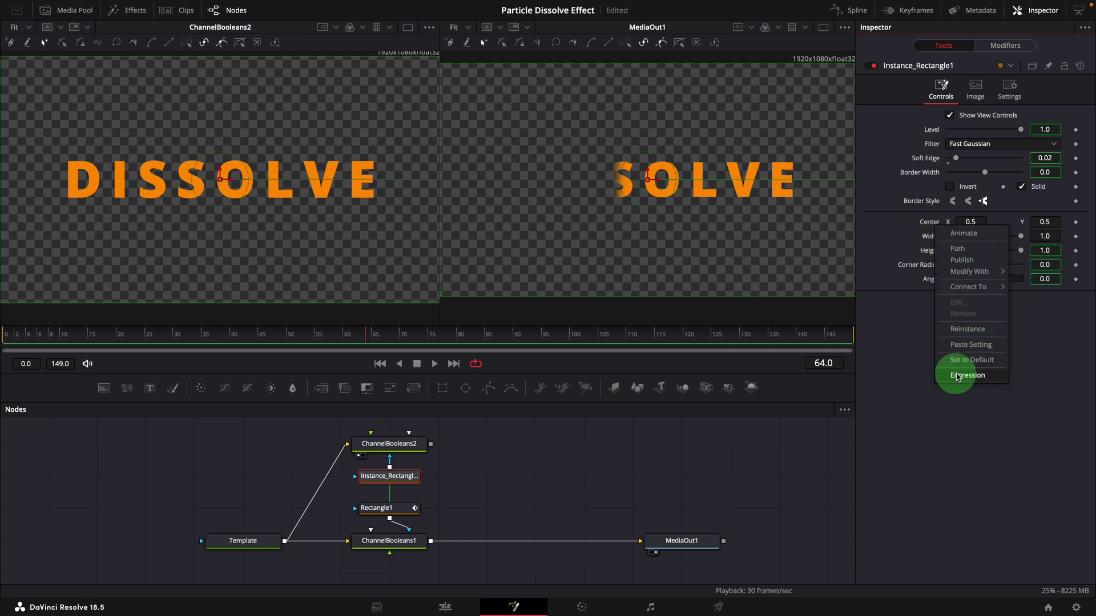
click(960, 376)
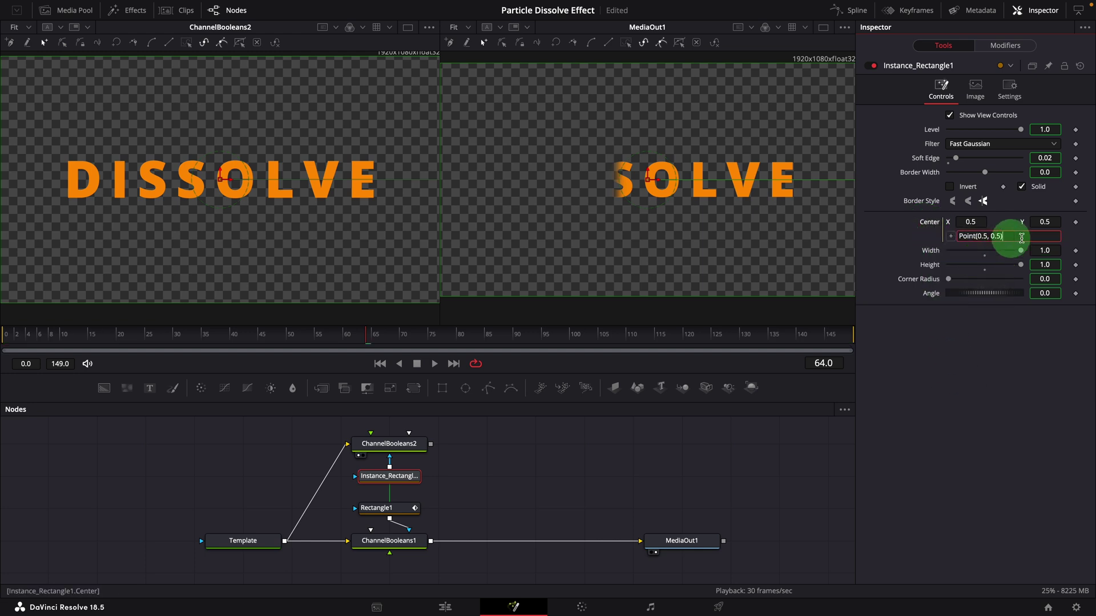
key(ctrl+a)
text(Rec)
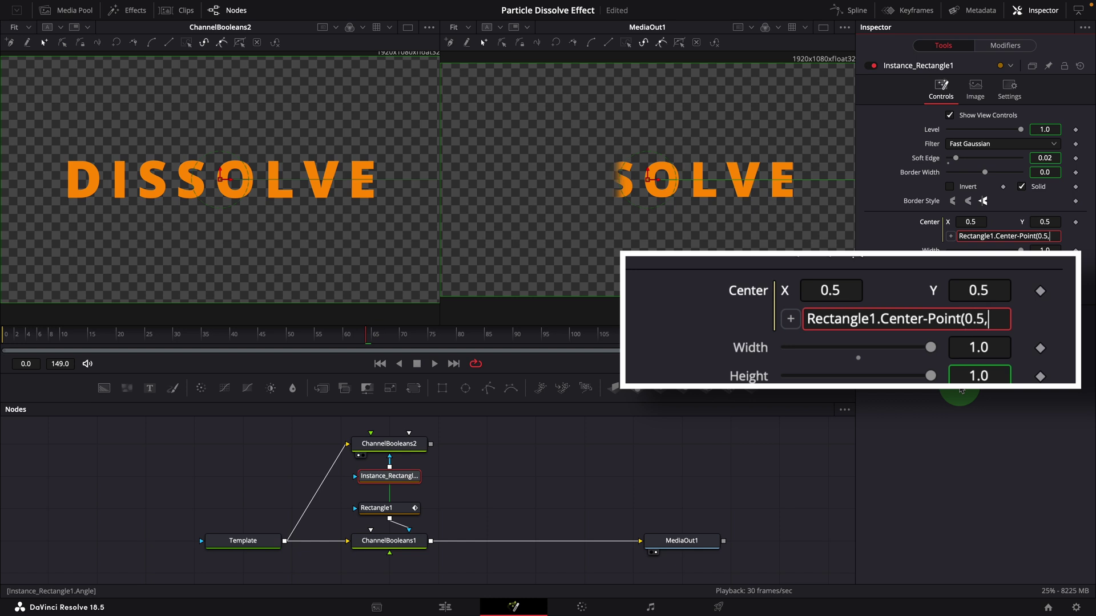
click(960, 389)
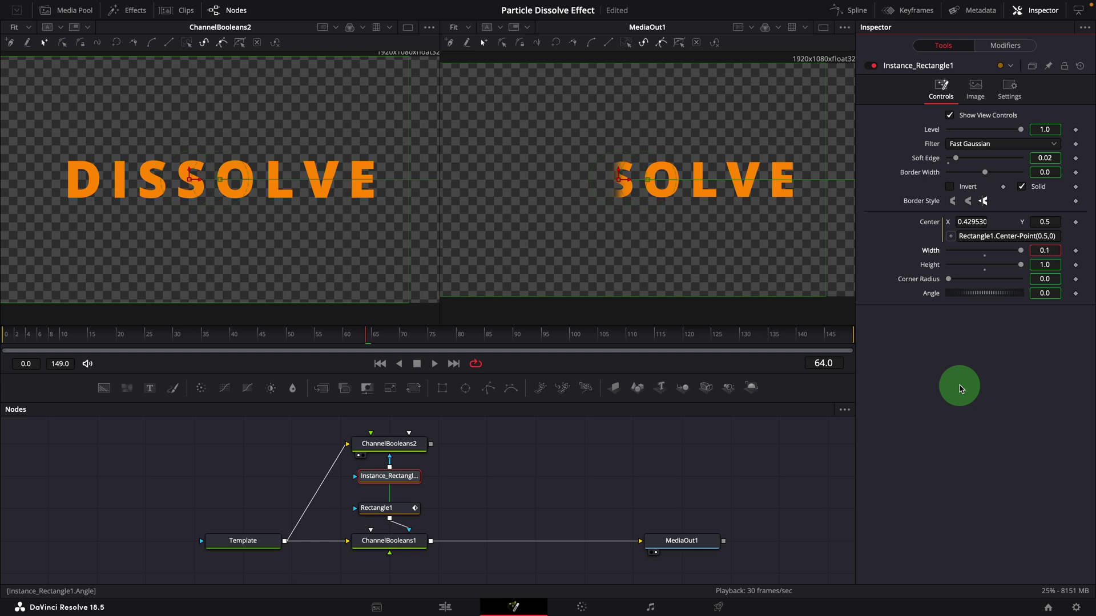
key(Tab)
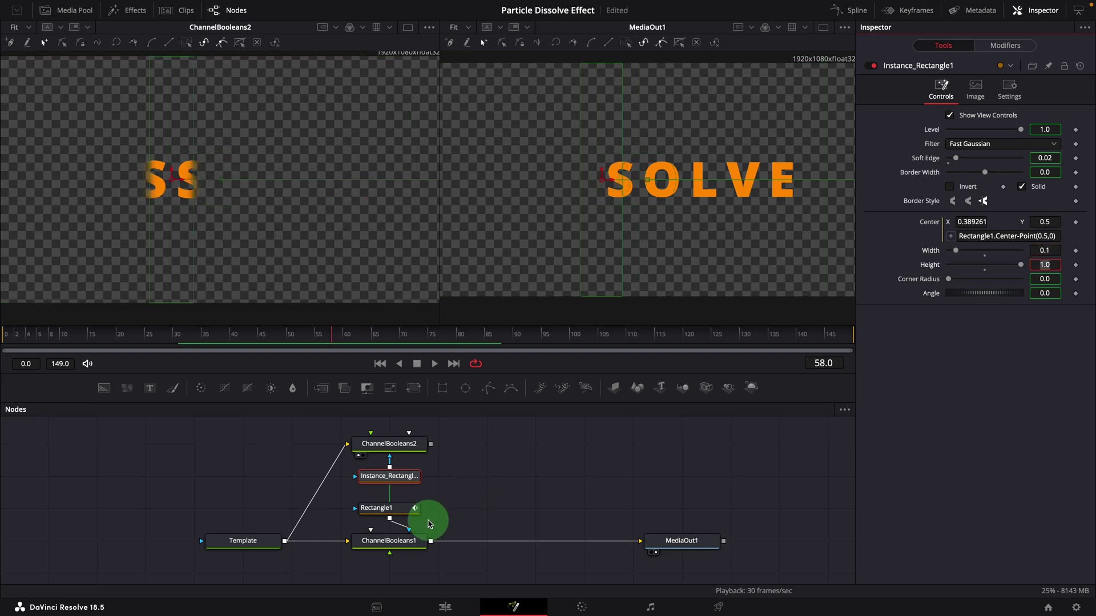
drag(428, 518, 412, 472)
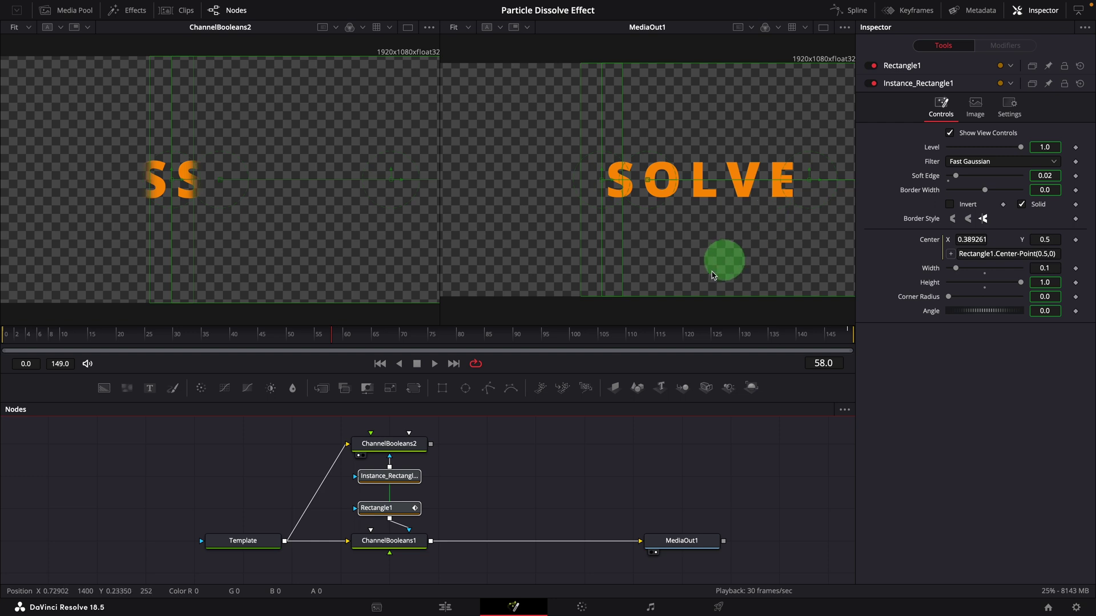
click(138, 336)
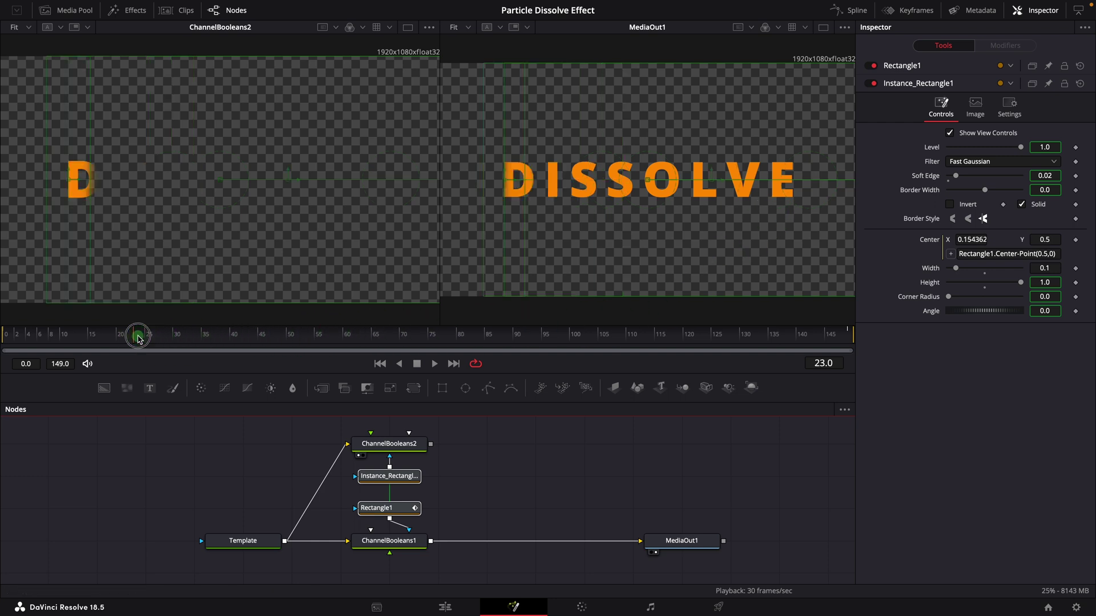
drag(138, 336, 366, 340)
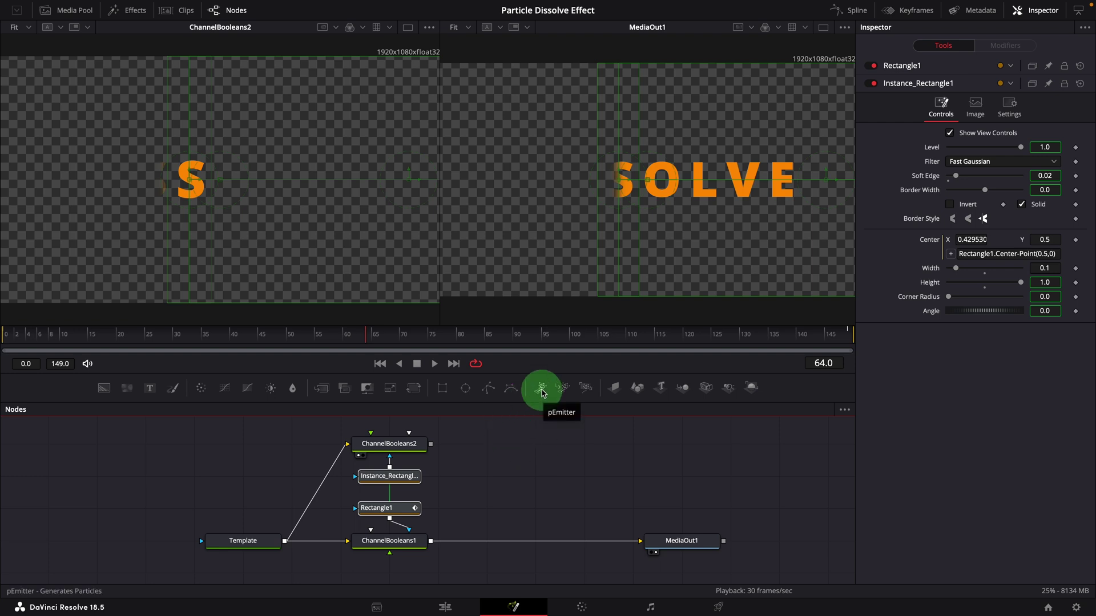
- Add pEmitter1 feeding pRender1, set its Region to Bitmap, and wire ChannelBooleans2 into it
drag(541, 393, 511, 442)
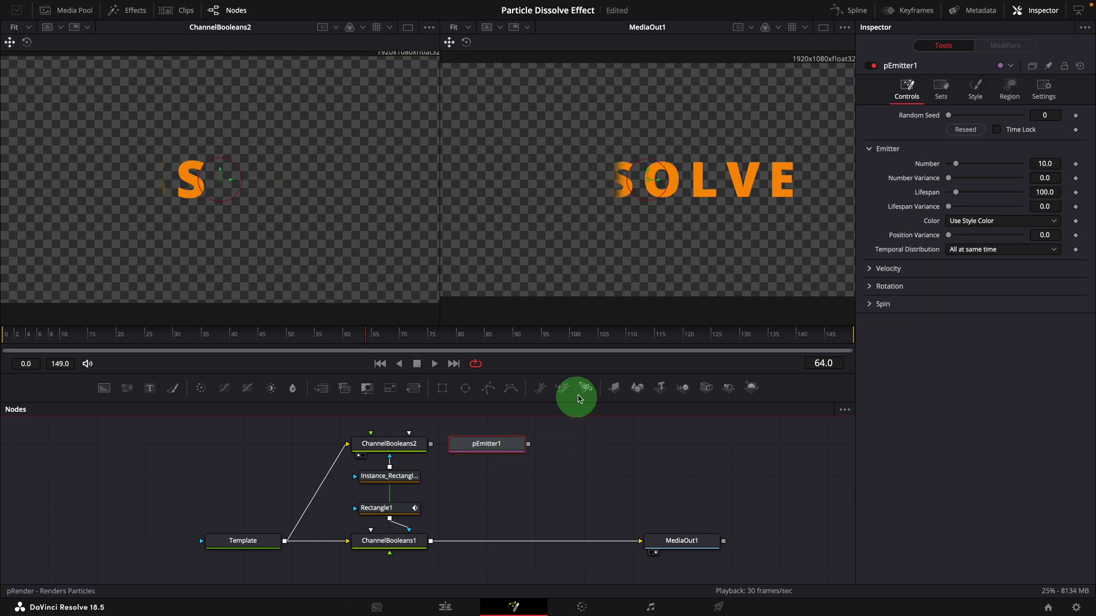
click(583, 394)
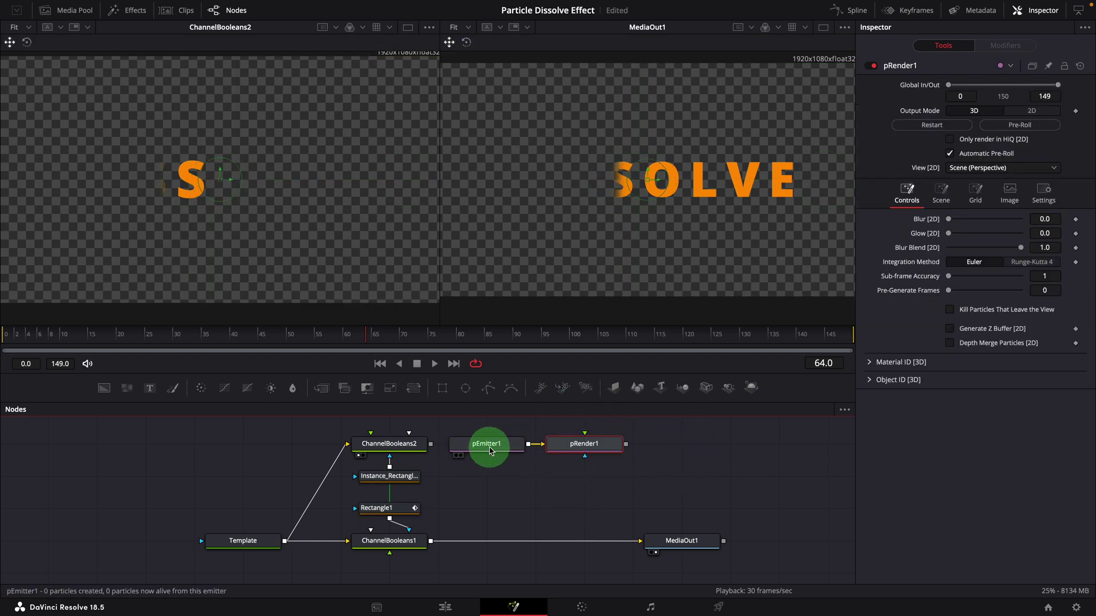
click(492, 450)
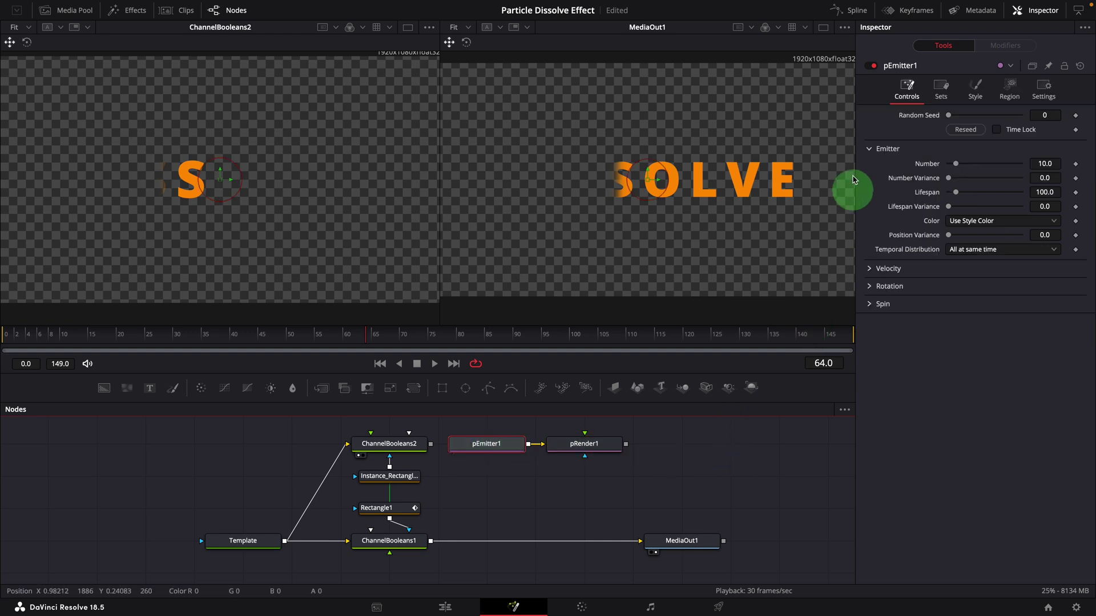
click(1009, 90)
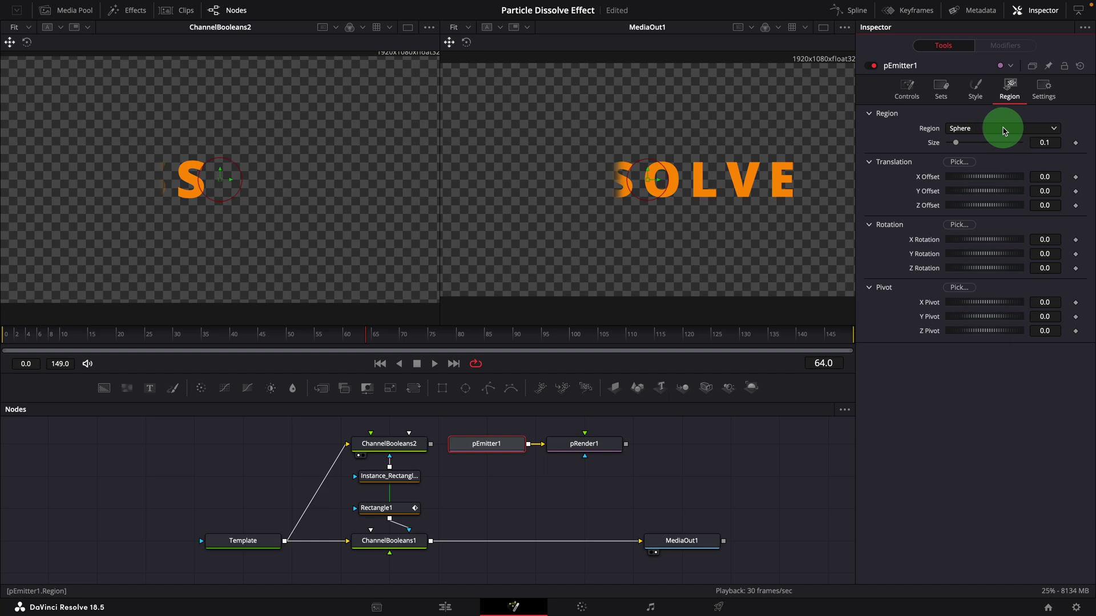
click(1004, 129)
click(960, 170)
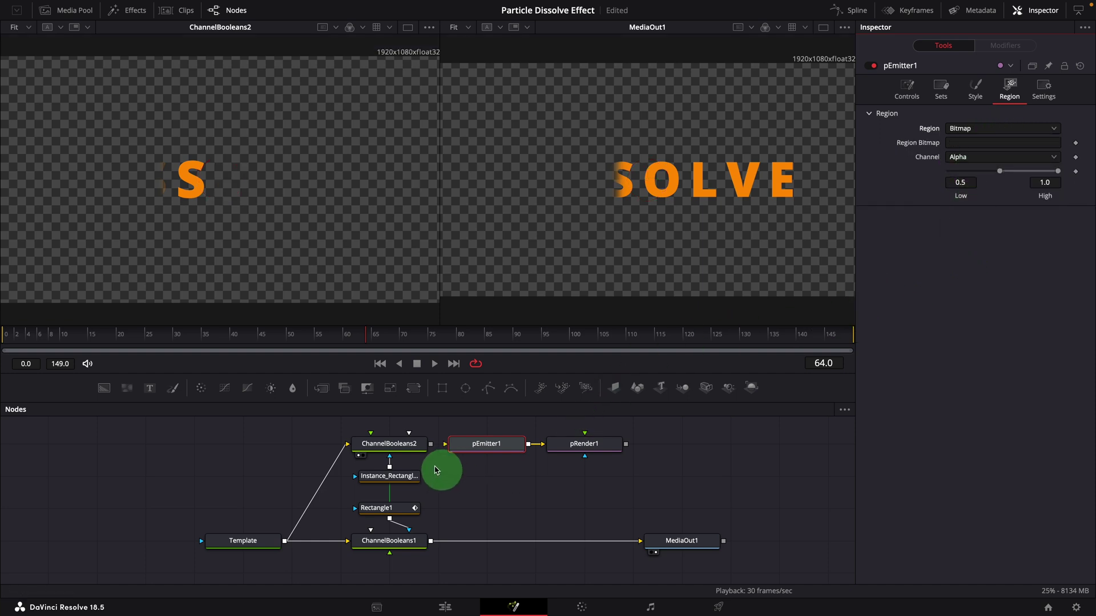
drag(430, 465, 477, 456)
- Merge pRender1's particles over ChannelBooleans1 through Merge1 and scrub the dissolve
click(544, 461)
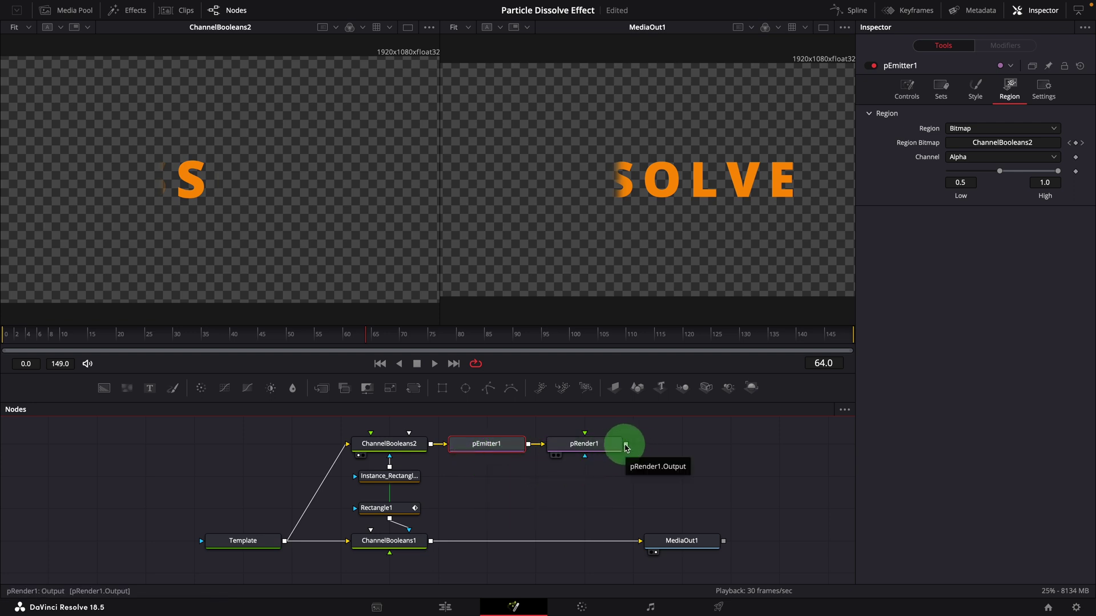
drag(626, 448, 645, 458)
drag(434, 541, 429, 539)
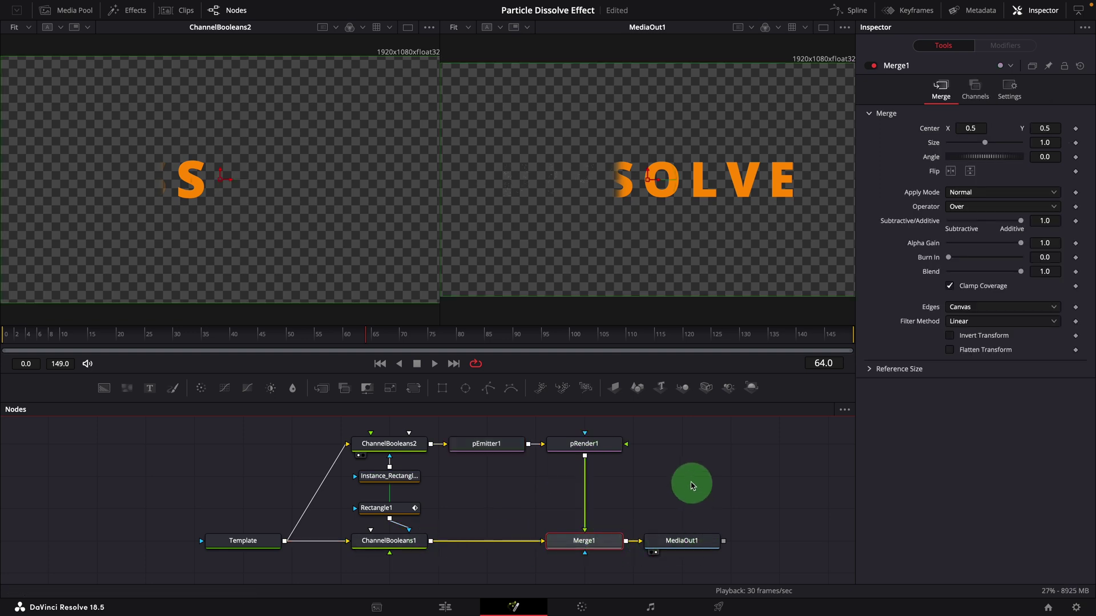
click(181, 338)
drag(182, 338, 514, 357)
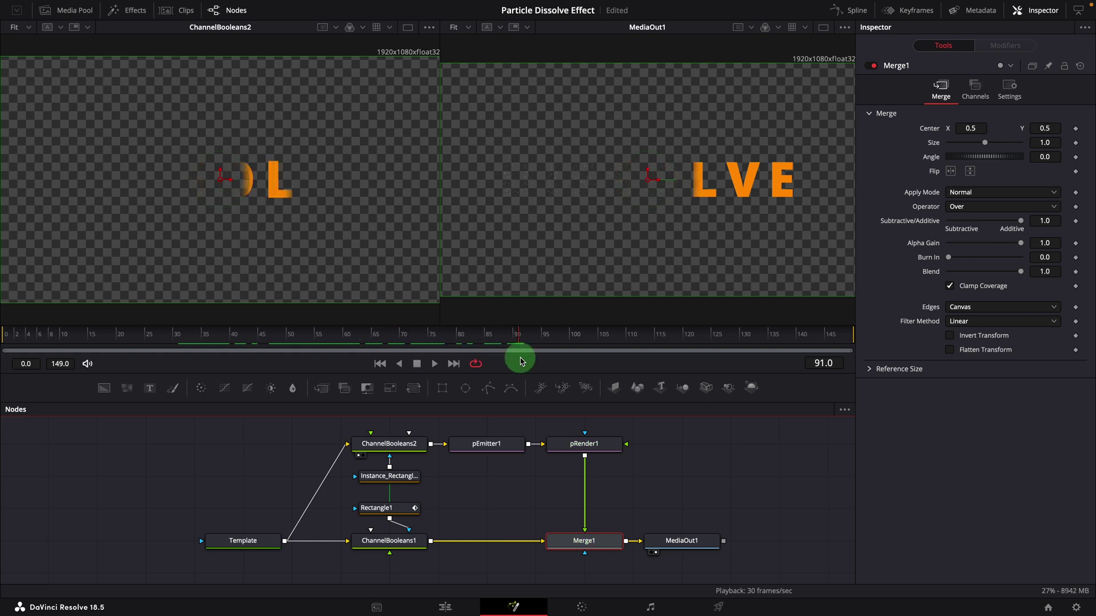
- Zoom the viewer onto the remaining letters and turn off the Checker Underlay
click(574, 240)
scroll(628, 247, up, 5)
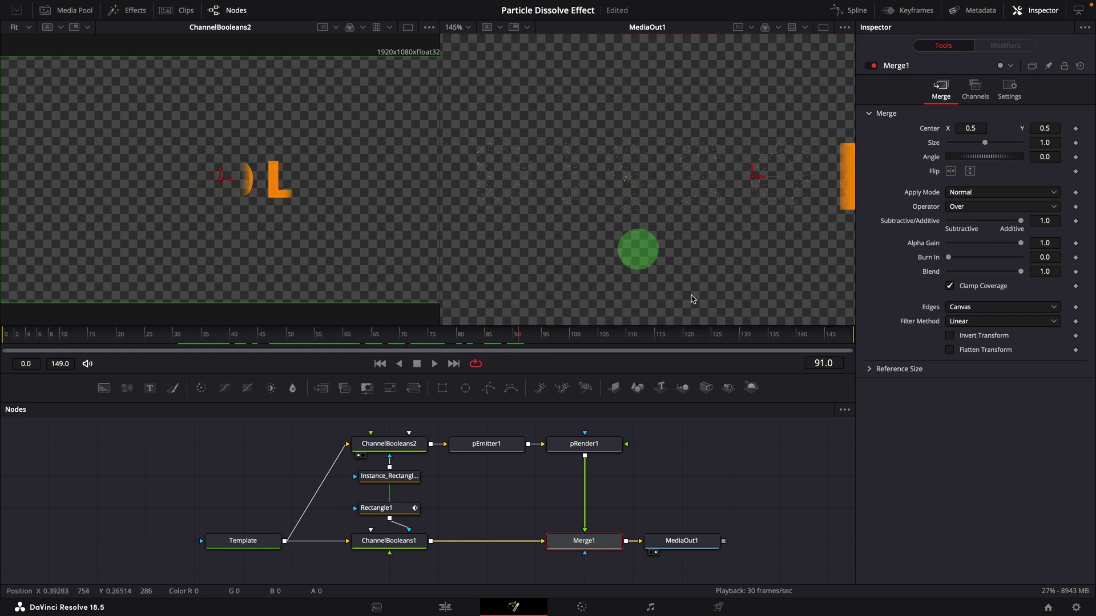
drag(653, 213, 782, 225)
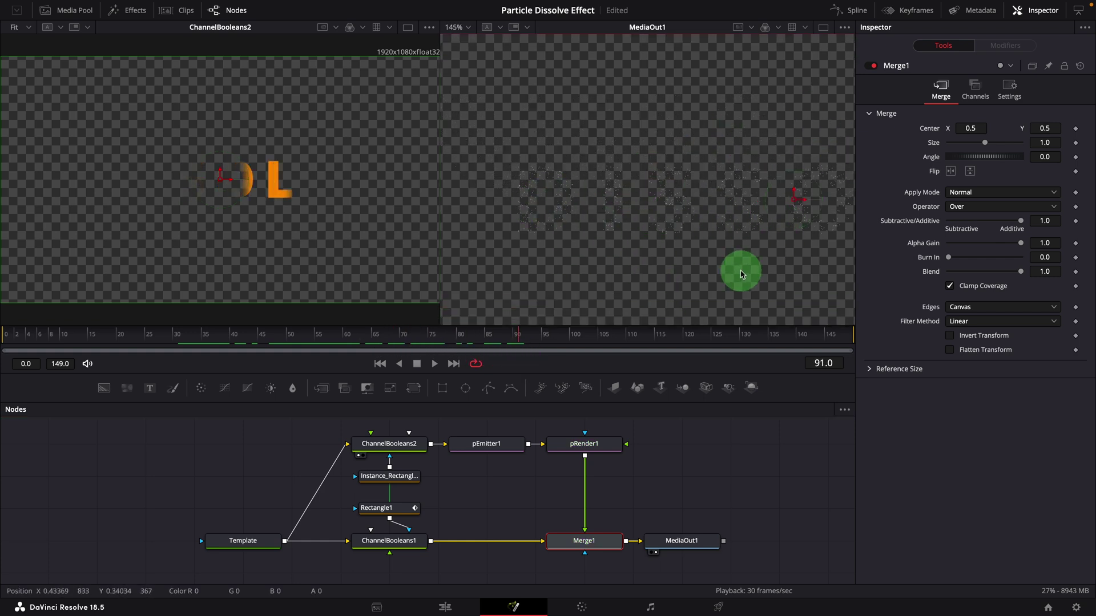
drag(736, 271, 698, 237)
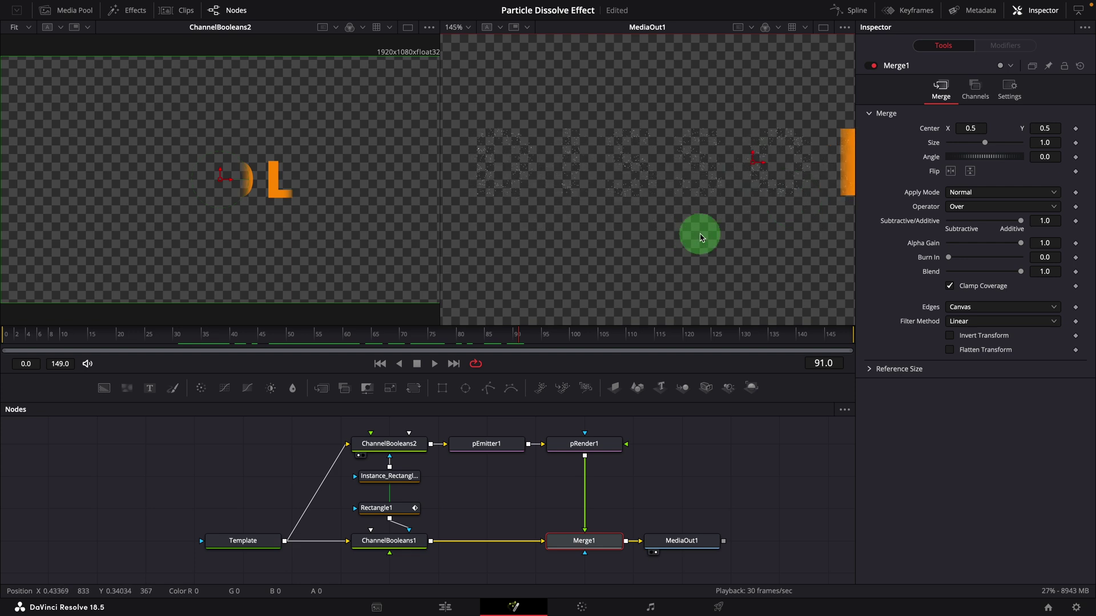
click(843, 28)
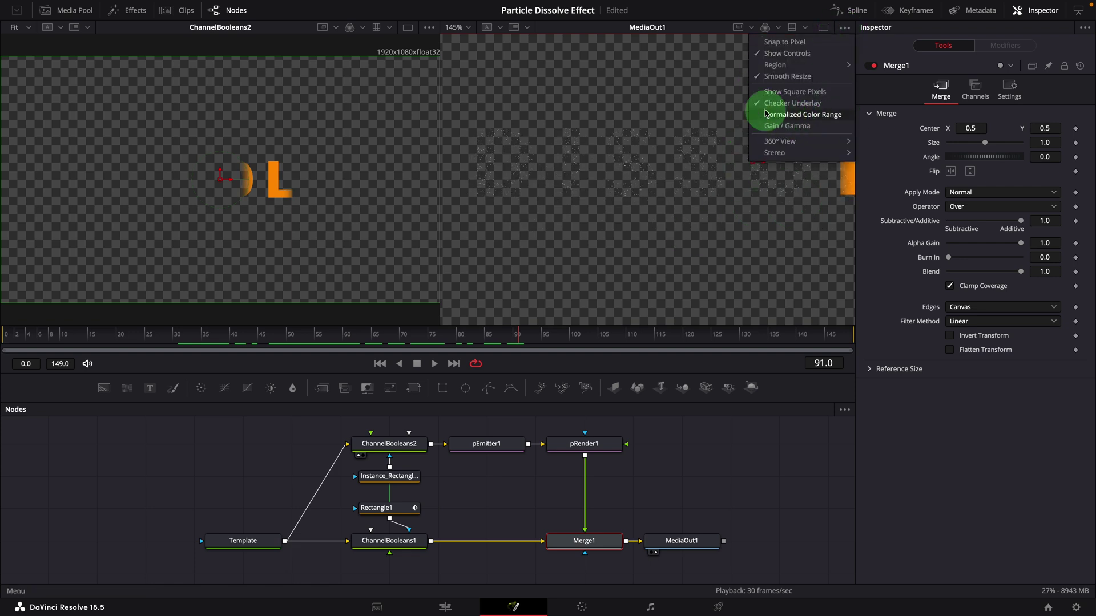
click(765, 107)
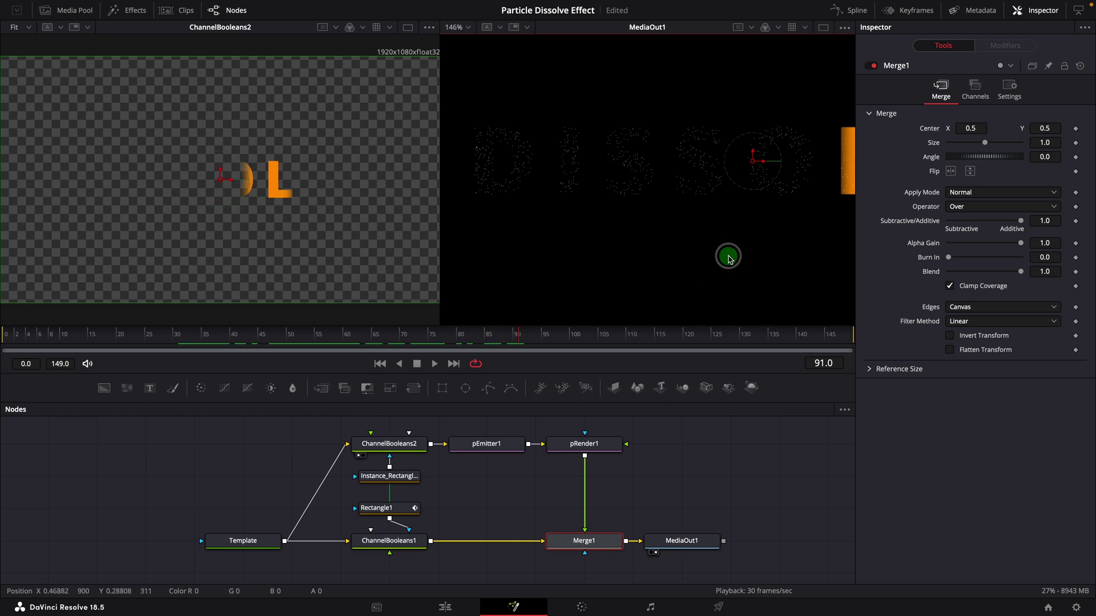
scroll(692, 257, down, 2)
scroll(702, 248, down, 1)
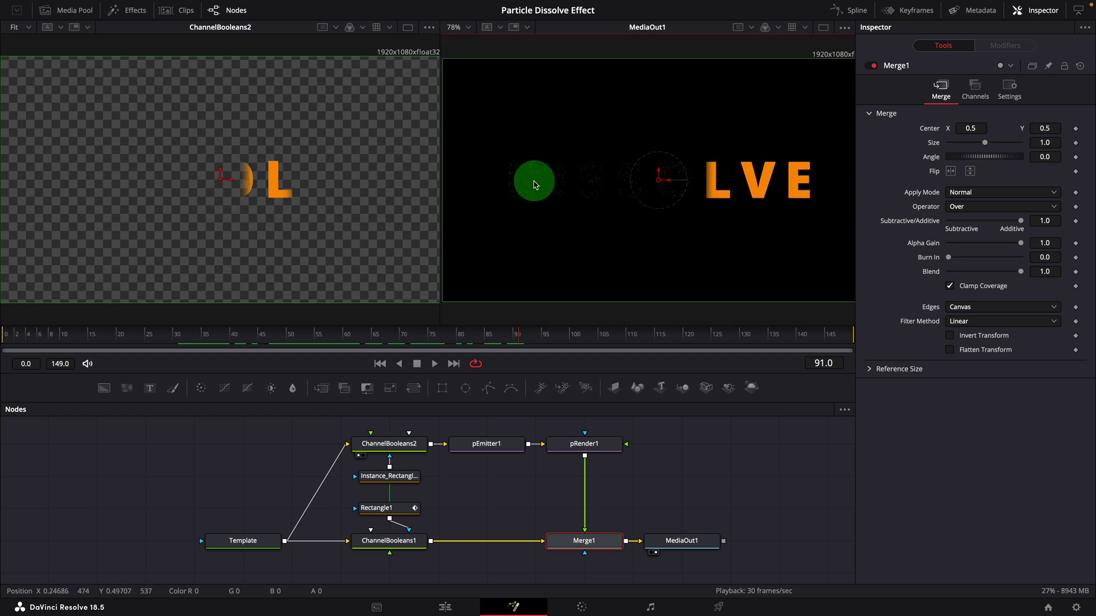
- In pEmitter1 Controls, colour particles with Use Color from Region and set Number to 1000
click(488, 445)
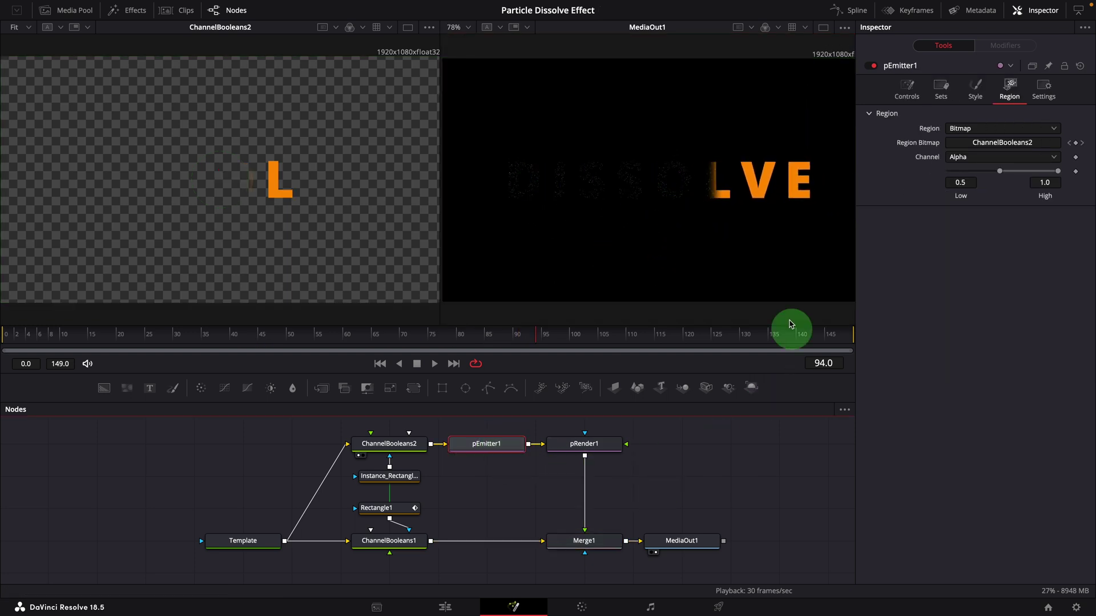
click(907, 89)
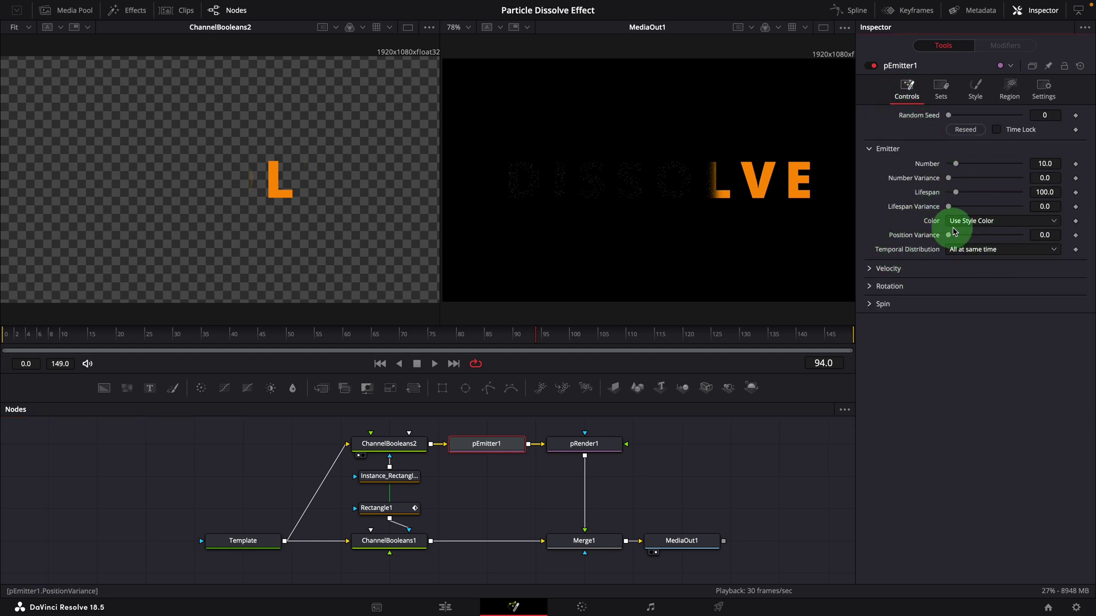
click(984, 222)
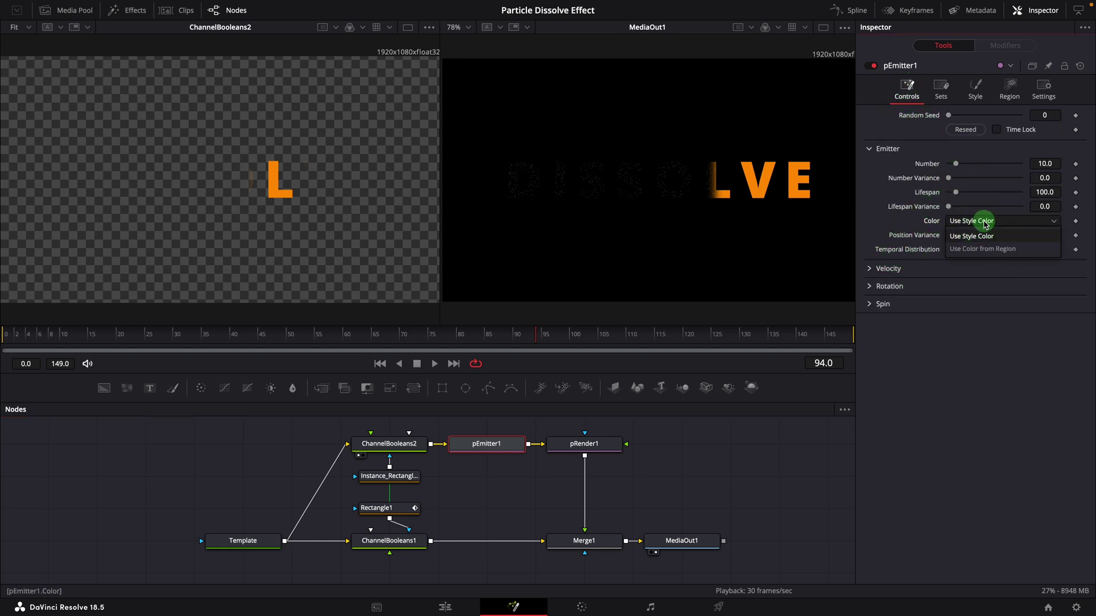
click(996, 249)
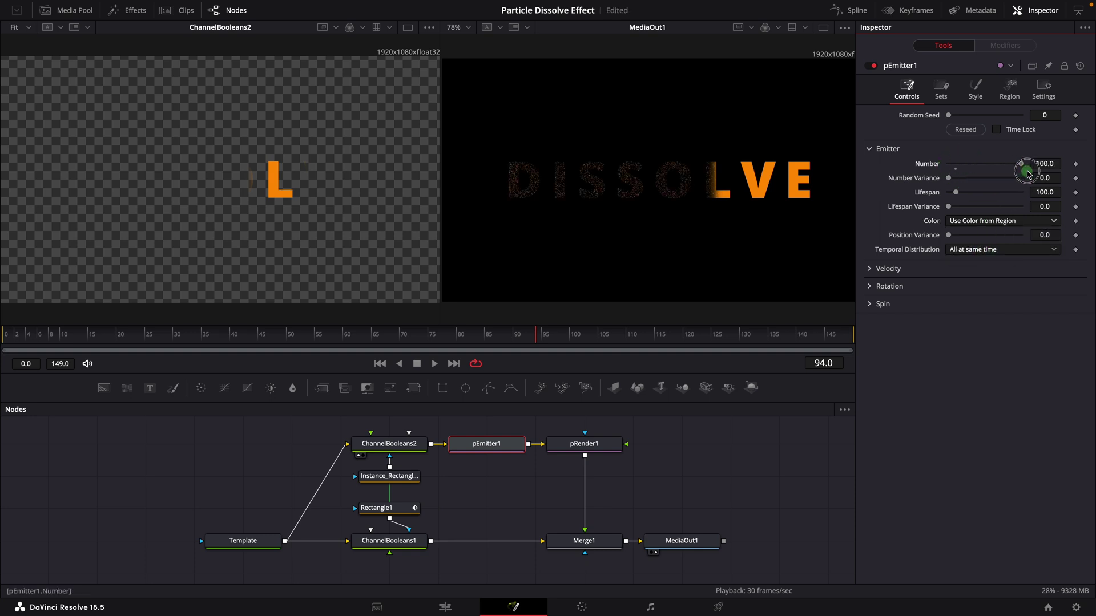
click(1052, 225)
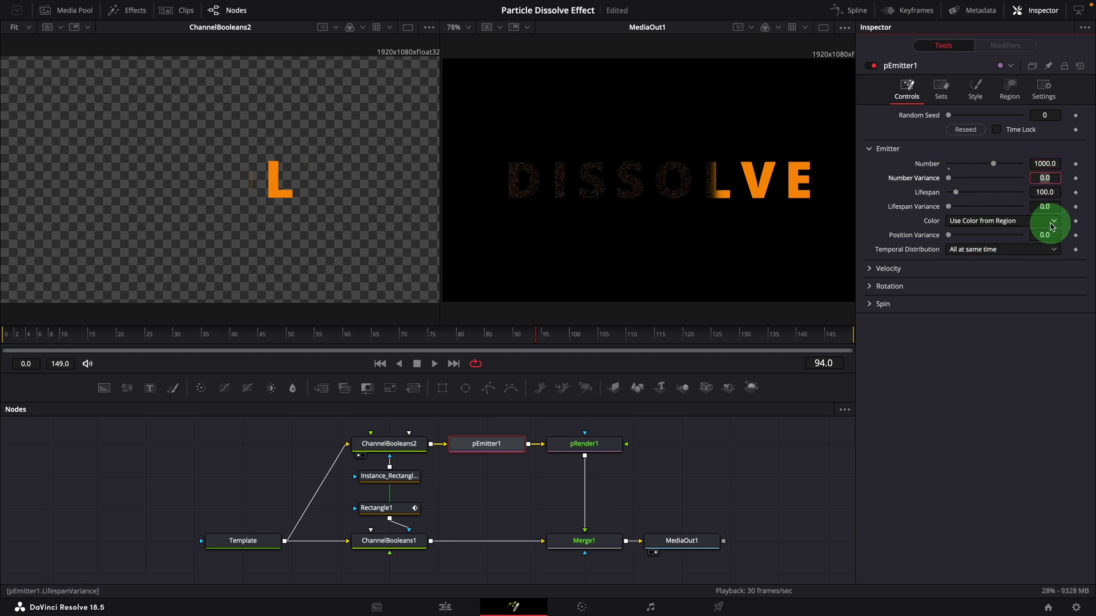
- Set the particle style to Blob with Size 0.2 and Size Variance 0.1
click(976, 92)
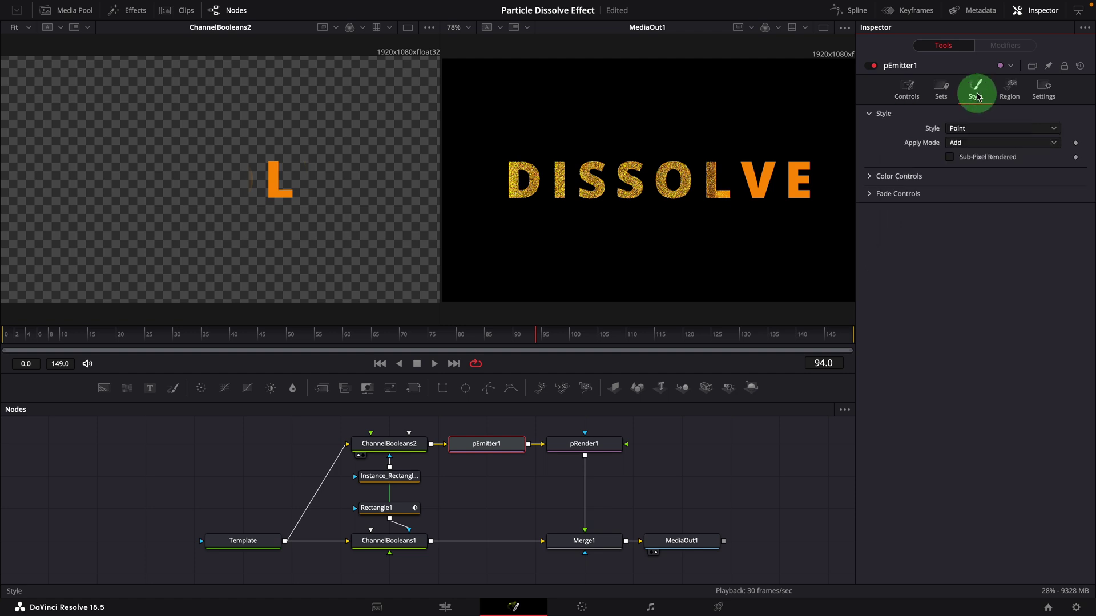
click(968, 132)
drag(969, 133, 957, 171)
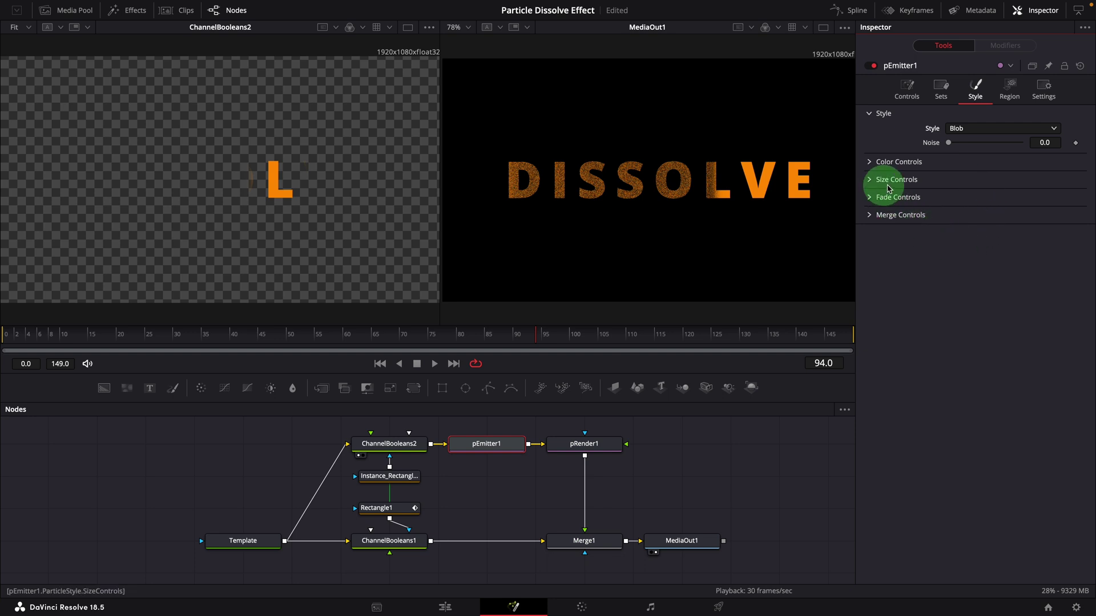
click(873, 182)
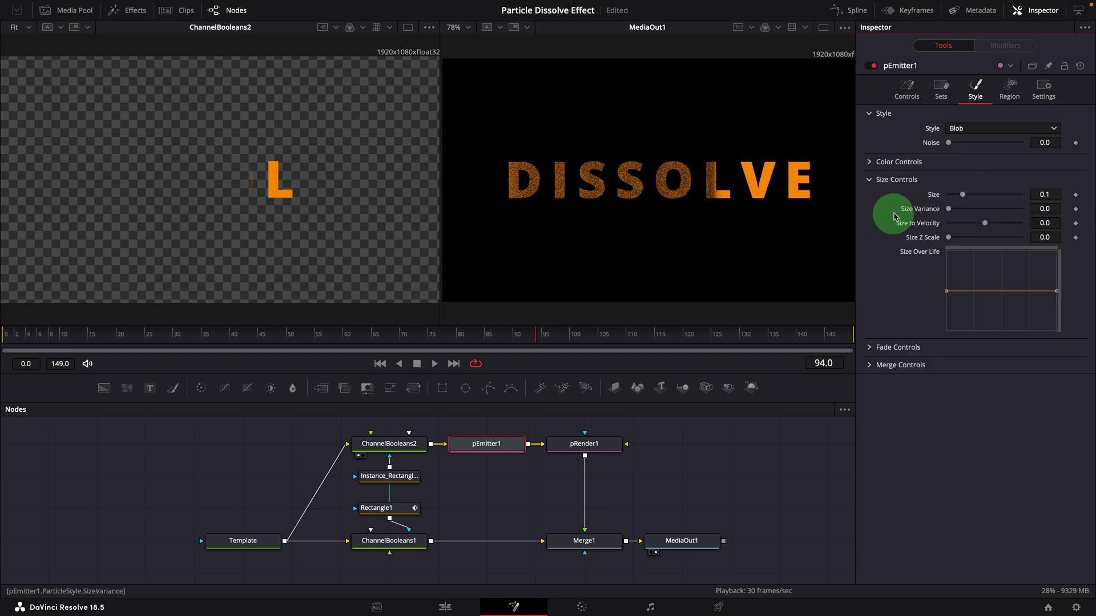
click(1049, 197)
drag(1058, 274, 1053, 272)
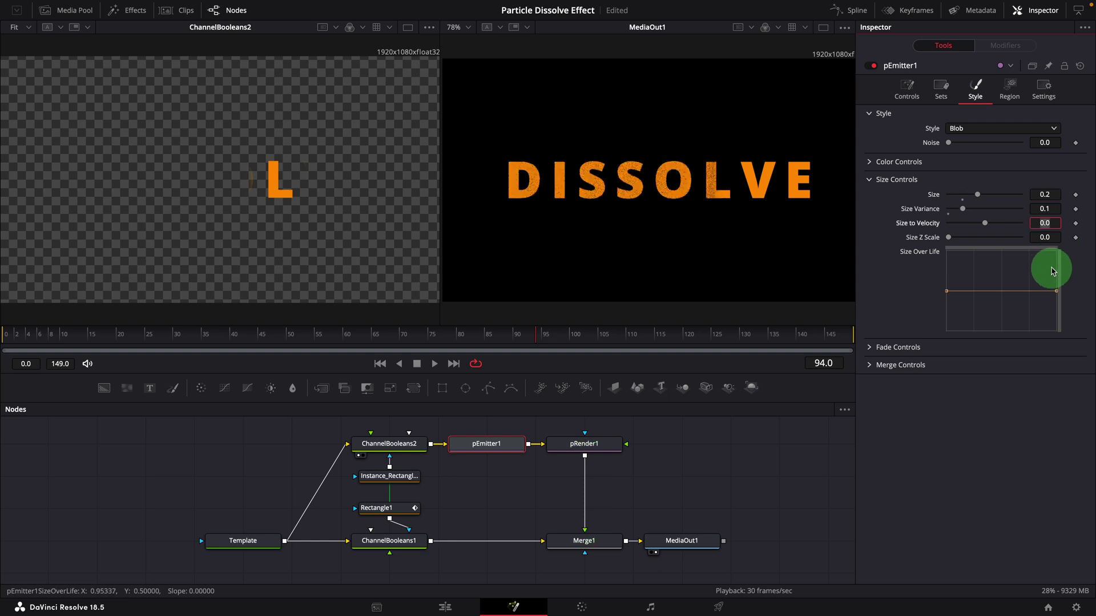
- Set emitter Velocity 0.1, Angle 30 and Angle Variance 30, then preview the drifting particles
click(907, 96)
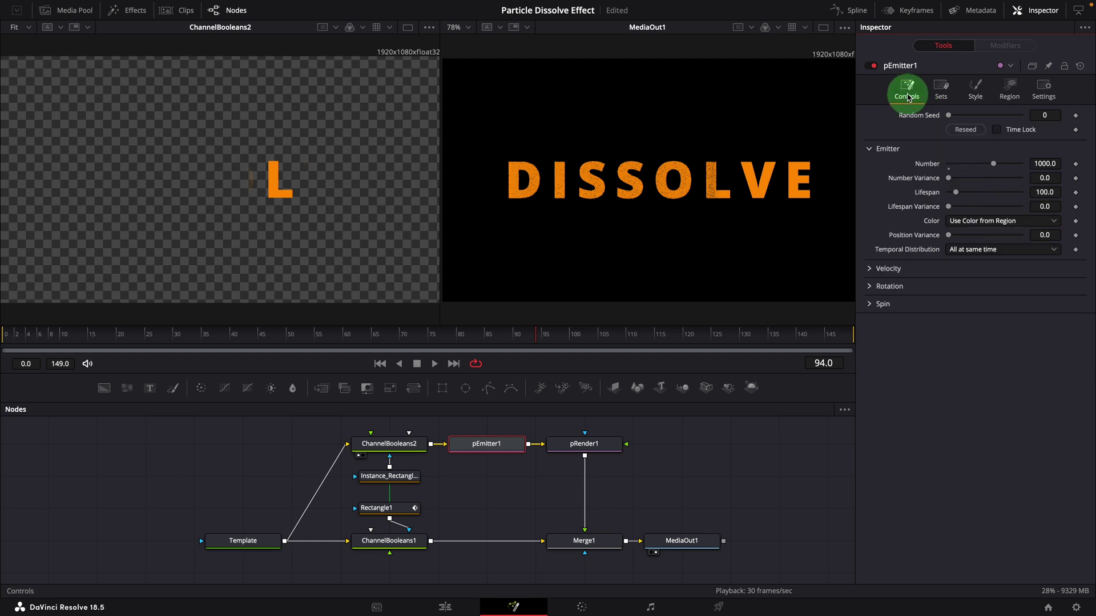
click(882, 268)
click(1039, 445)
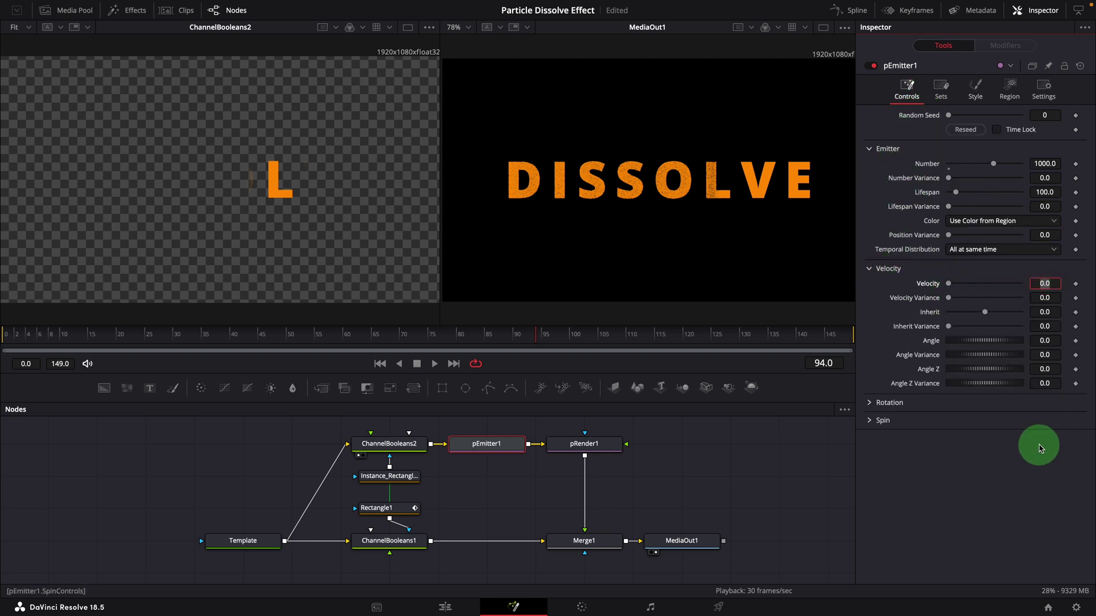
text(.1)
key(Tab)
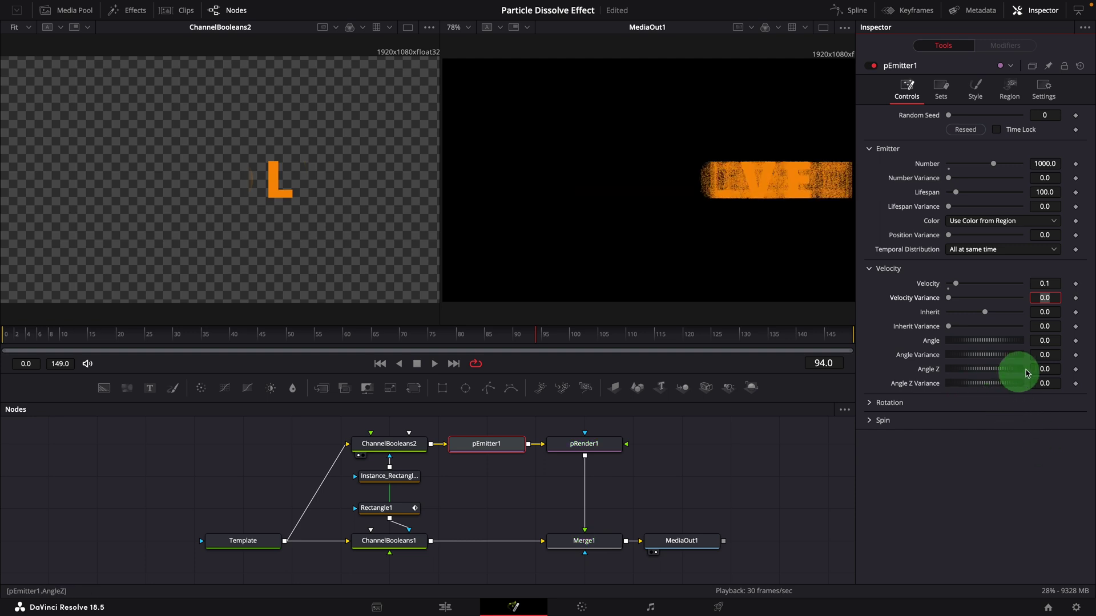
click(1021, 444)
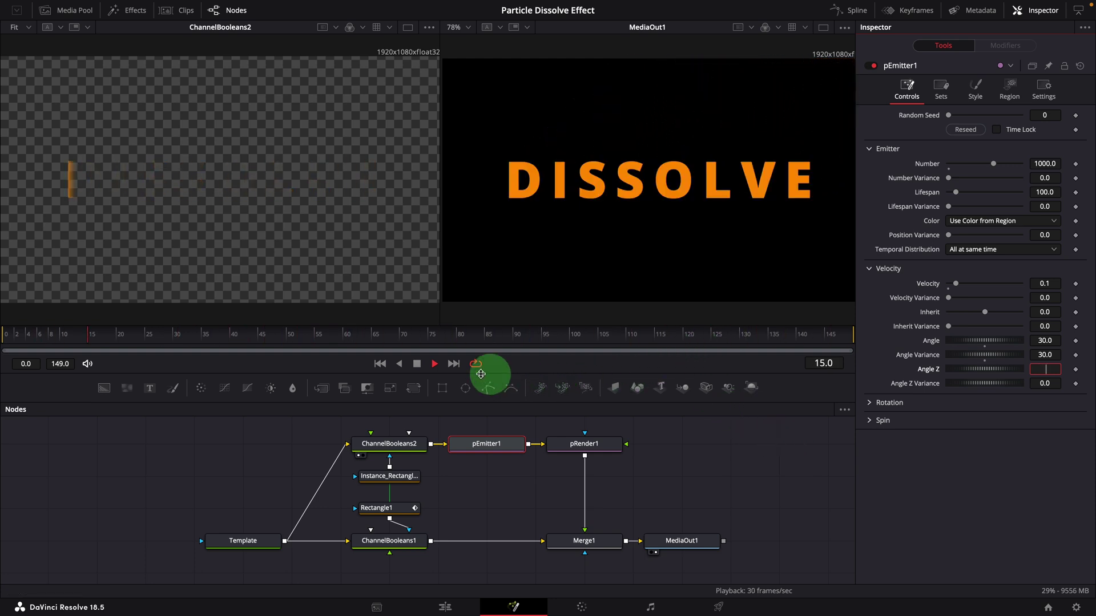
click(427, 368)
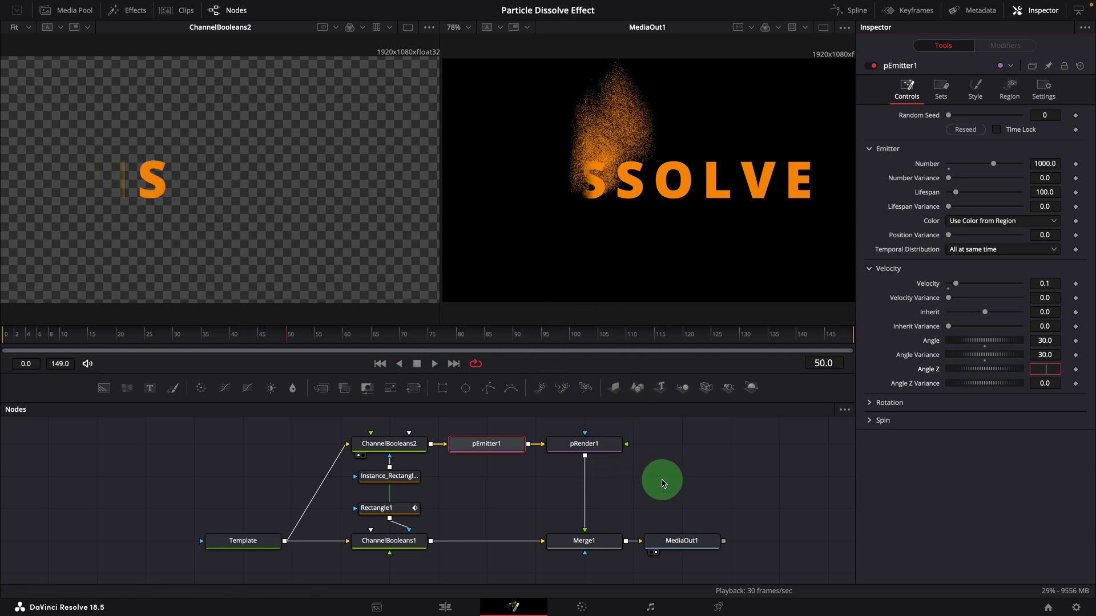
click(588, 448)
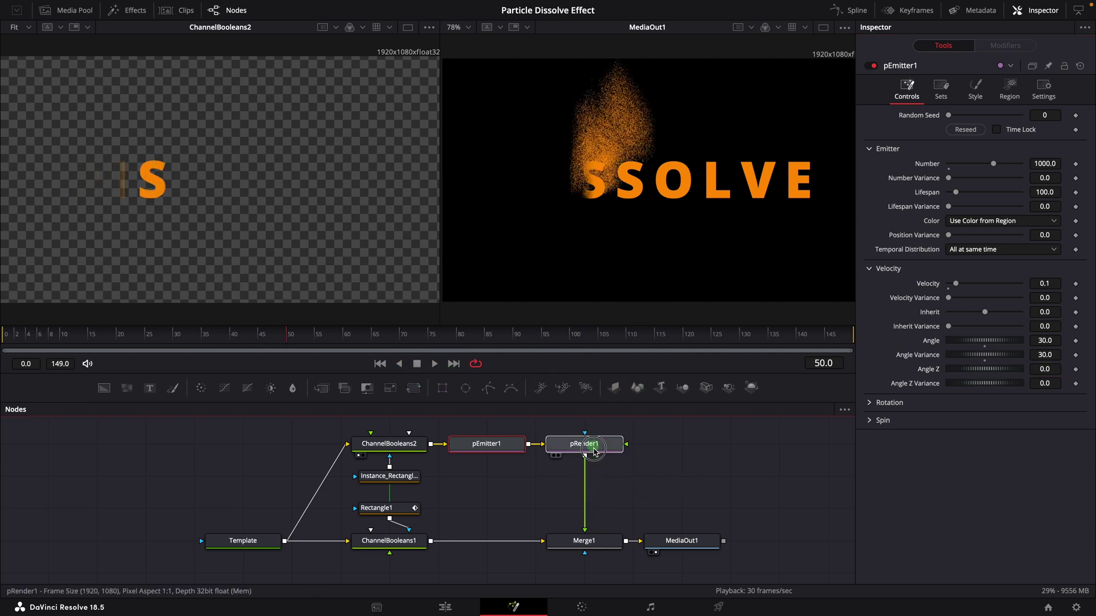
- Insert pTurbulence after pEmitter1 with X Strength 0.677 and Y Strength 0.654, then play back
click(593, 506)
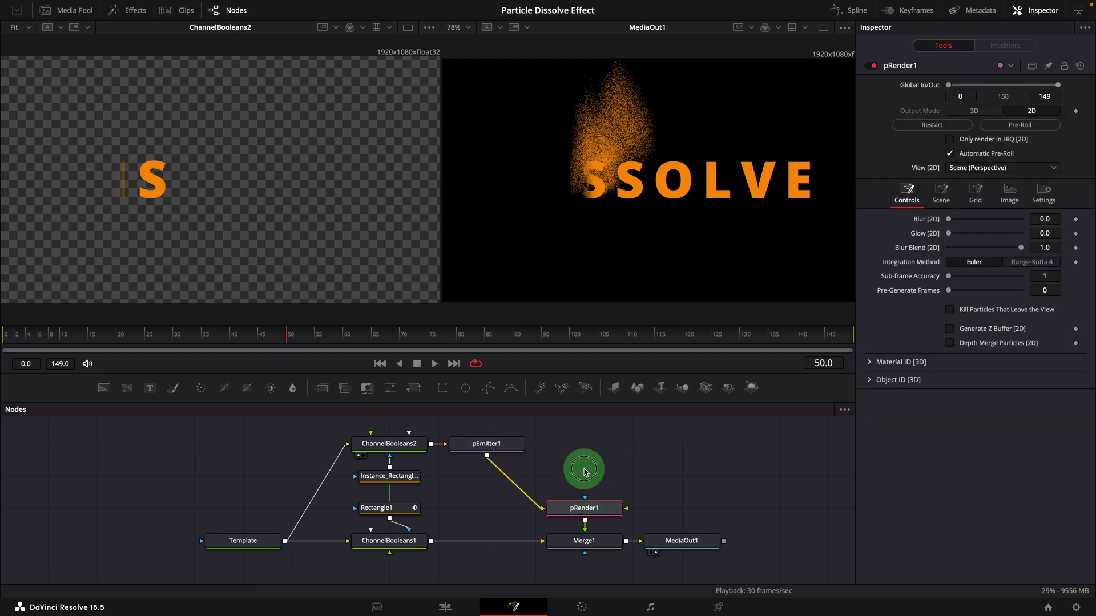
click(504, 447)
key(shift+space)
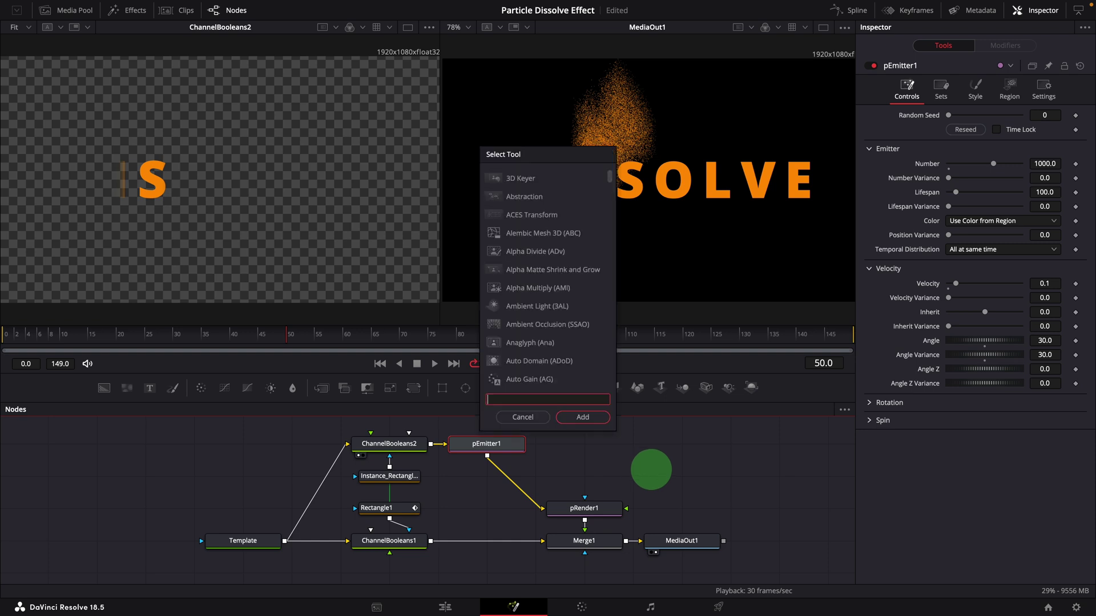
text(ptur)
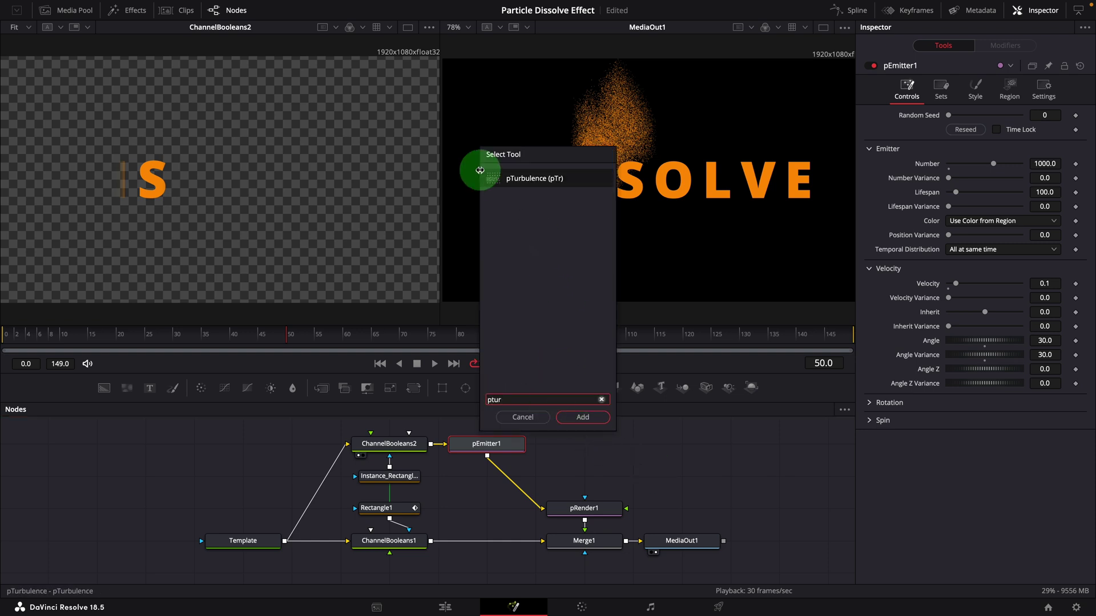
click(579, 417)
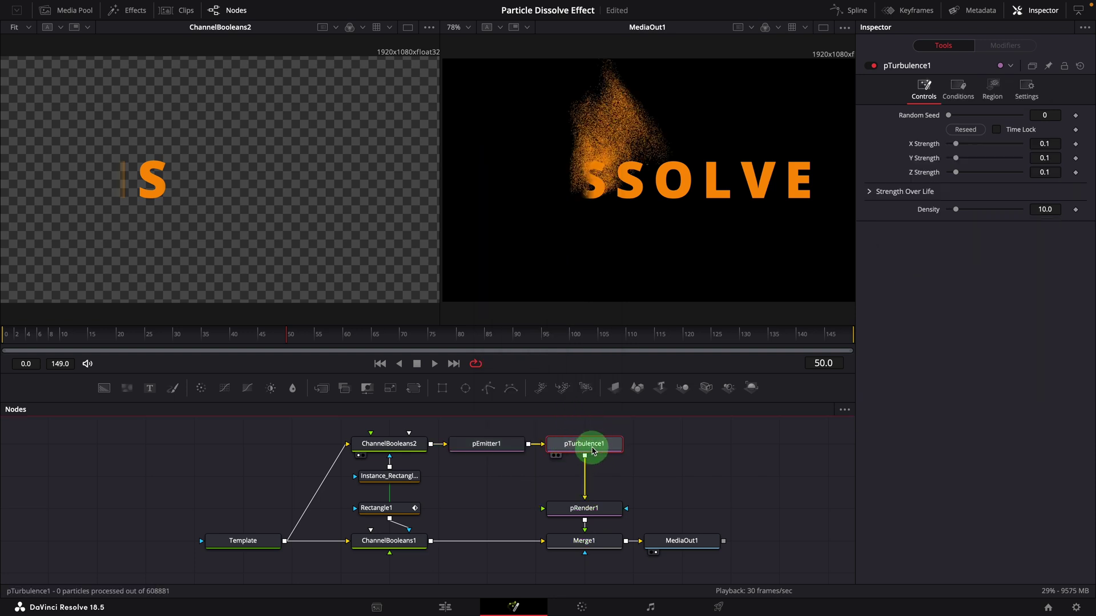
drag(959, 146, 998, 162)
click(434, 364)
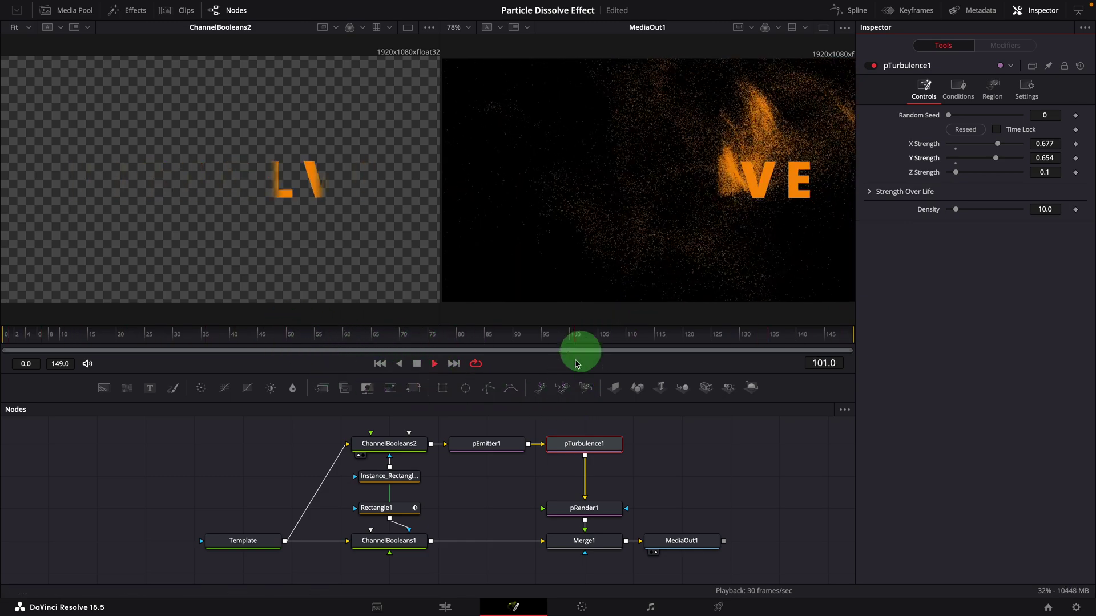
- Stop playback and insert a pTangentForce node after pTurbulence1 via the 'pta' search
click(422, 364)
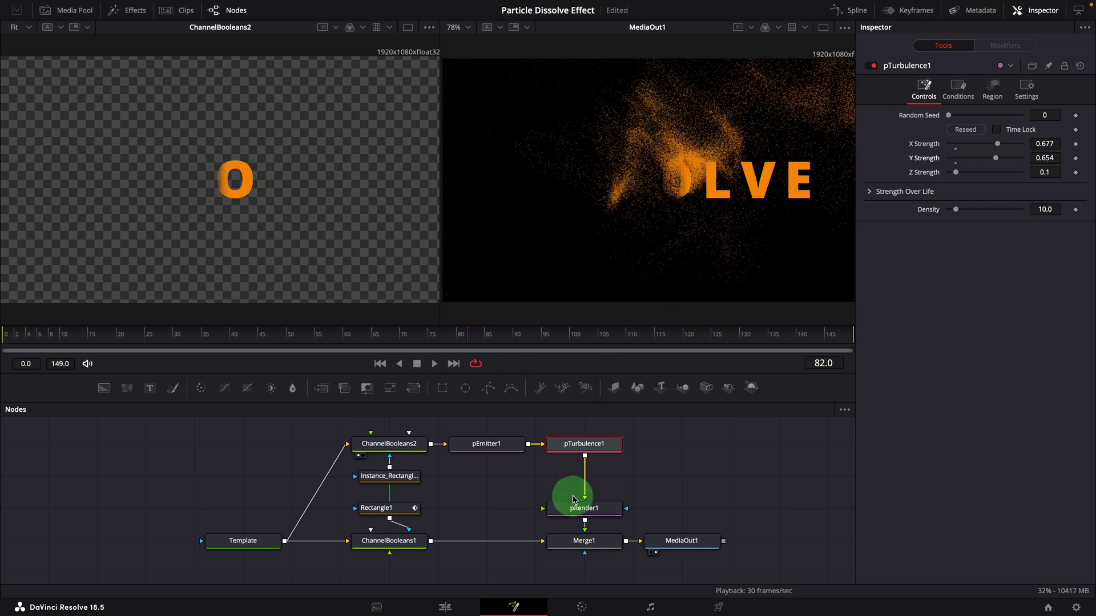
key(shift+space)
text(pta)
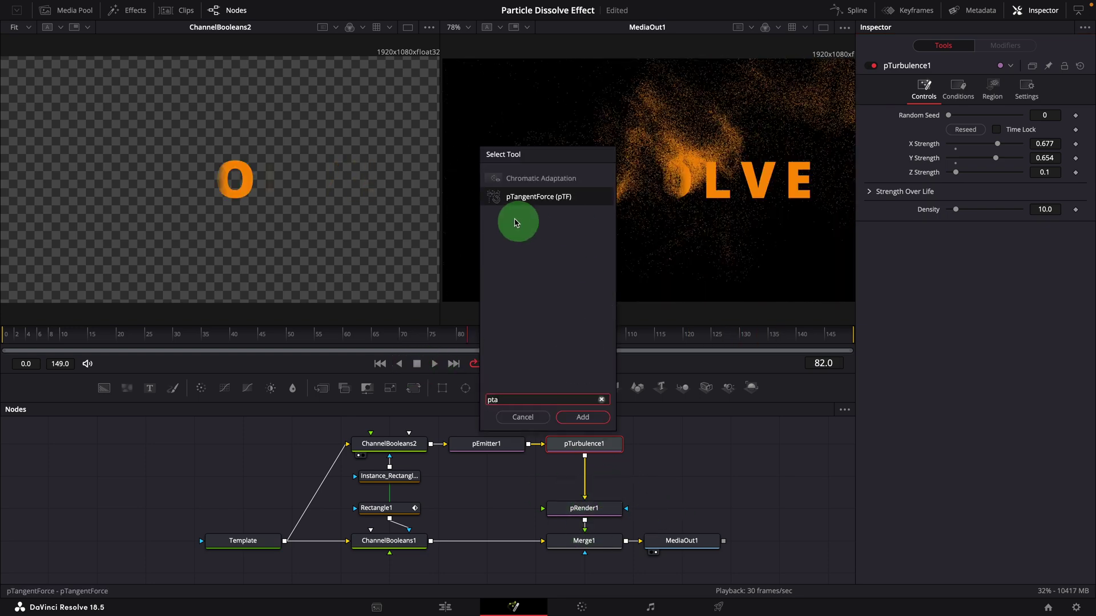
click(537, 200)
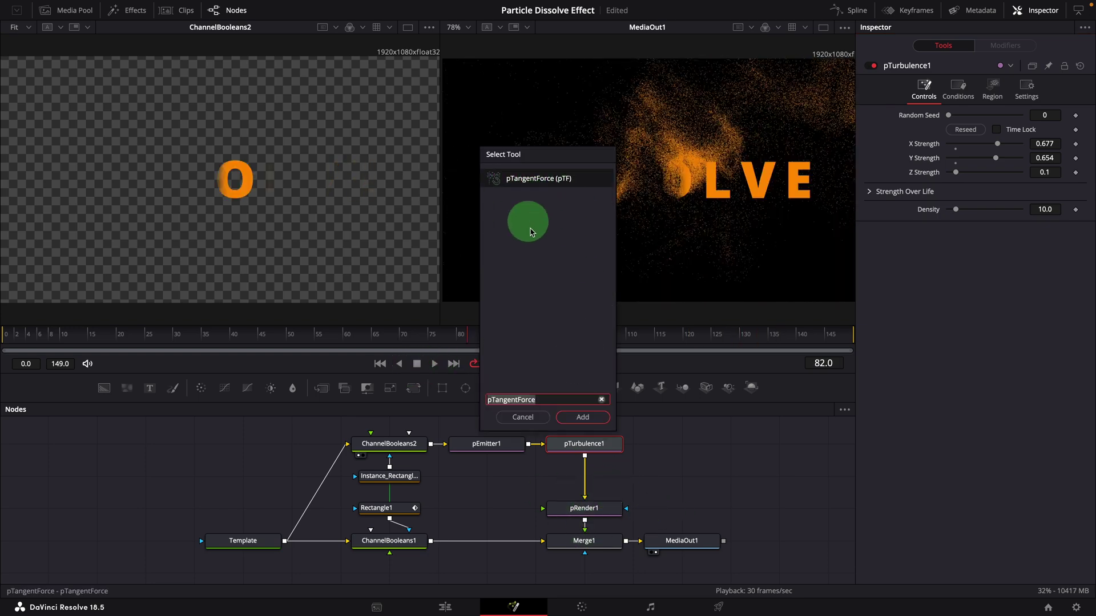
click(588, 417)
- Drag the tangent force centre to offset 0.145, 0.261, previewing the swirl along the way
click(599, 467)
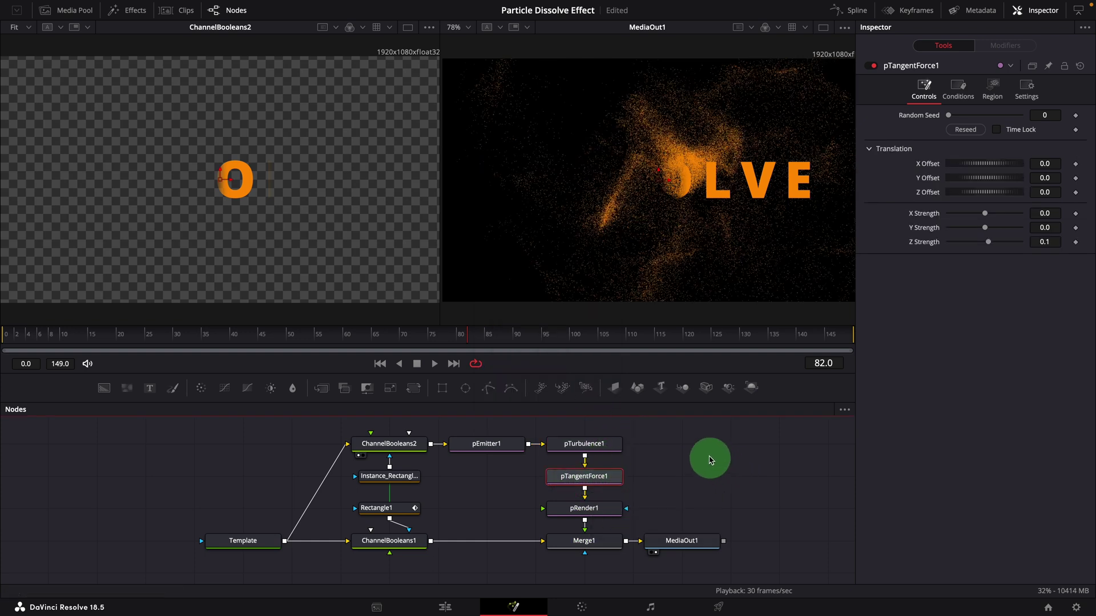
drag(658, 182, 557, 273)
key(space)
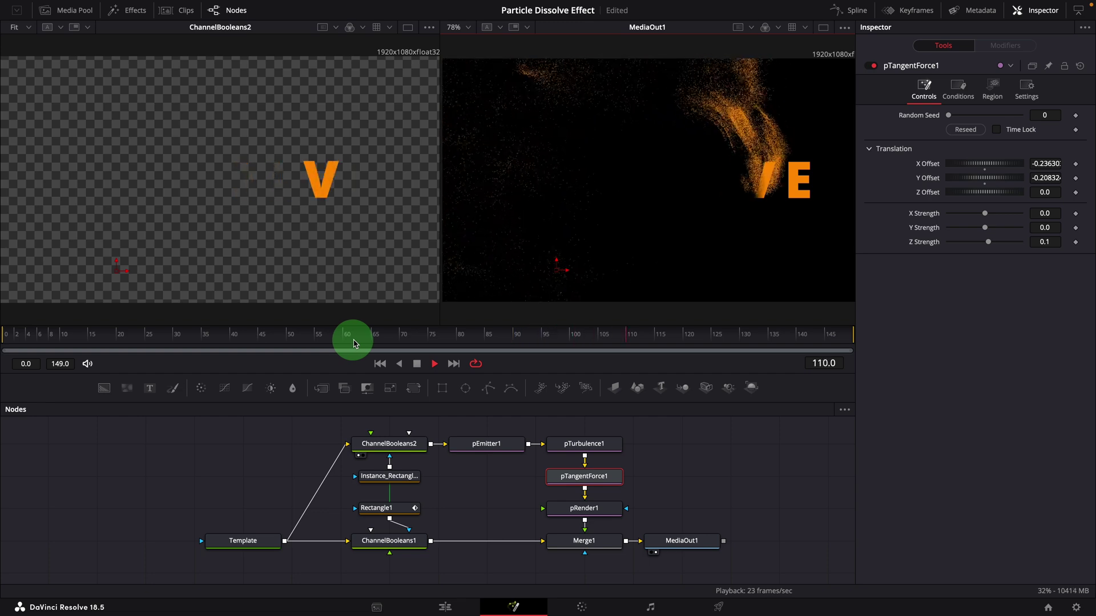
key(space)
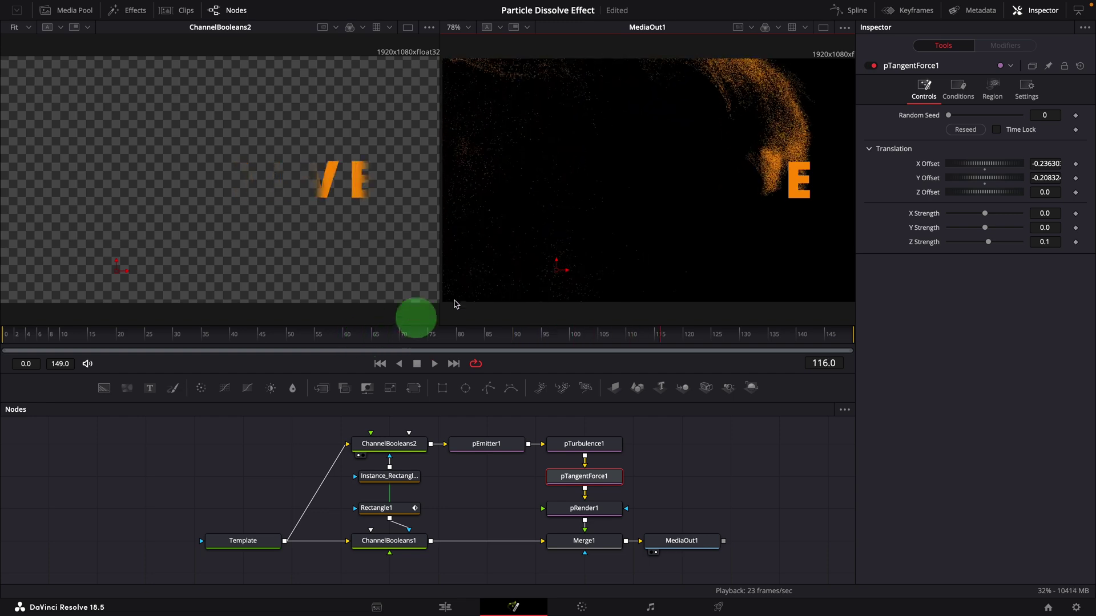
drag(572, 227, 720, 69)
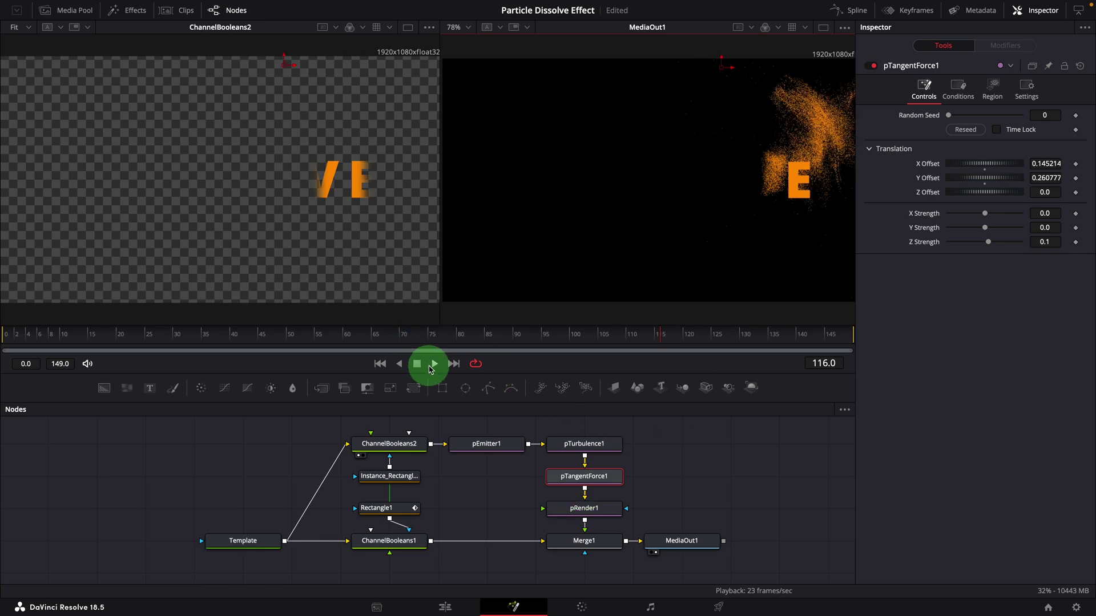